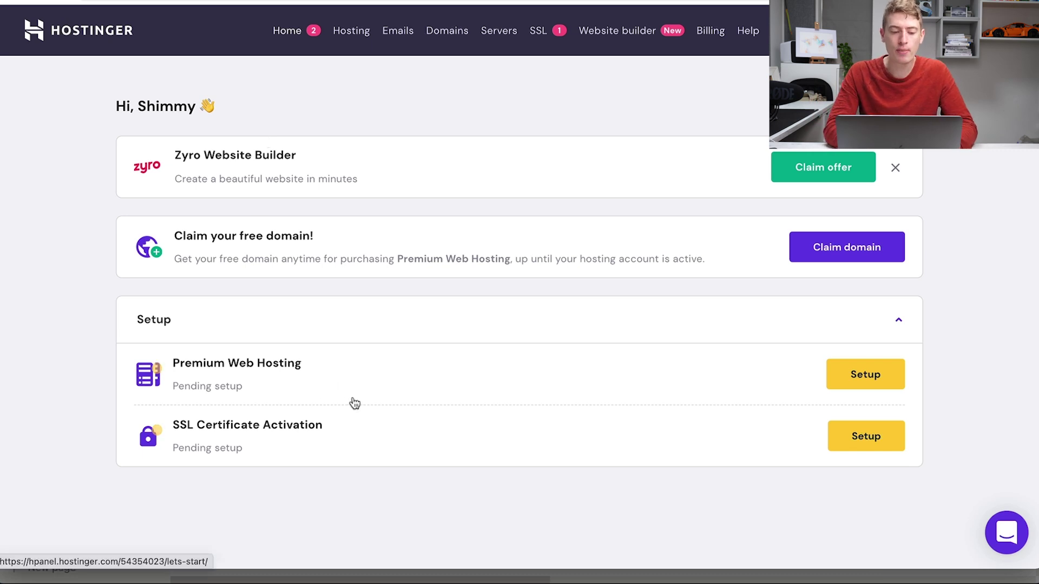
- Start the Premium Web Hosting setup and describe the website as for Myself, an online store, by a beginner with some experience
left_click(861, 371)
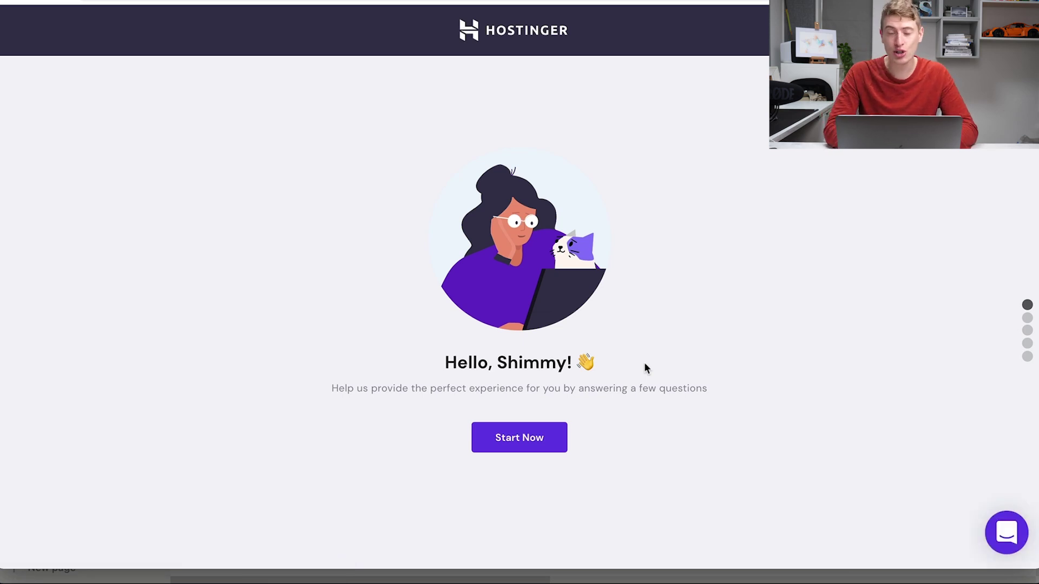
left_click(524, 446)
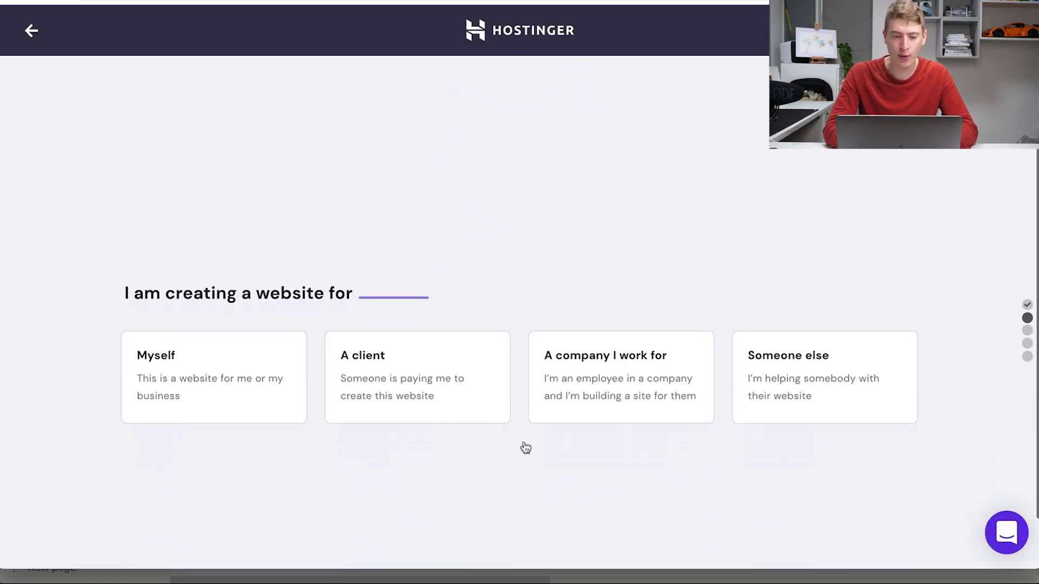
left_click(257, 324)
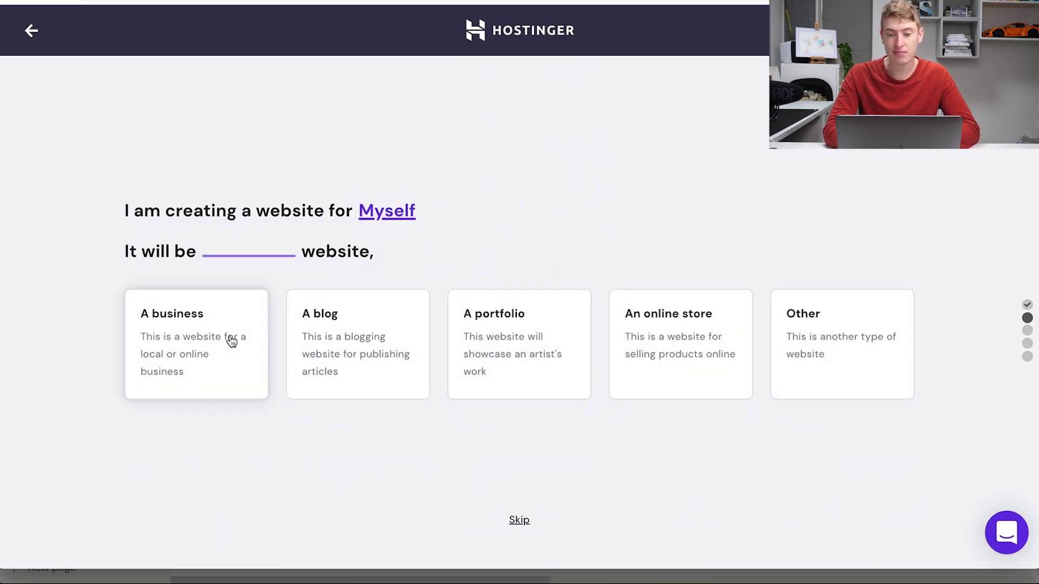
left_click(675, 336)
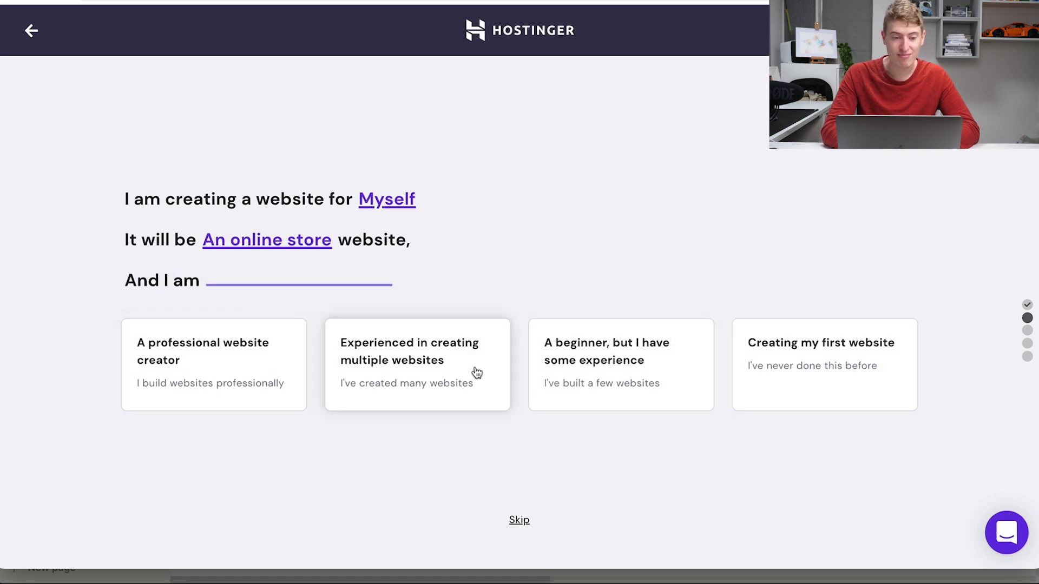
left_click(581, 376)
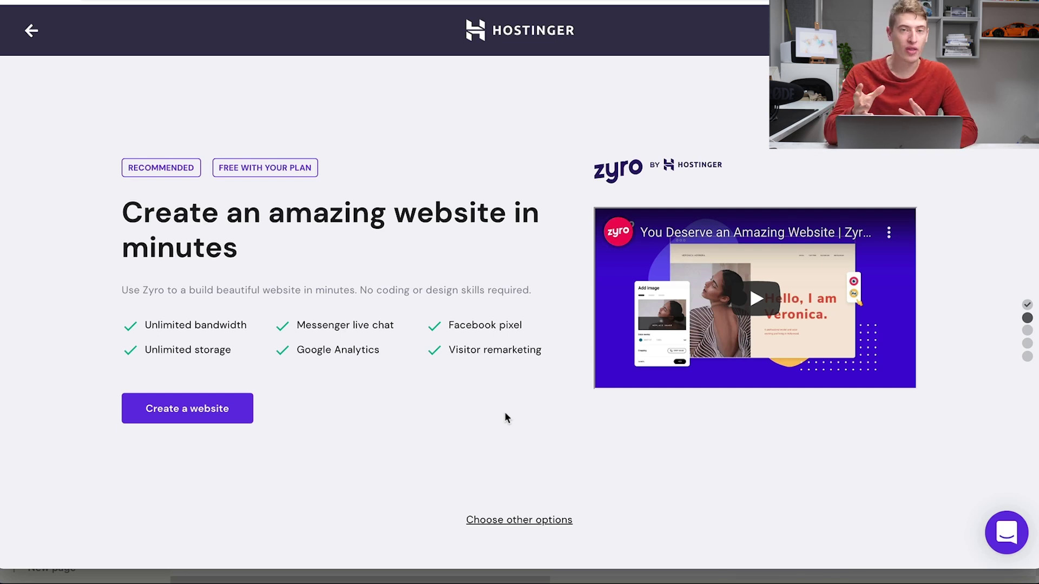
- Choose WooCommerce with WordPress from the other platform options and create the WordPress account by entering its password
left_click(506, 521)
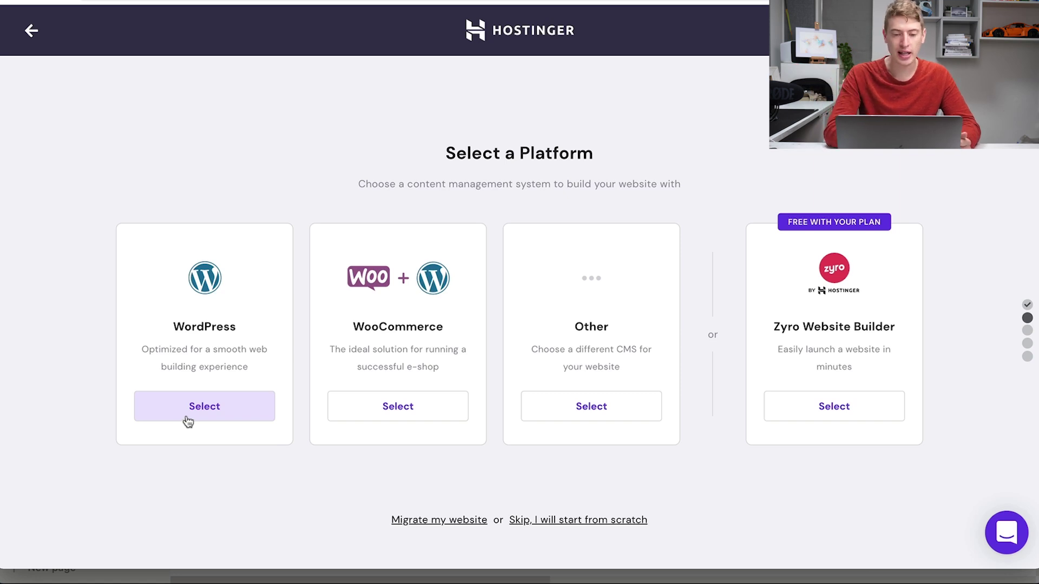
left_click(408, 419)
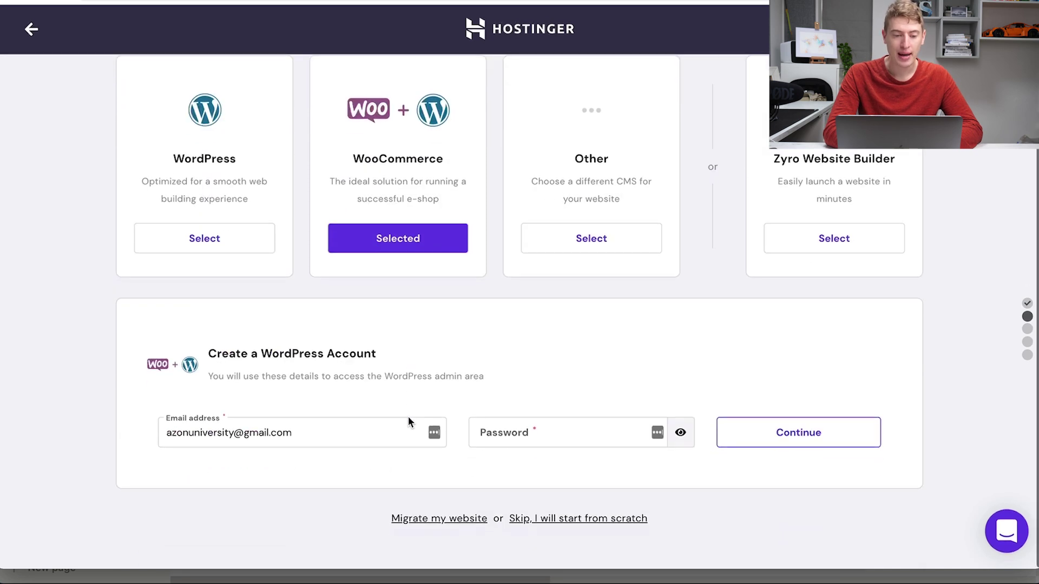
left_click(509, 436)
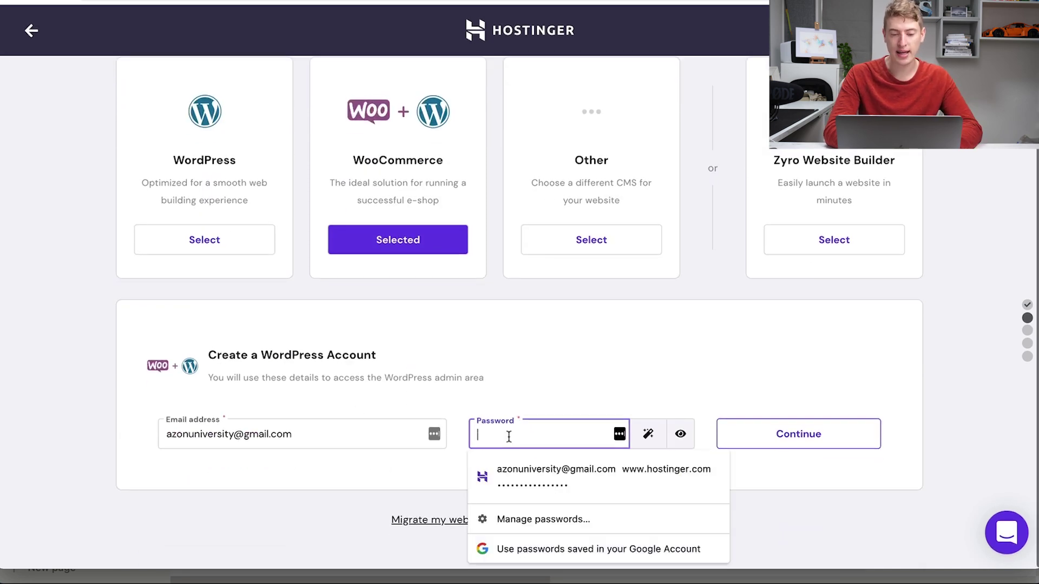
type("•••")
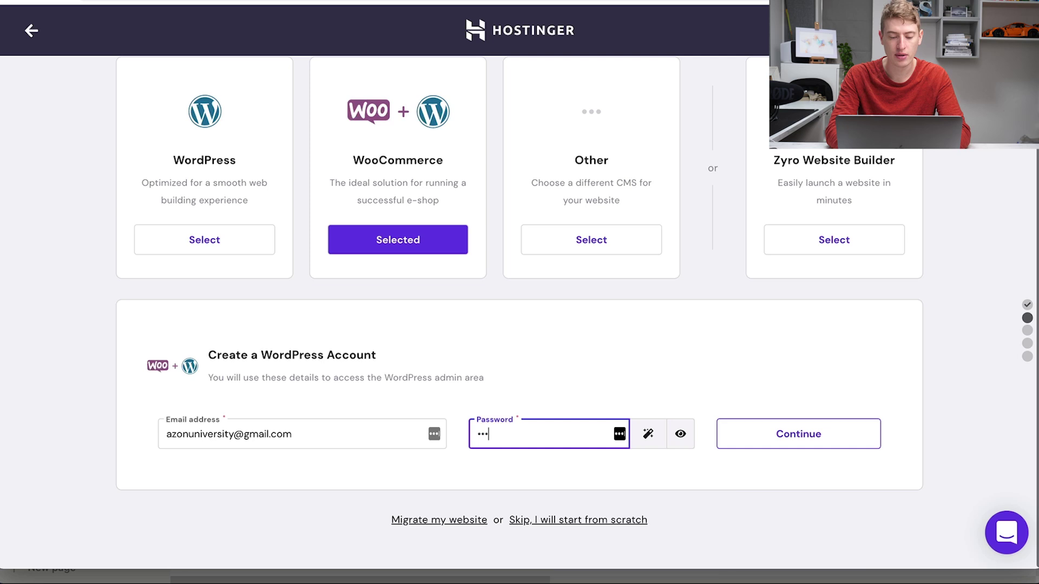
left_click(748, 436)
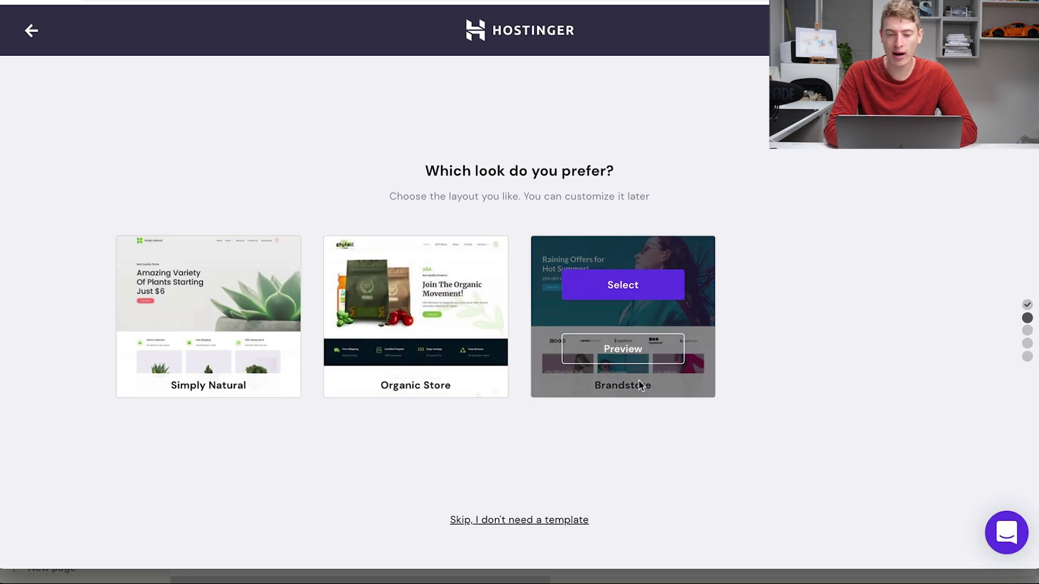
- Select the Simply Natural template, claim a free domain for the website, and finish the setup
left_click(218, 286)
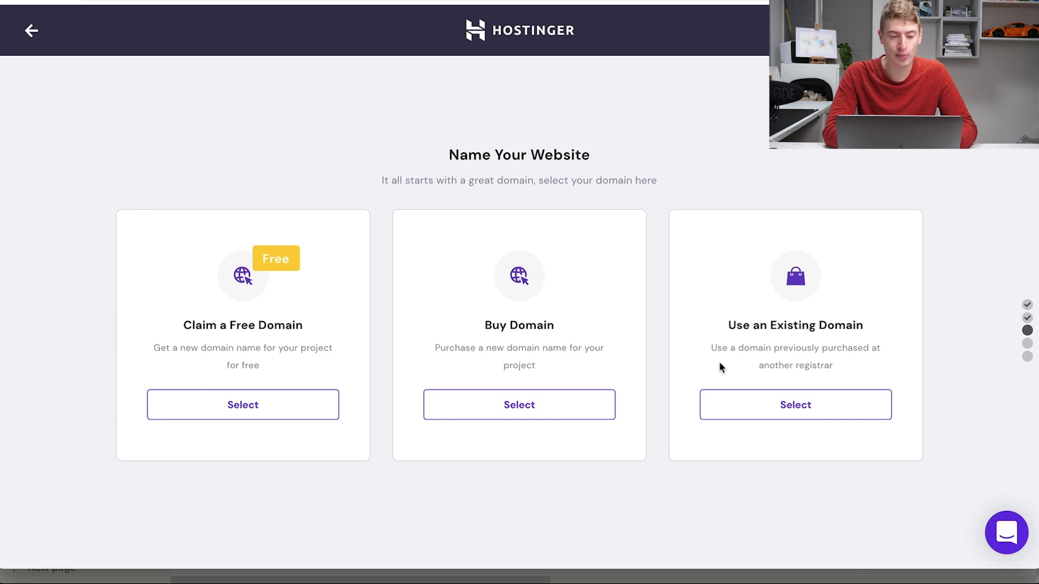
left_click(202, 409)
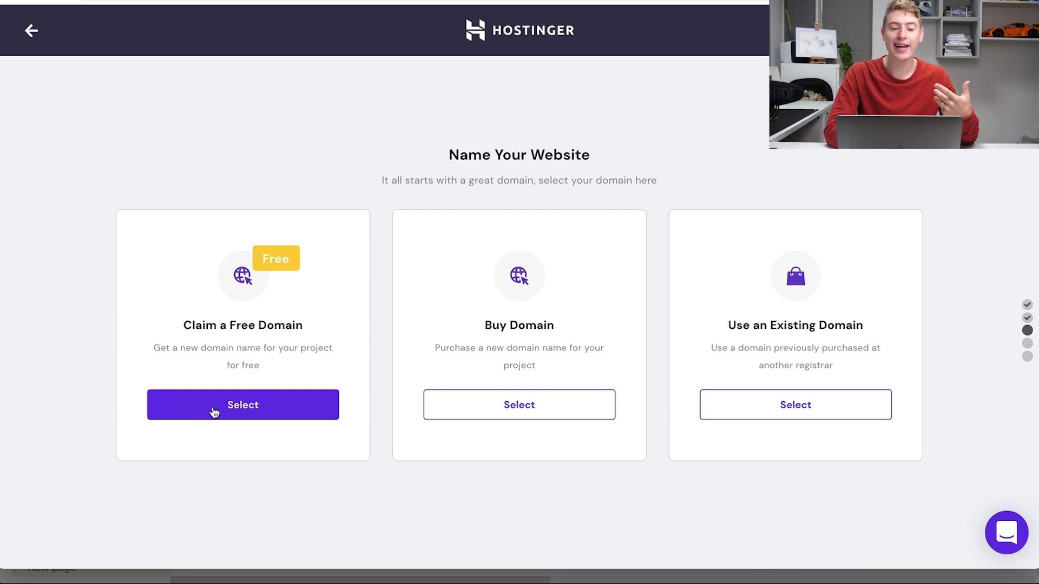
left_click(214, 412)
left_click(217, 431)
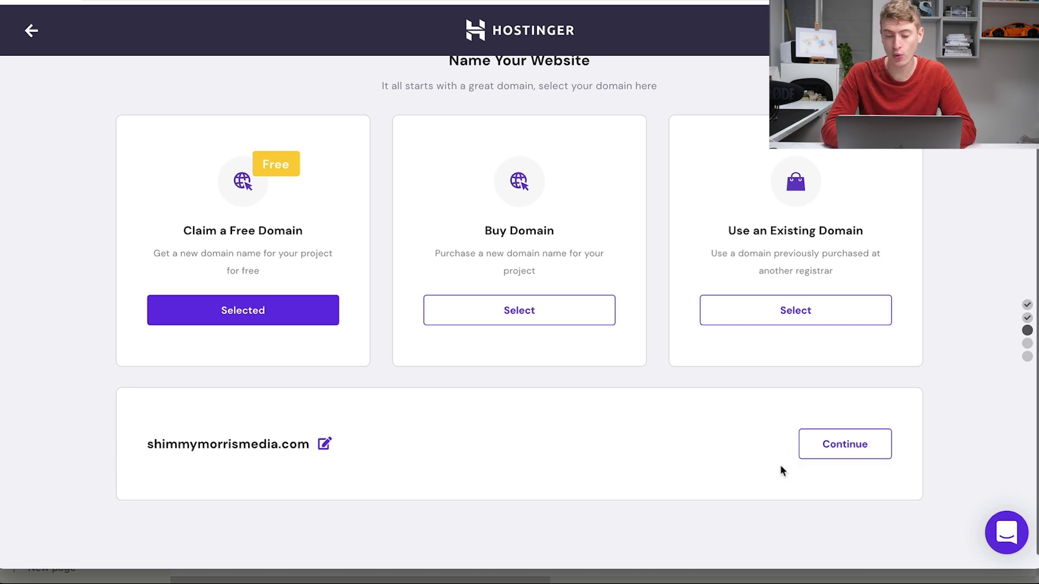
left_click(842, 484)
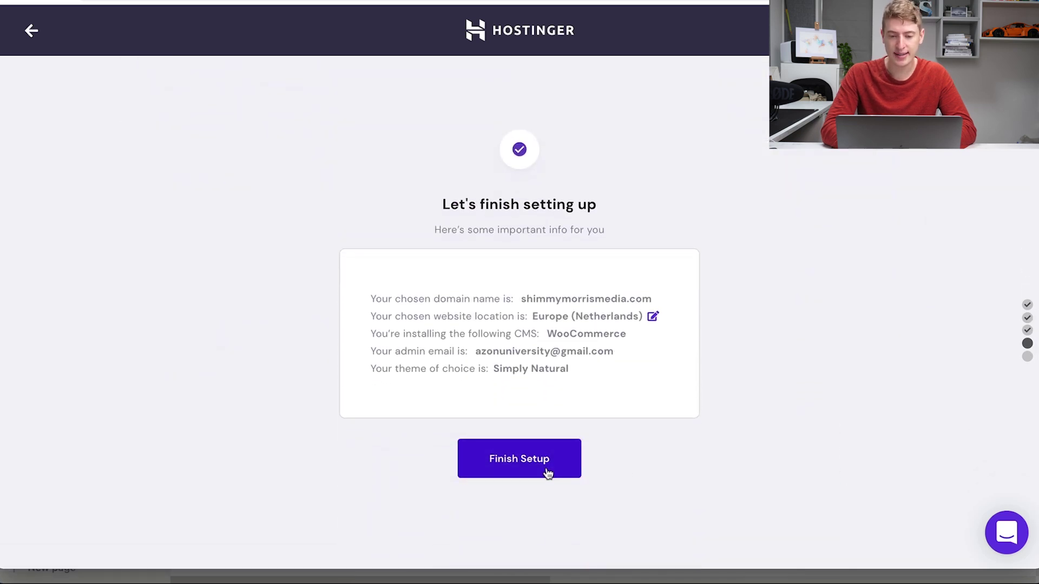
left_click(547, 474)
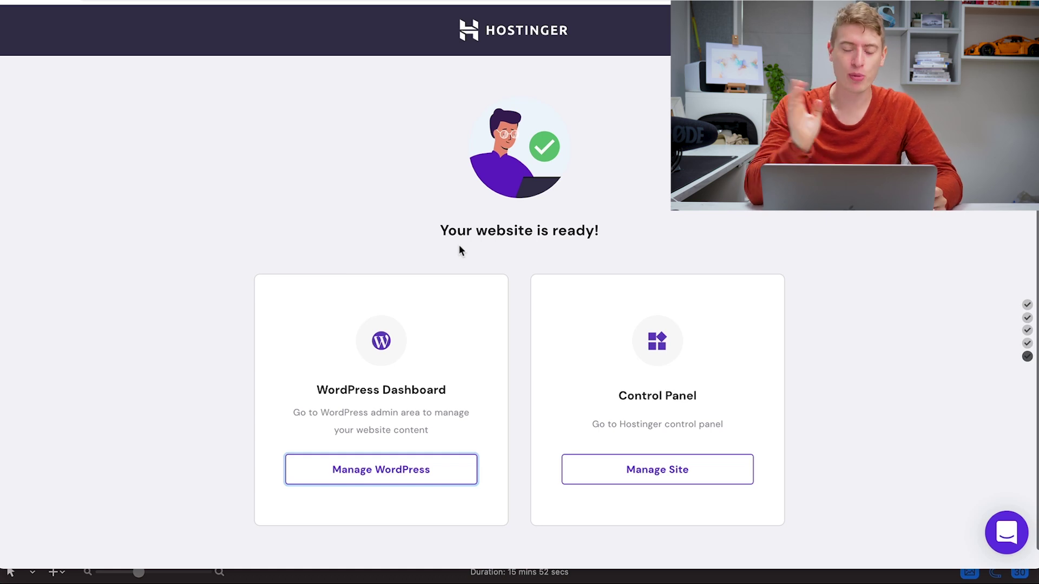
- Open the WordPress dashboard link in a new tab and open the site's Hostinger control panel in the current one
scroll(459, 245, "down", 1)
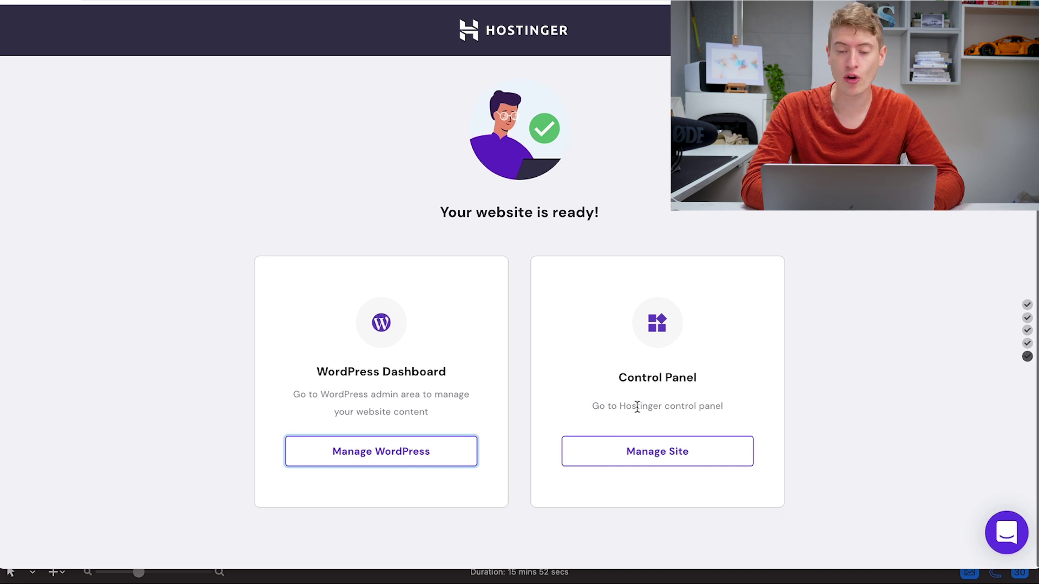
right_click(400, 459)
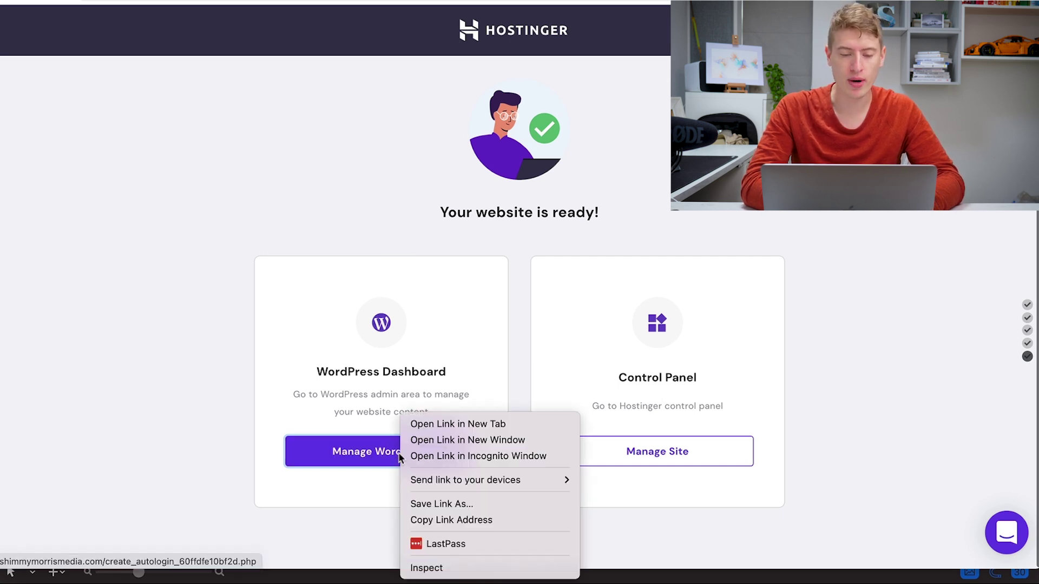
left_click(424, 417)
left_click(619, 451)
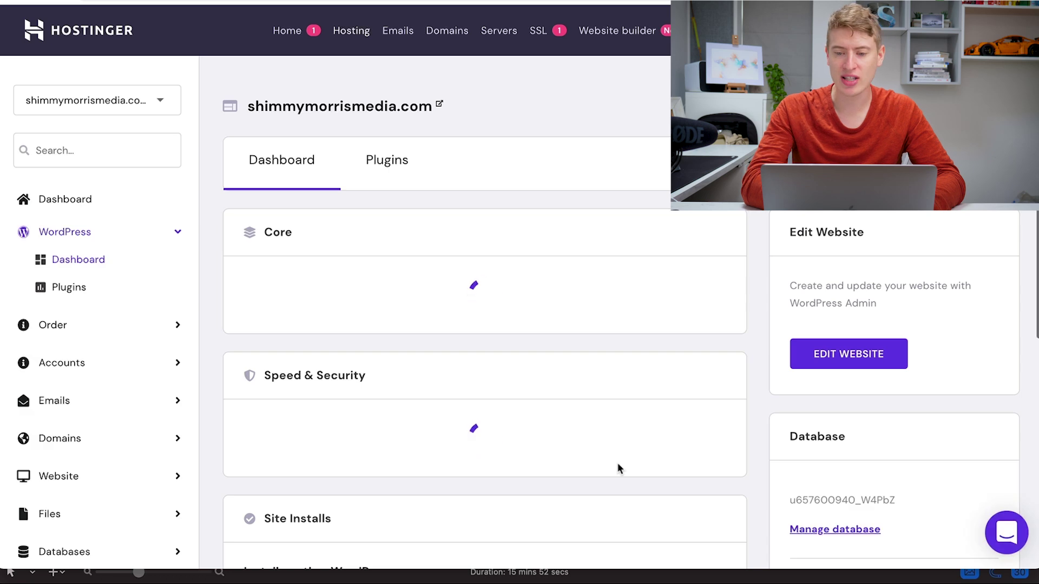
- Request the SSL certificate installation for the website from the Speed & Security section and dismiss the notice
scroll(554, 308, "down", 1)
scroll(554, 309, "down", 9)
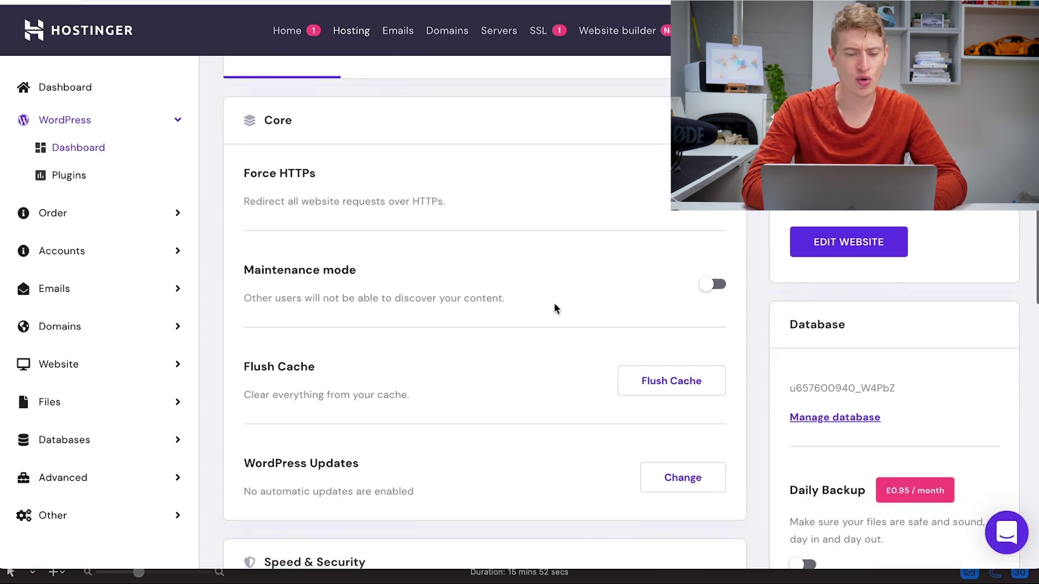
scroll(554, 304, "down", 3)
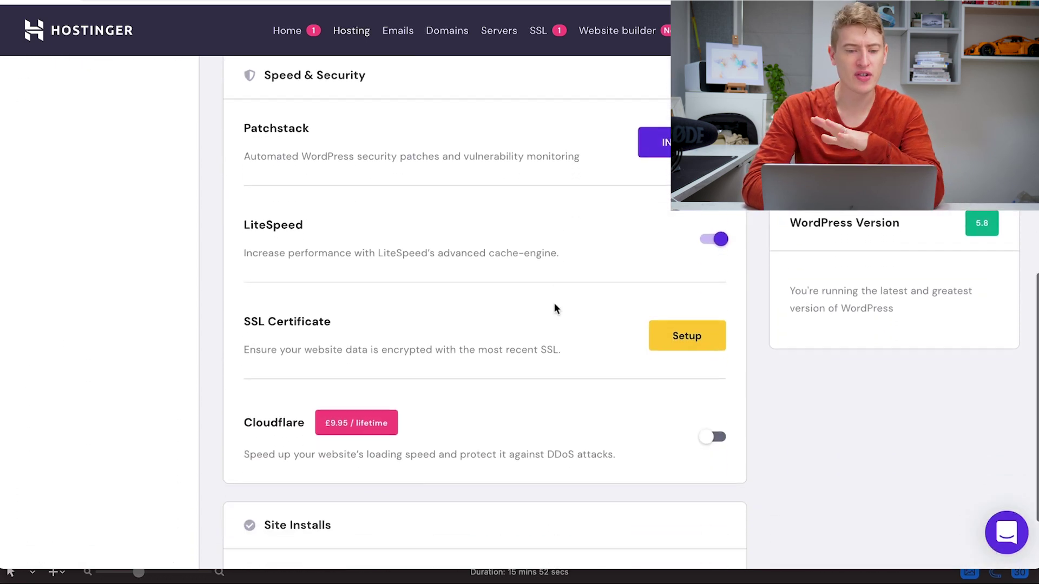
scroll(554, 309, "up", 7)
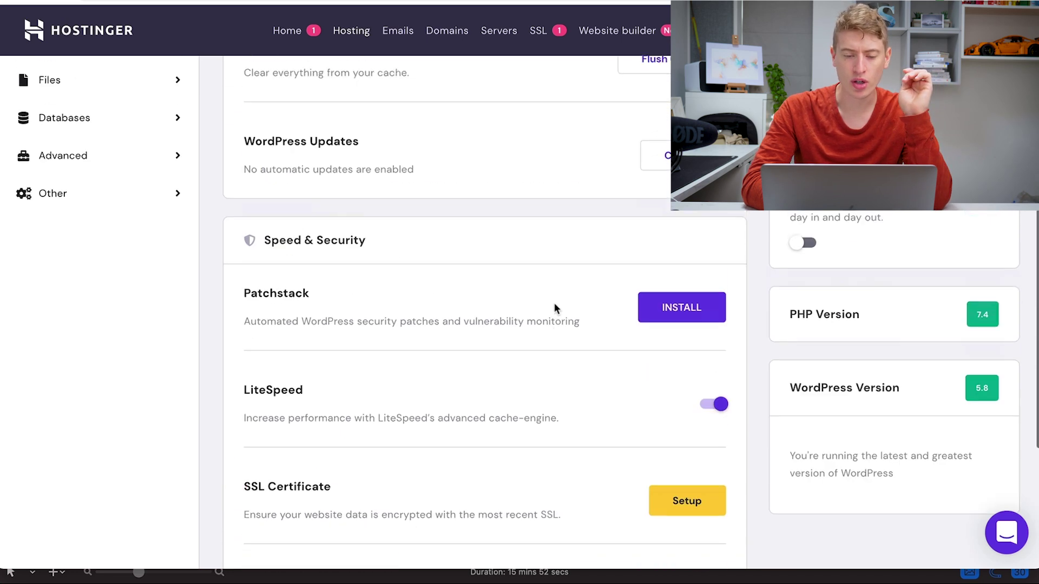
scroll(362, 338, "down", 3)
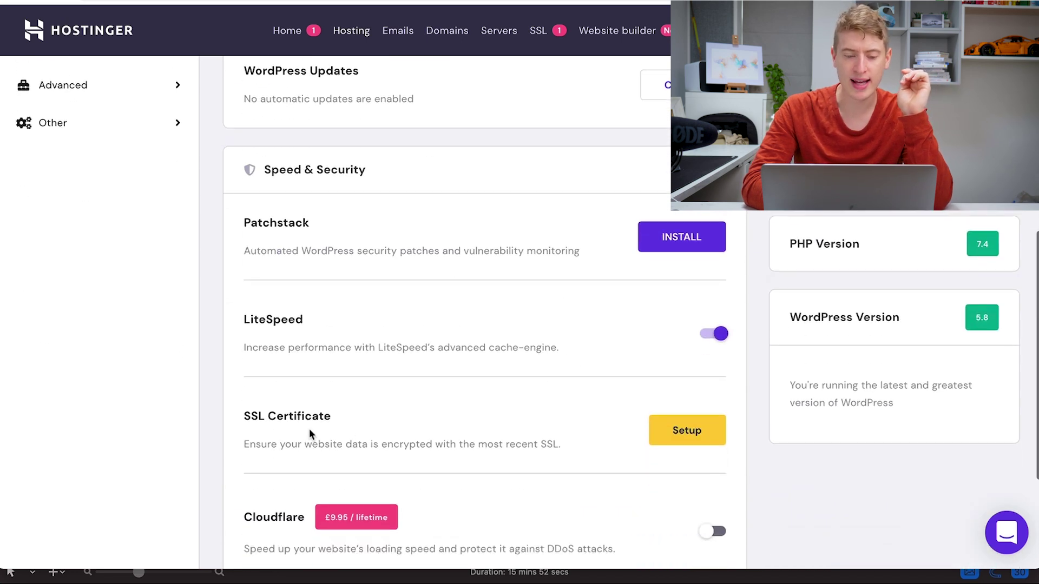
scroll(309, 429, "down", 2)
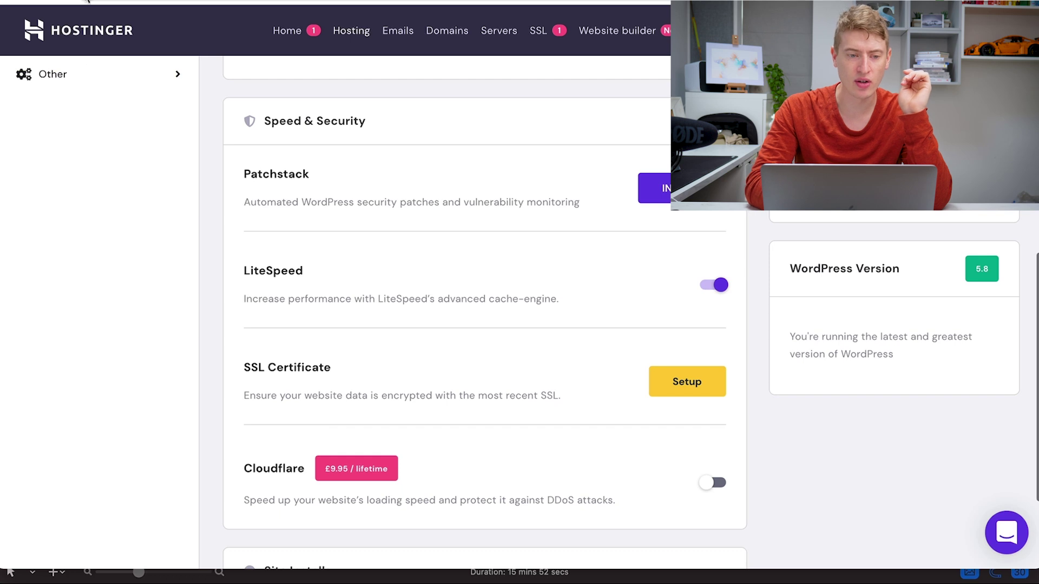
left_click(672, 386)
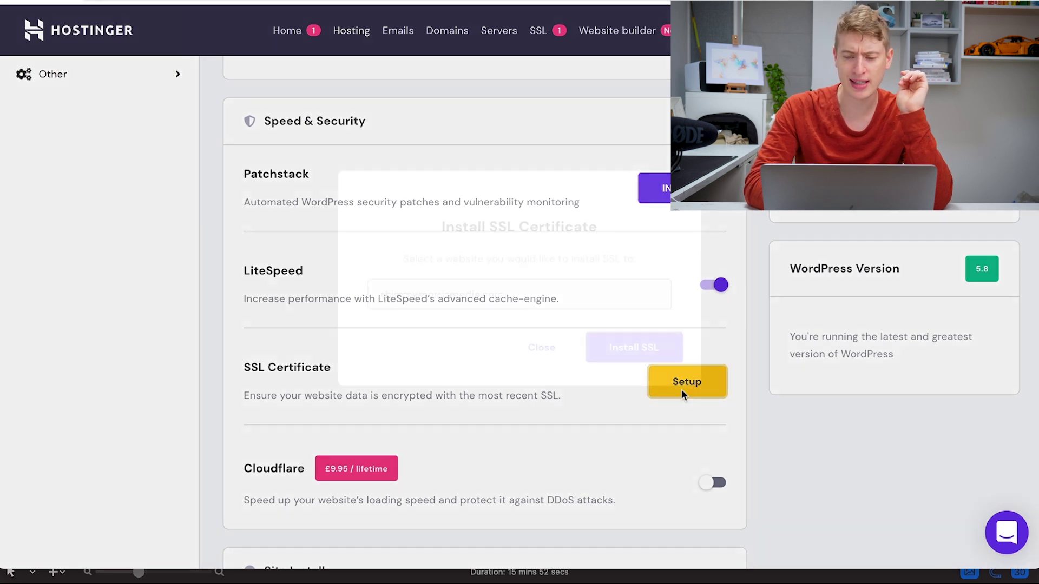
left_click(642, 352)
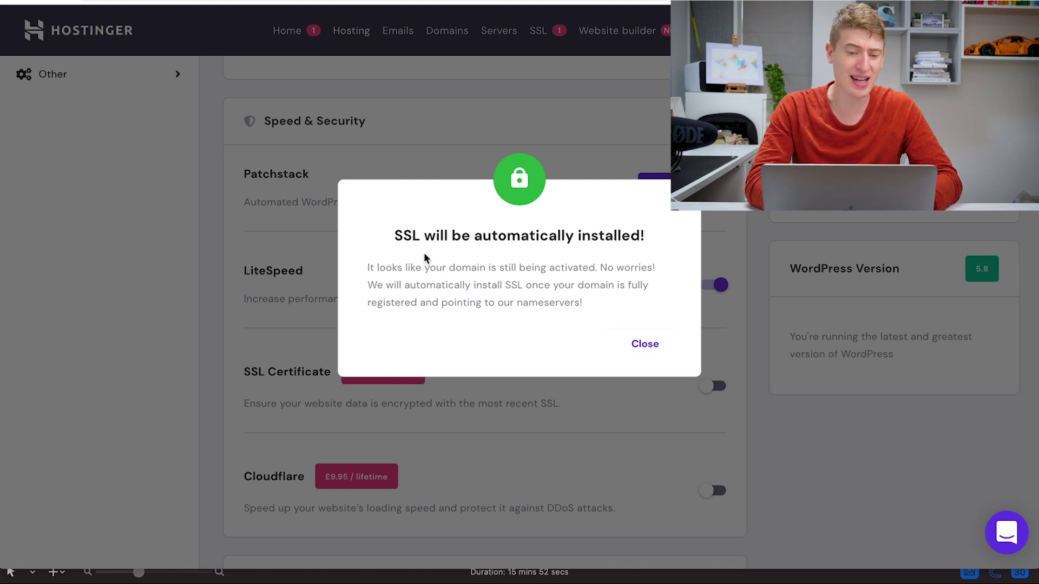
left_click(640, 348)
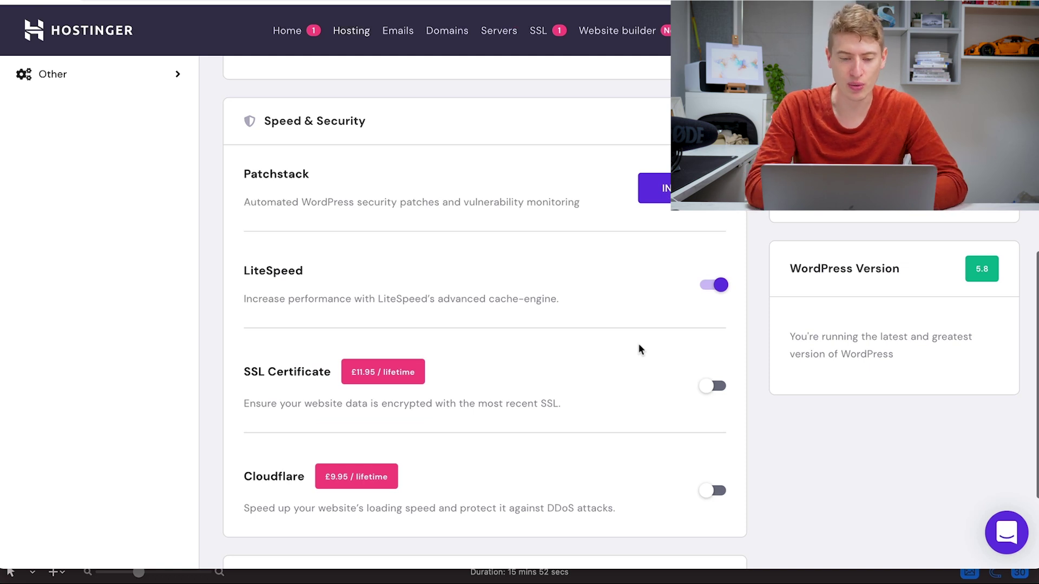
scroll(638, 343, "up", 6)
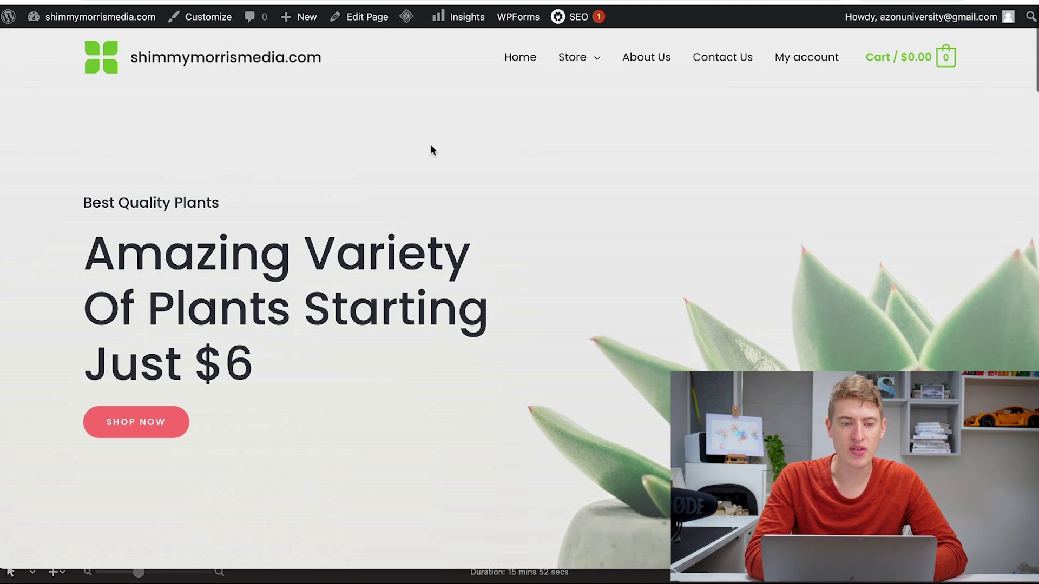
- Switch to the new store's home page and examine its product sections, footer and navigation menu
scroll(431, 144, "down", 15)
scroll(431, 147, "down", 20)
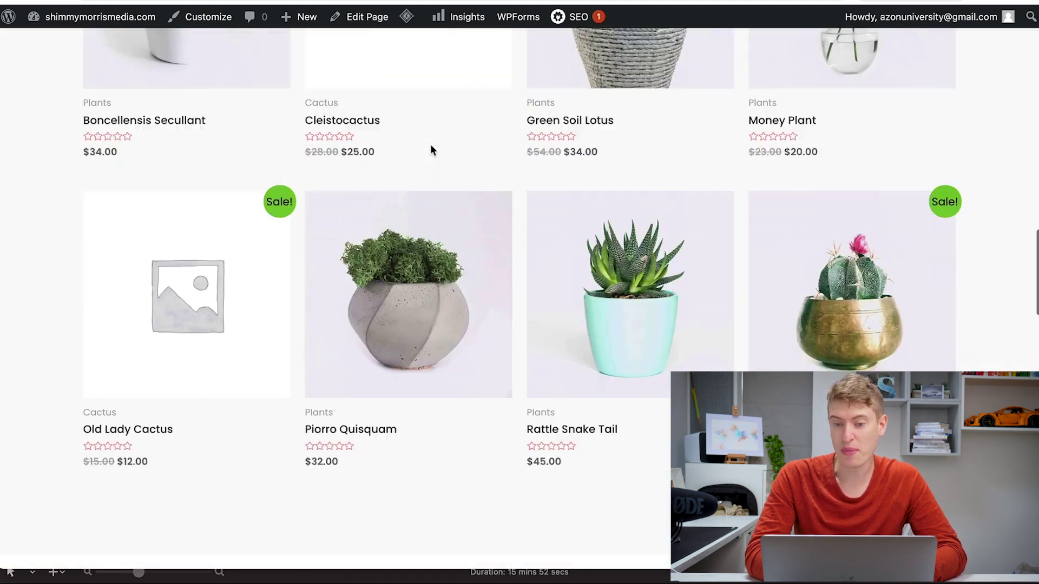
scroll(431, 150, "down", 5)
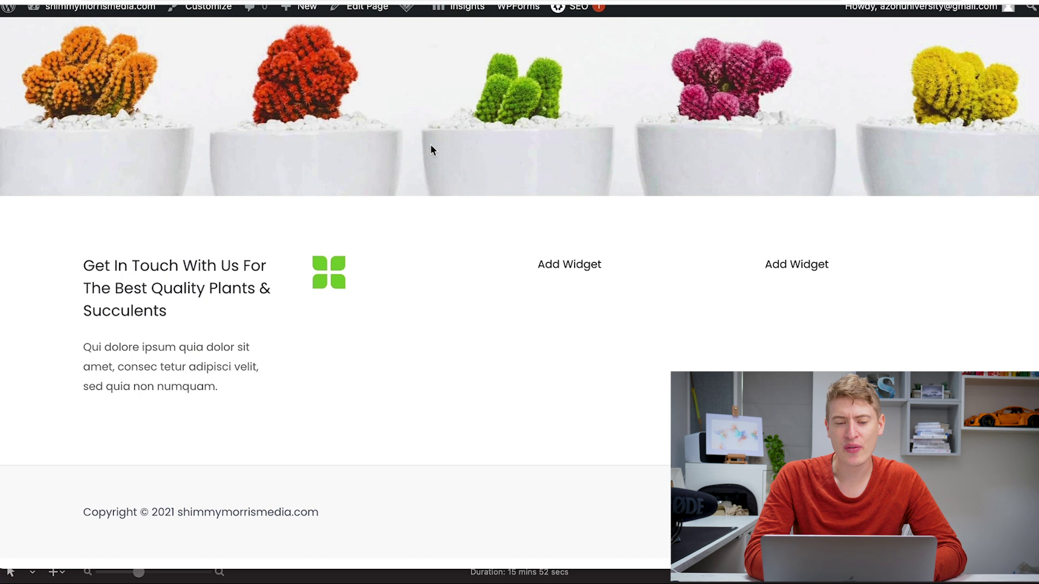
scroll(432, 150, "up", 20)
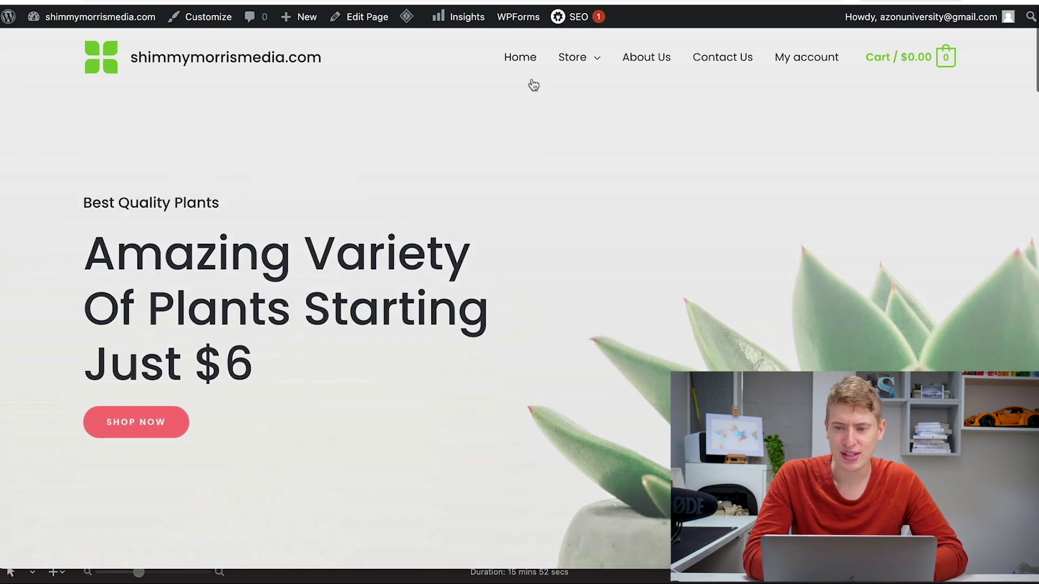
mouse_move(597, 64)
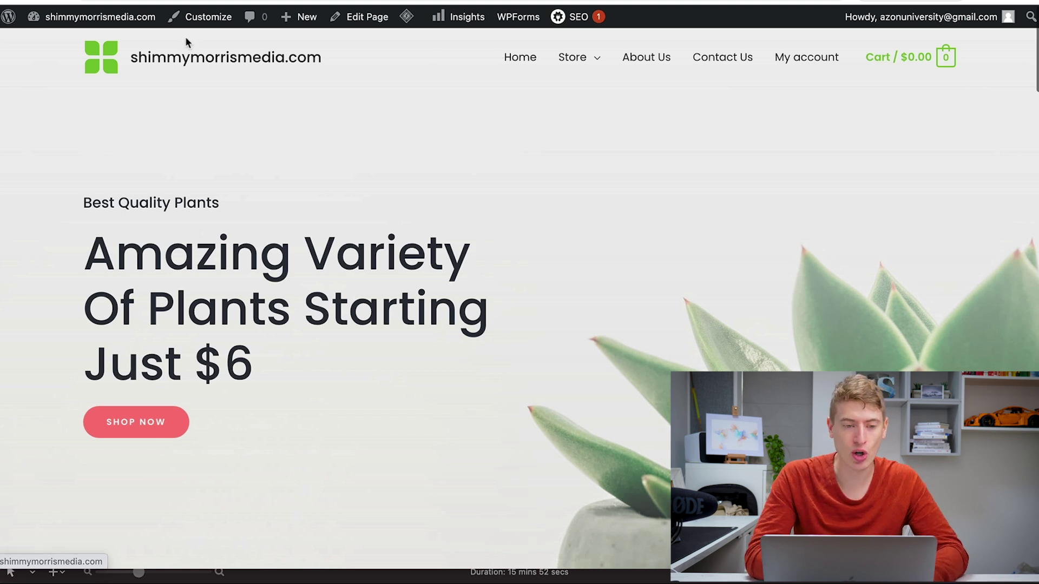
- Open the site's WordPress admin dashboard and look through its widgets
mouse_move(125, 21)
left_click(56, 45)
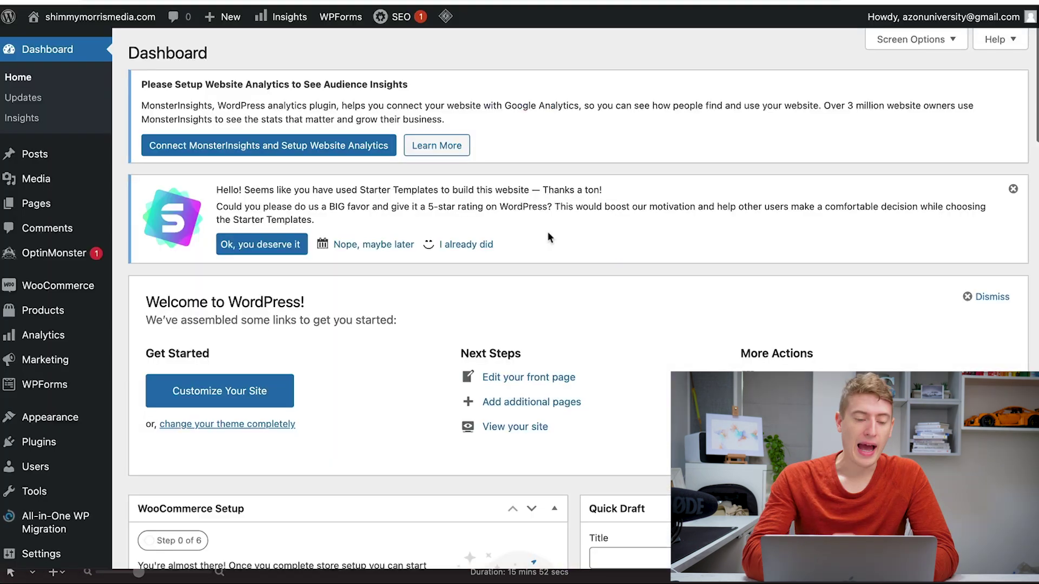
scroll(503, 300, "down", 5)
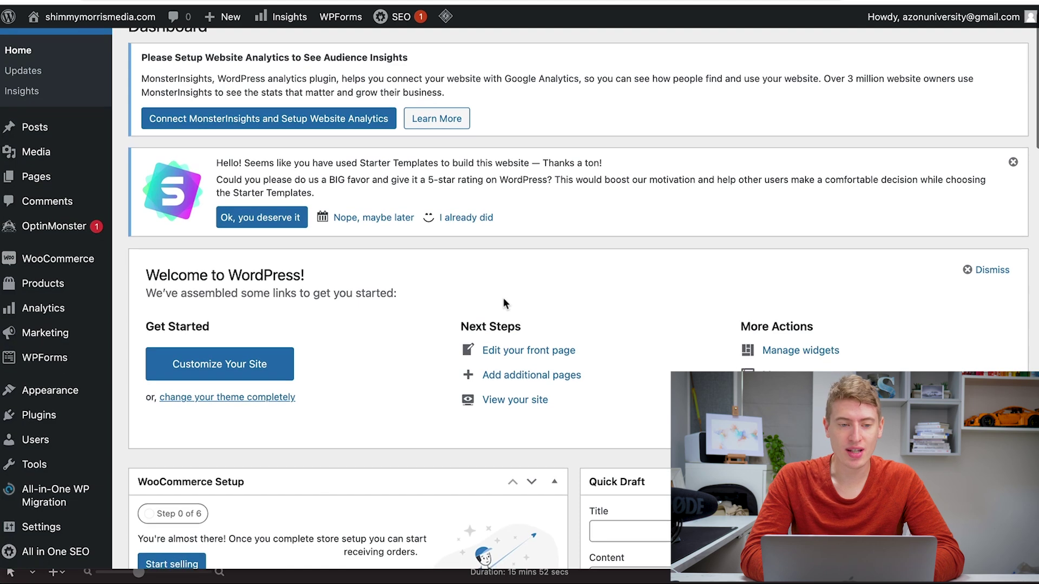
scroll(503, 300, "down", 12)
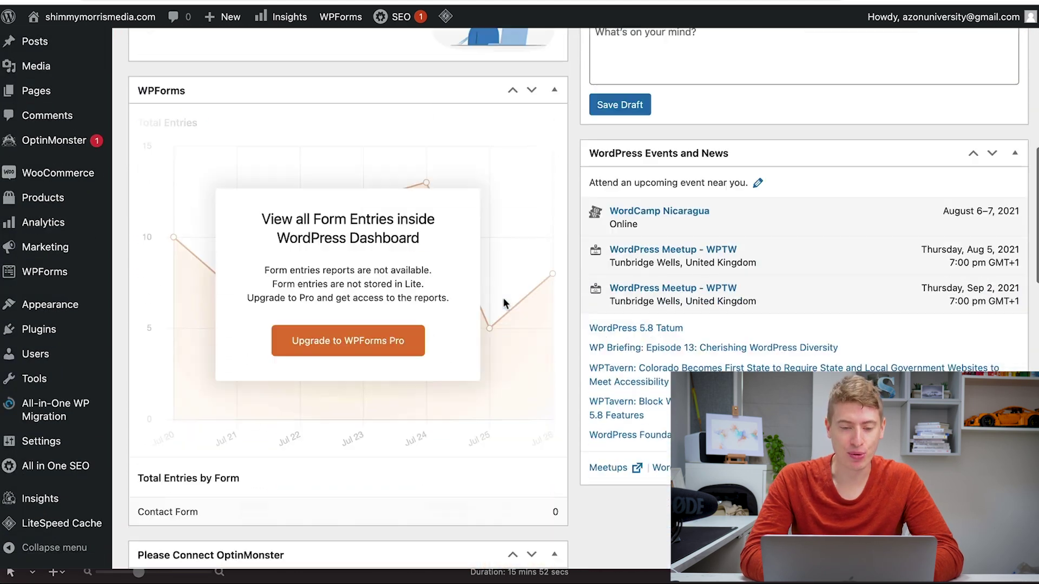
scroll(503, 299, "up", 9)
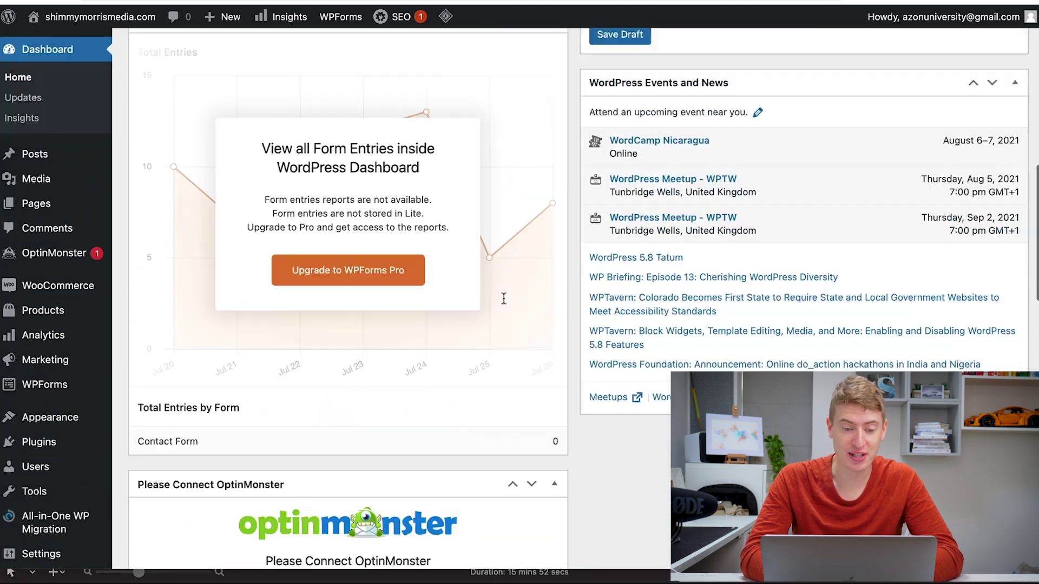
- Open the WooCommerce setup and review the recommended free business features, keeping the preselected ones for installation
scroll(503, 298, "up", 8)
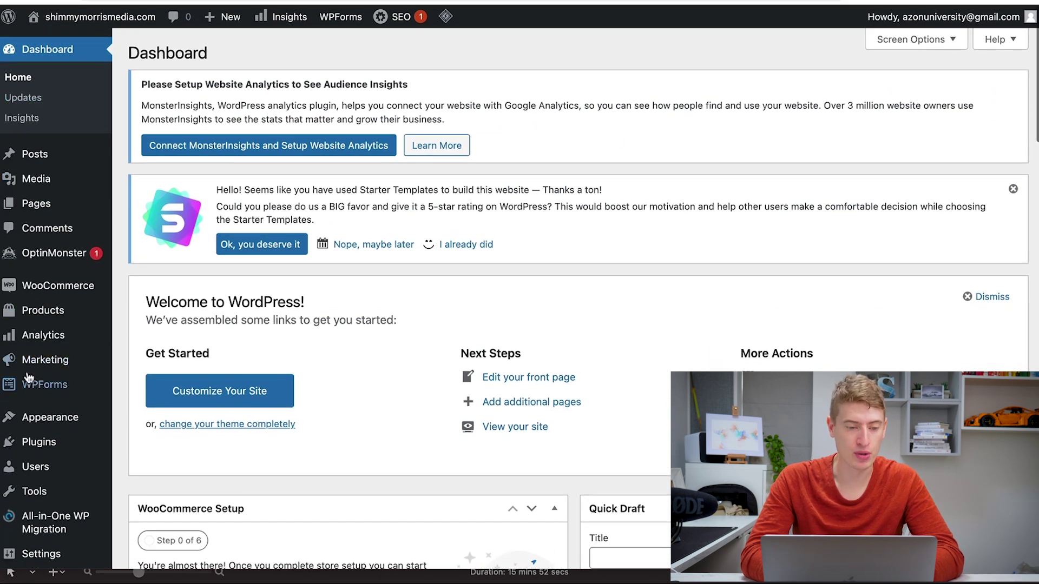
left_click(50, 289)
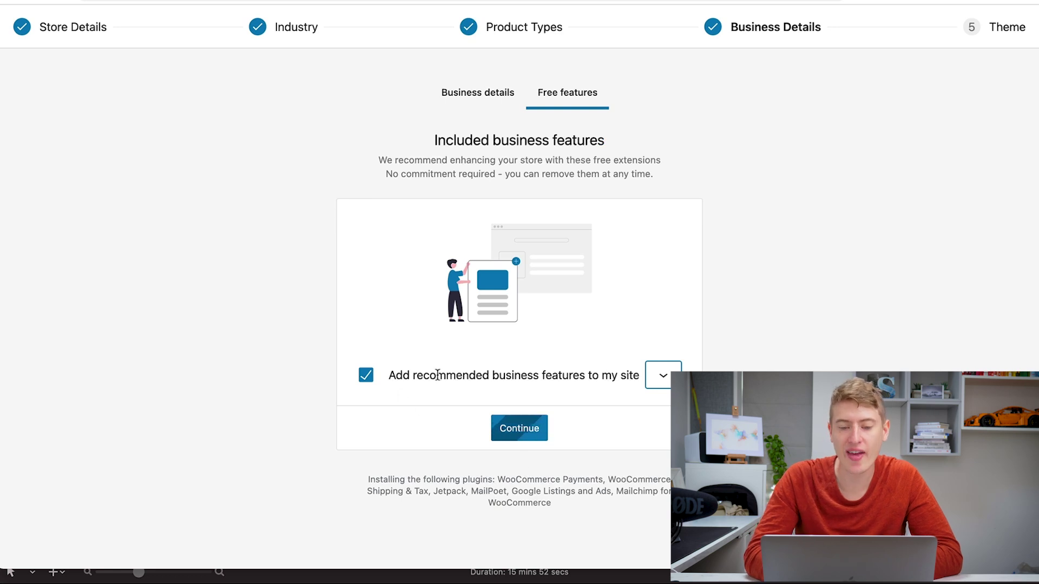
left_click(663, 375)
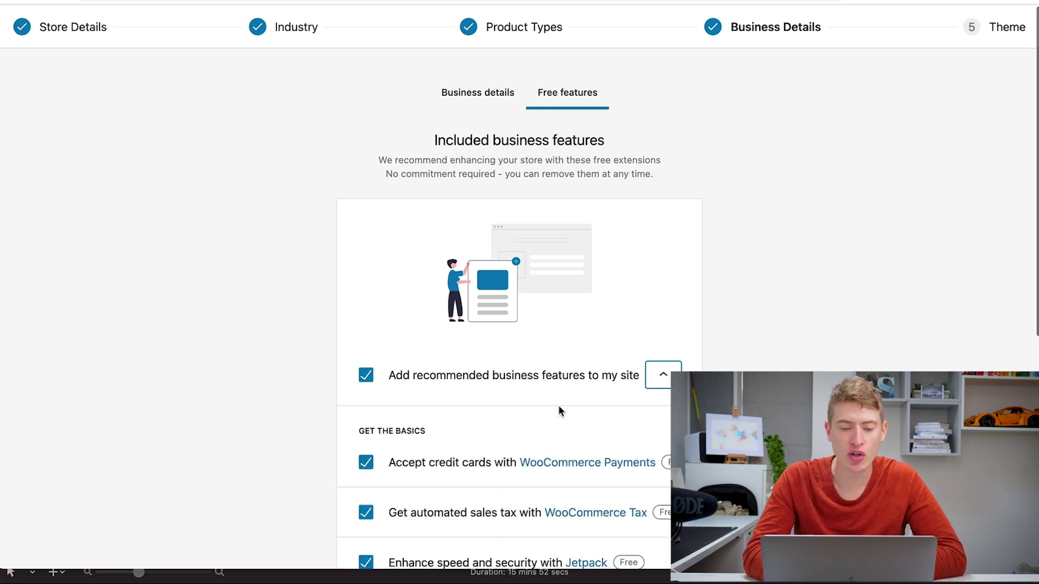
scroll(567, 378, "down", 3)
scroll(568, 373, "down", 5)
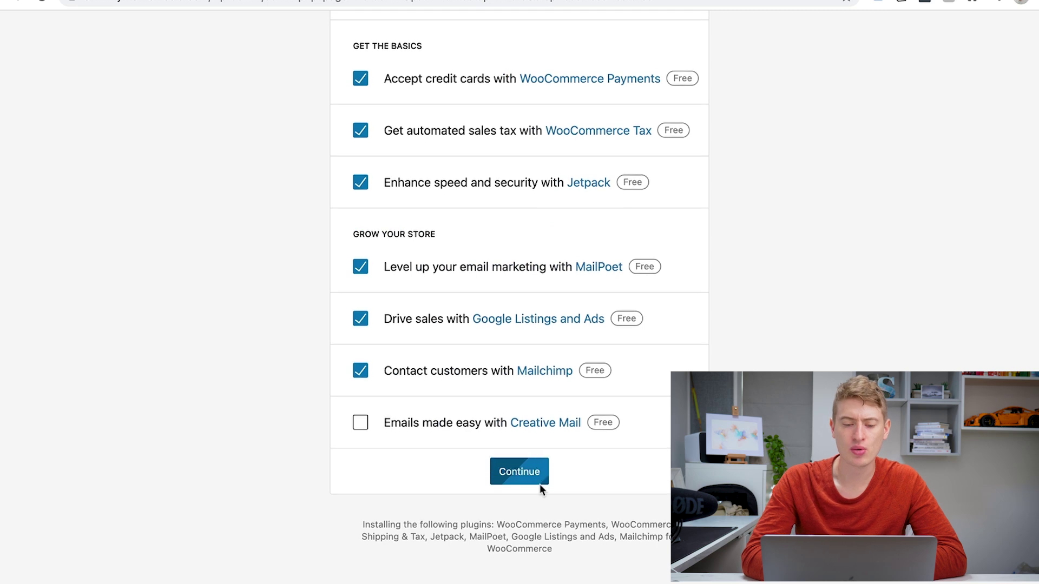
scroll(540, 485, "up", 6)
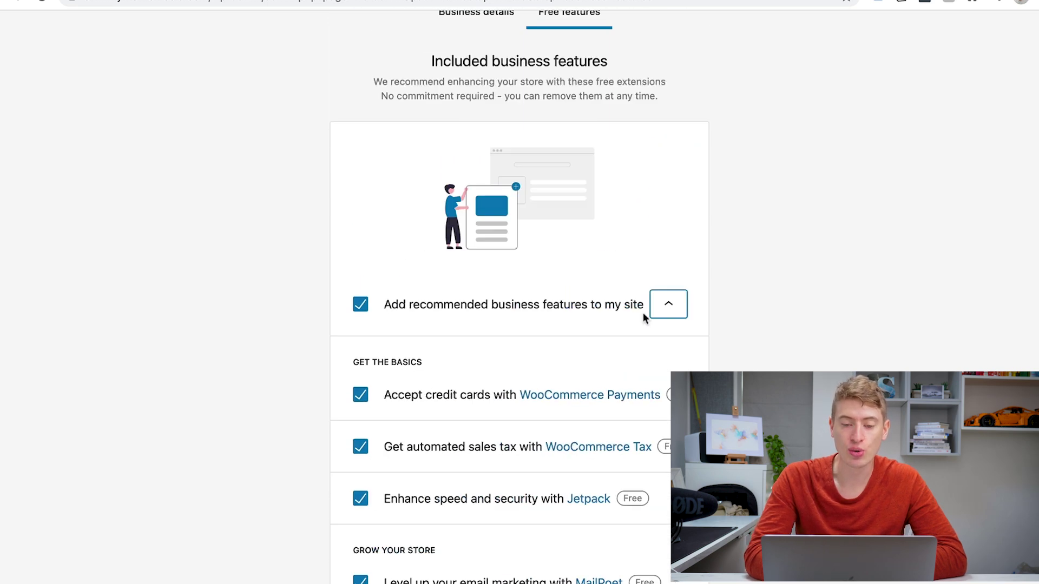
left_click(663, 304)
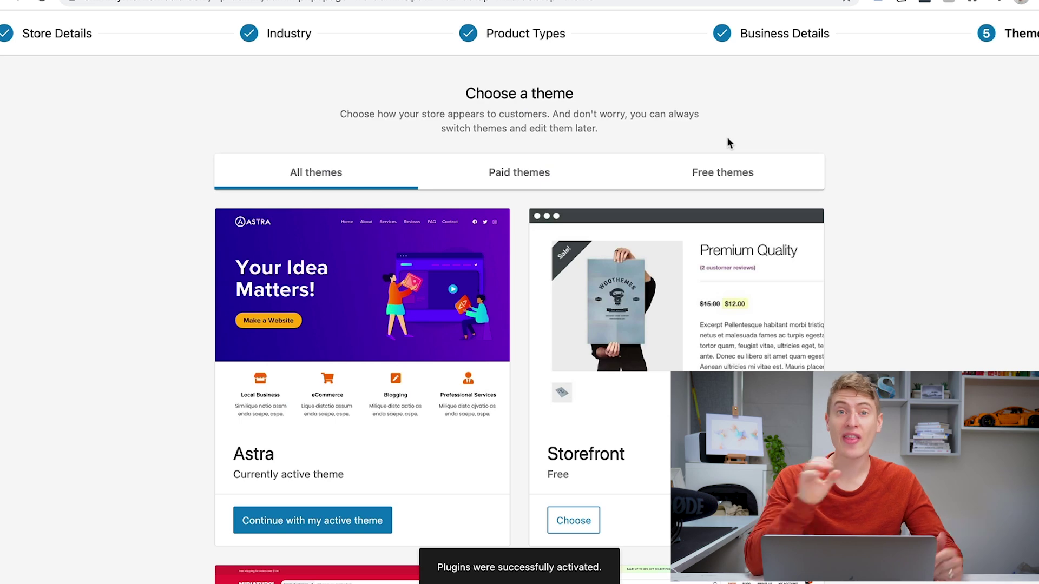
- Browse the available store themes and continue with the active Astra theme
scroll(728, 142, "down", 10)
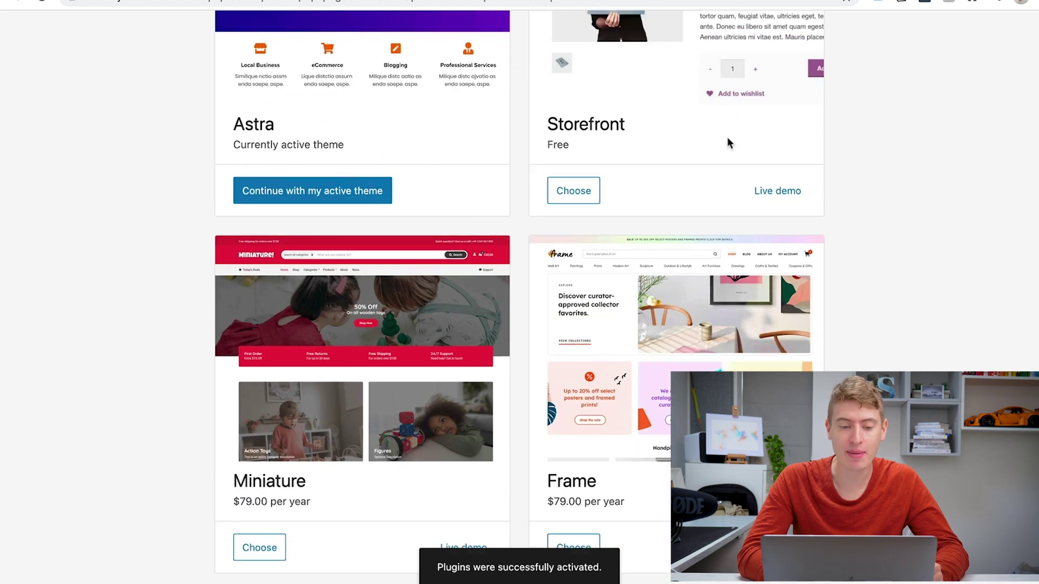
scroll(728, 142, "down", 19)
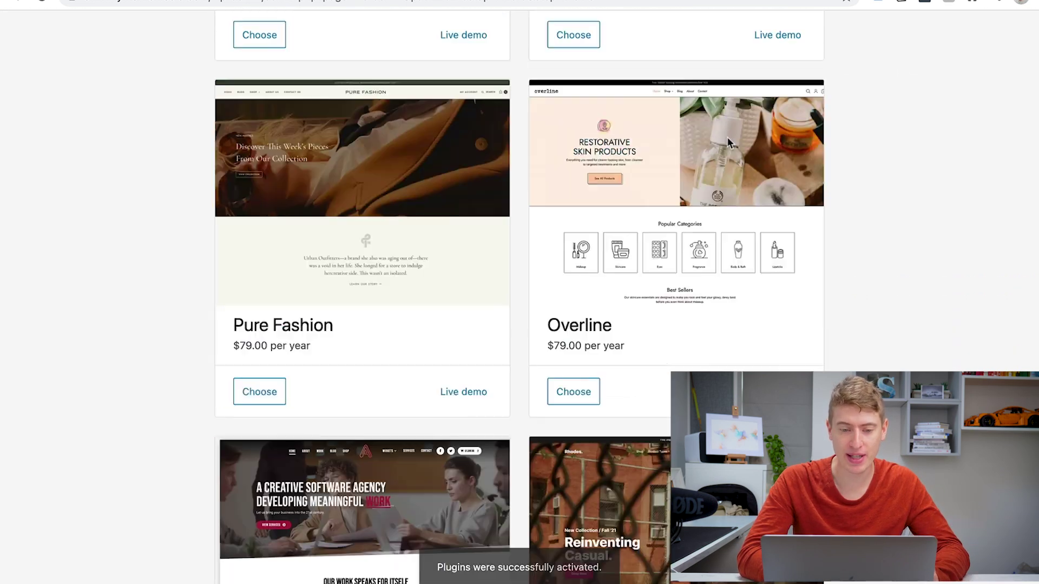
scroll(729, 142, "up", 20)
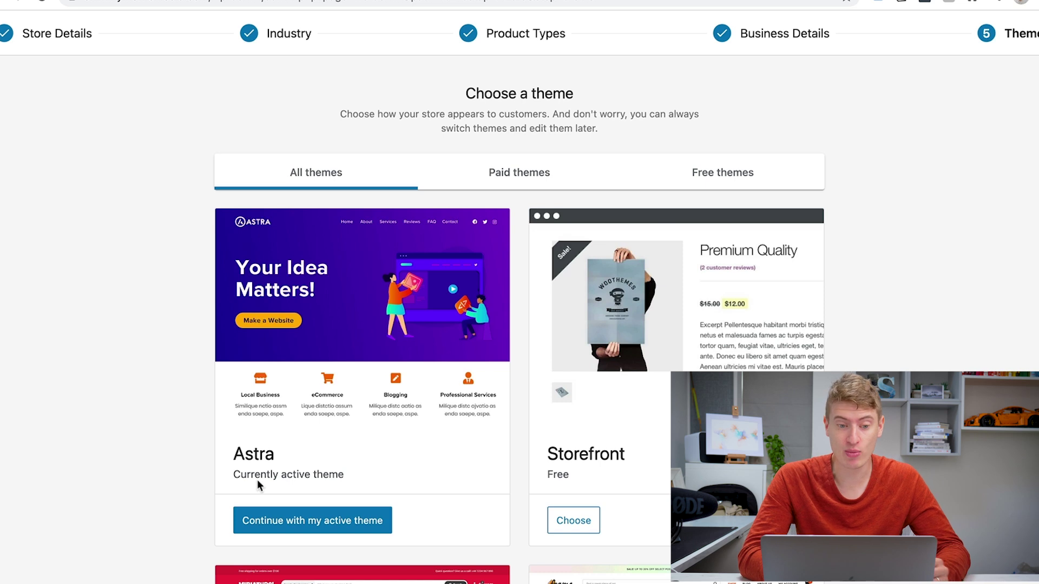
left_click(285, 521)
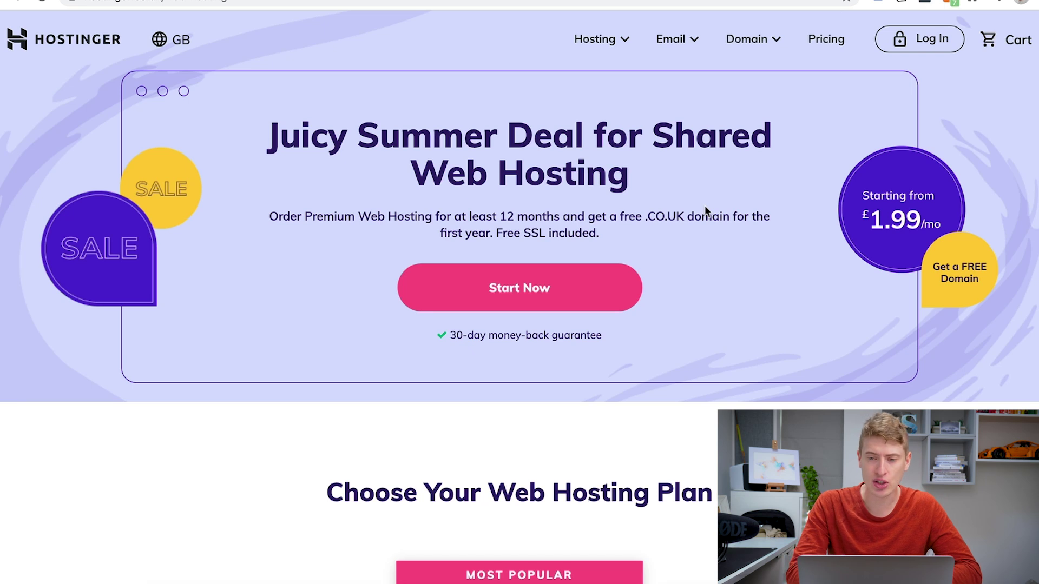
- On the Hostinger site, compare the web hosting plans and add Premium Web Hosting to the cart
scroll(704, 207, "down", 7)
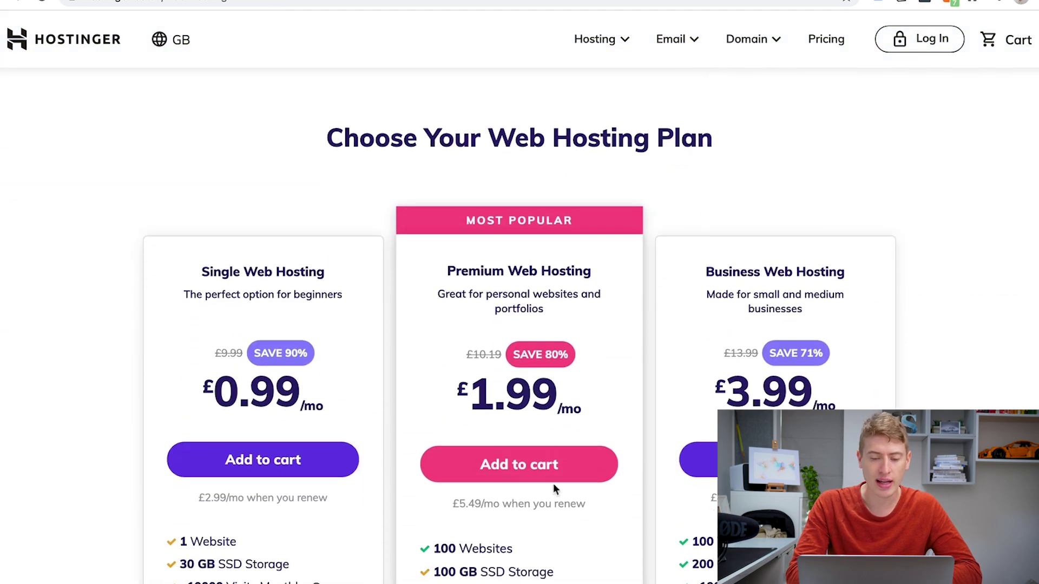
scroll(553, 485, "down", 3)
scroll(516, 139, "up", 1)
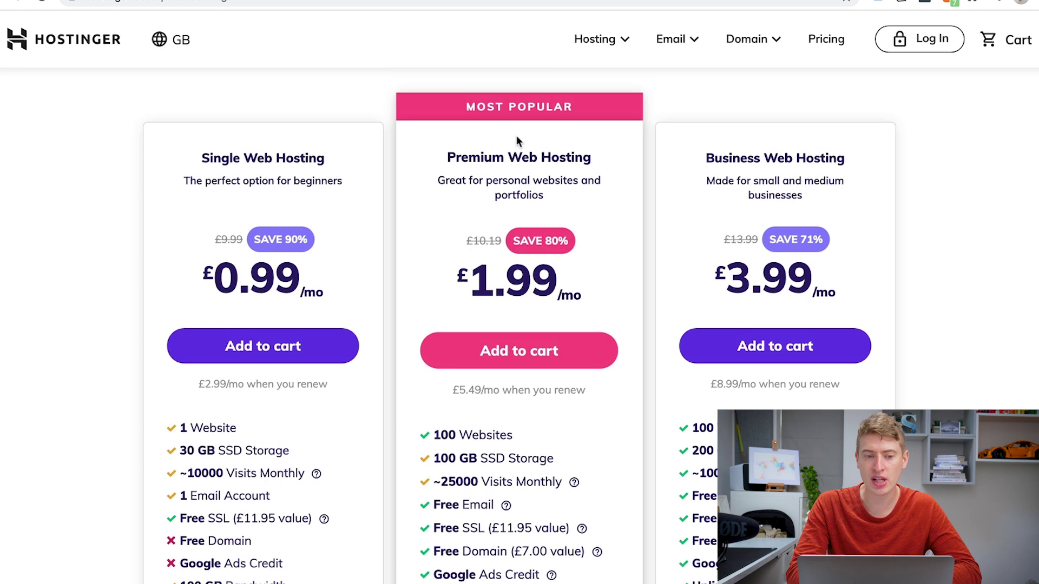
scroll(516, 135, "down", 2)
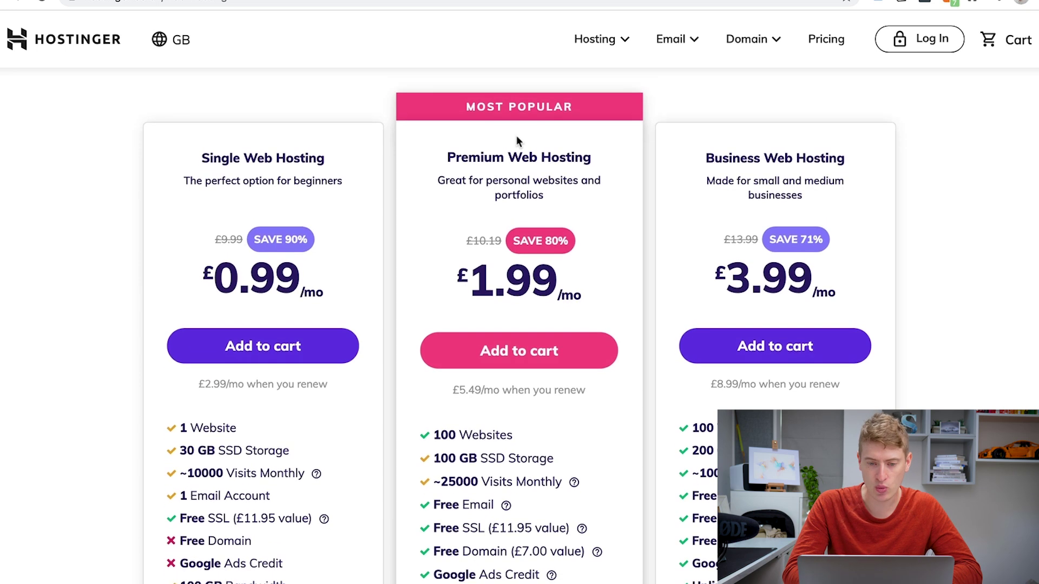
scroll(534, 348, "down", 6)
scroll(534, 352, "up", 9)
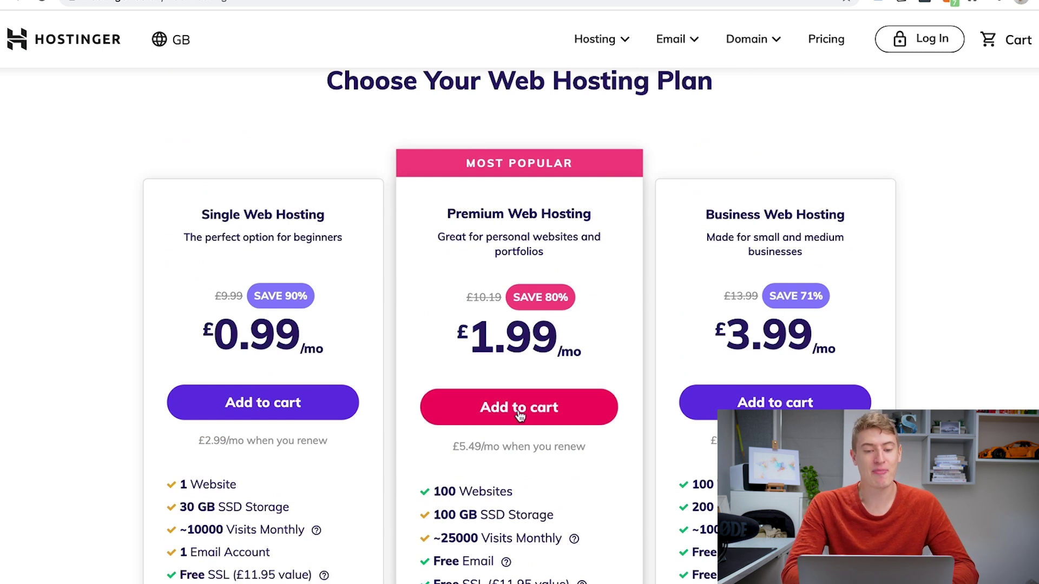
left_click(518, 416)
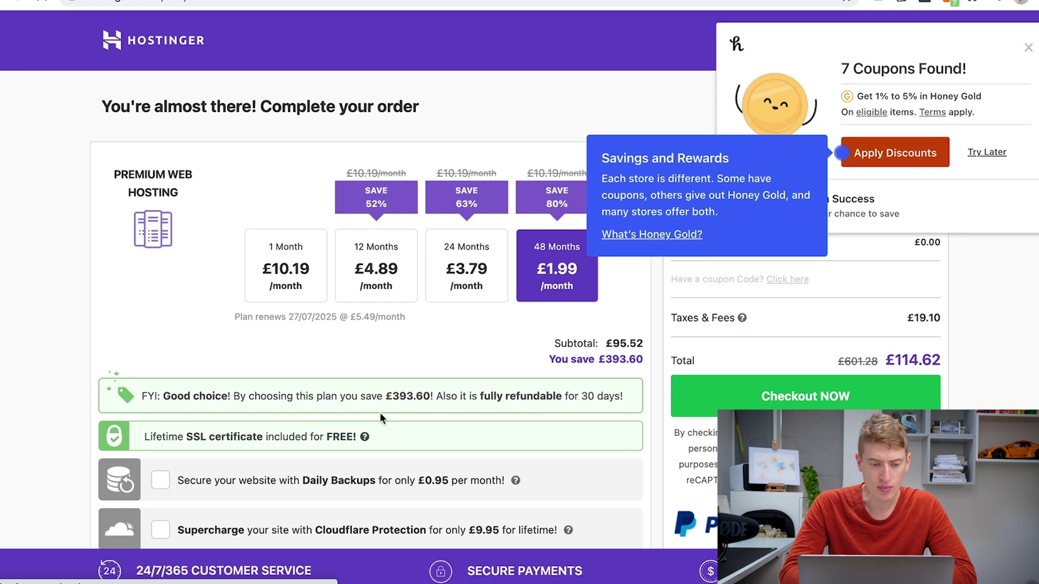
- Dismiss the coupon and free-domain pop-ups and review the order's billing periods, add-ons and free domain offer
scroll(380, 415, "down", 1)
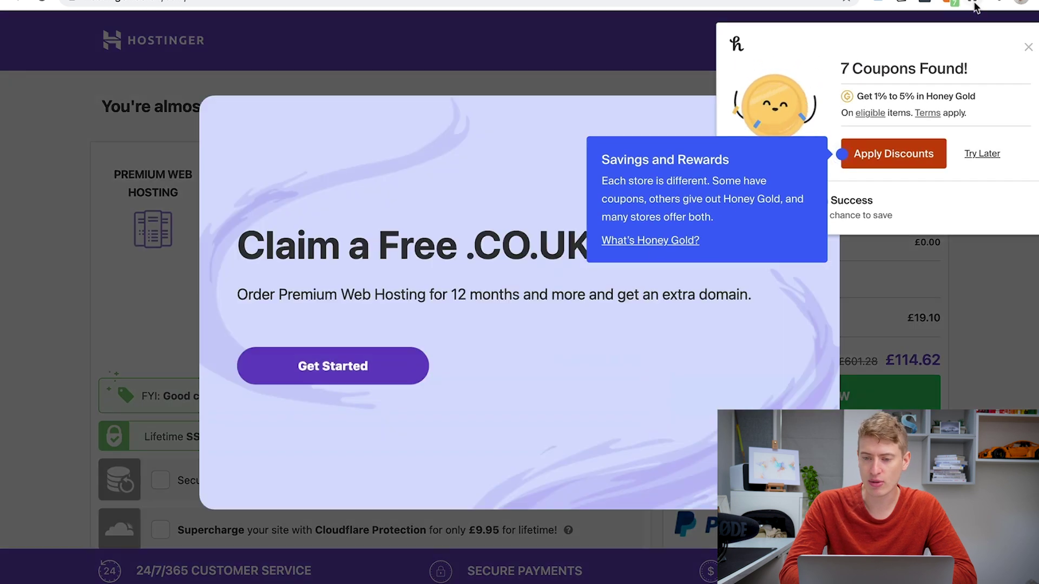
left_click(1028, 48)
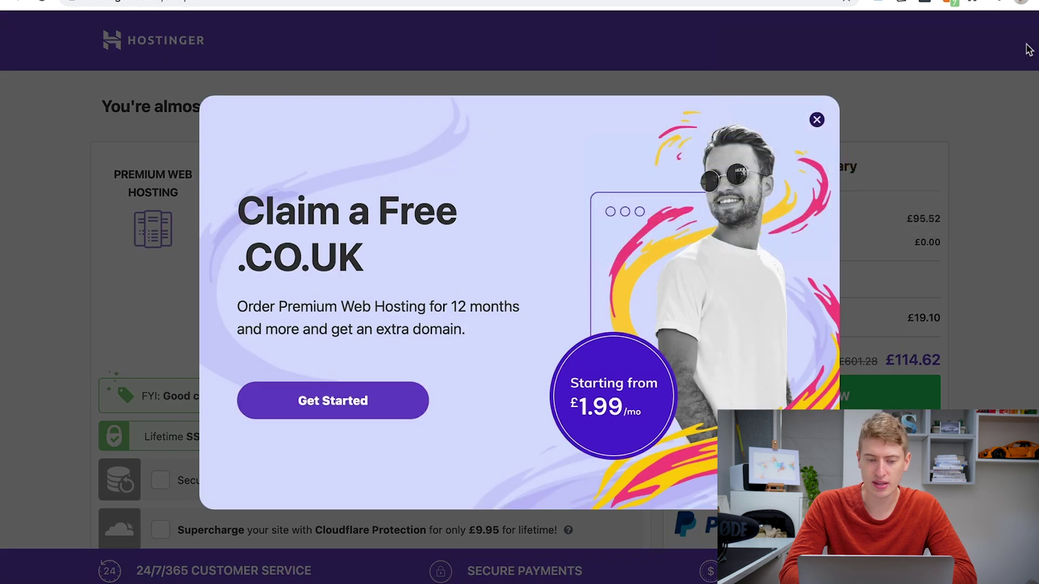
left_click(817, 120)
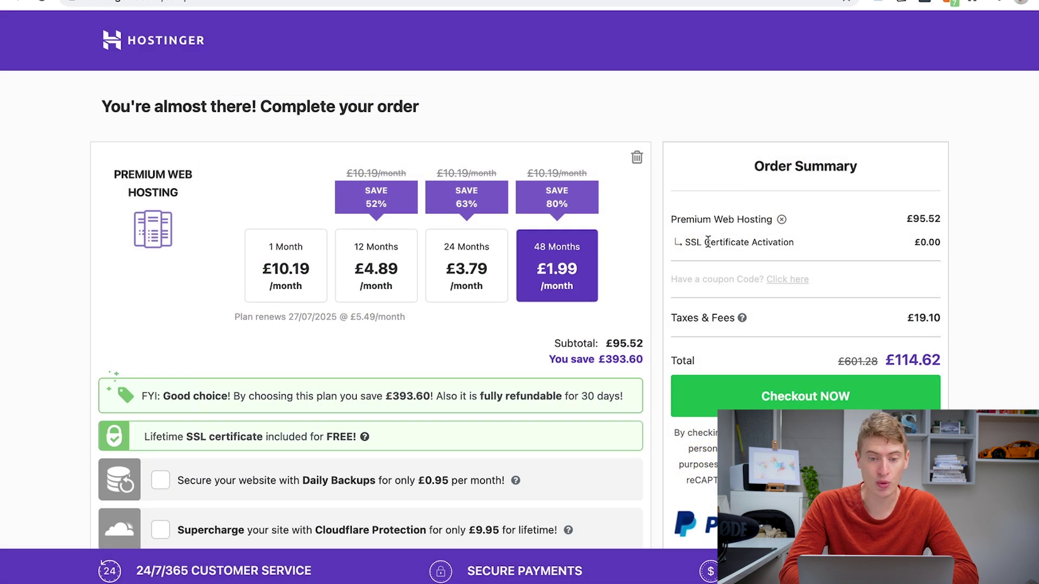
scroll(708, 241, "down", 2)
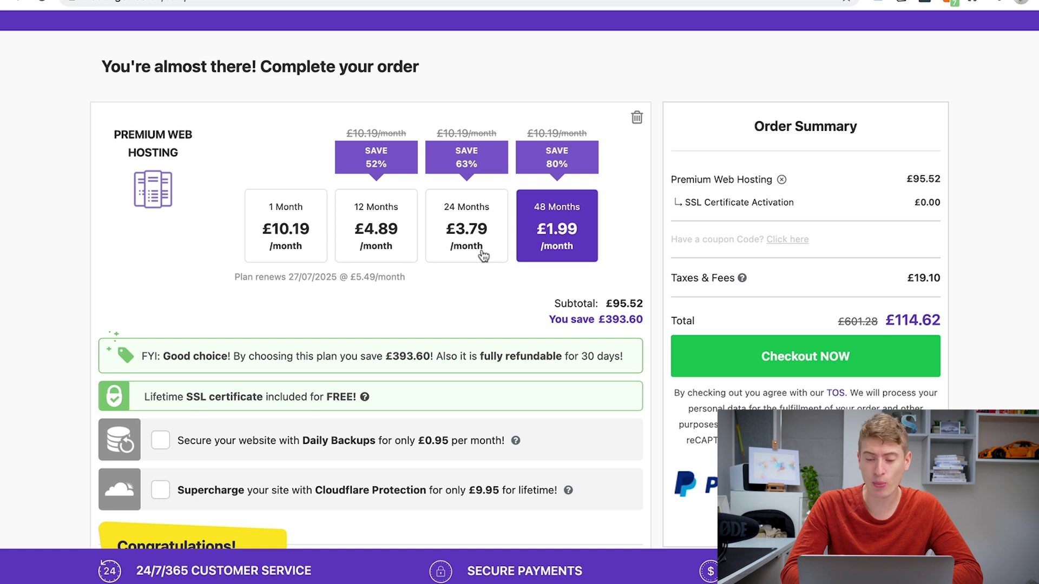
scroll(483, 255, "down", 7)
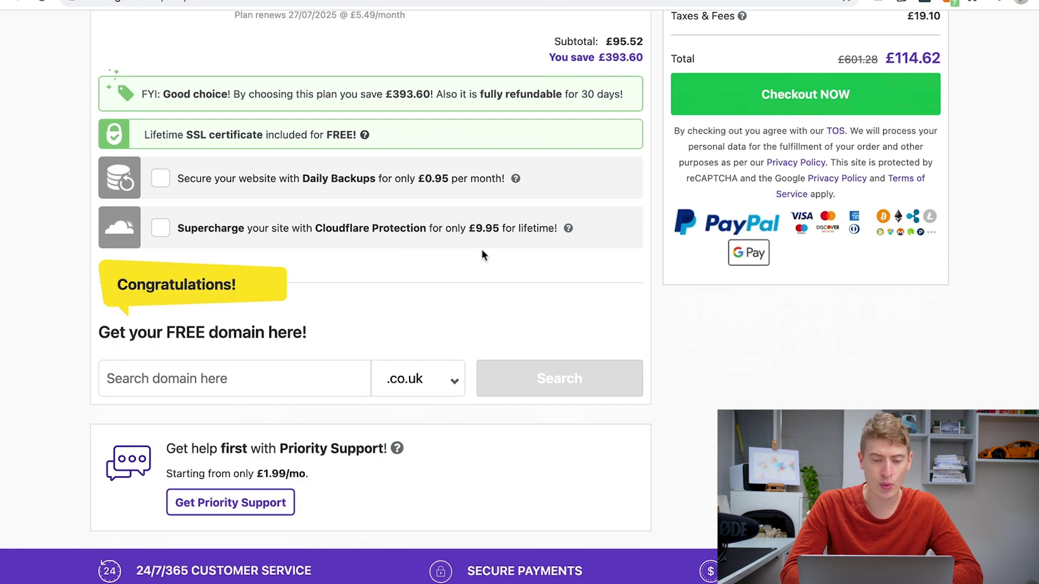
scroll(482, 254, "up", 6)
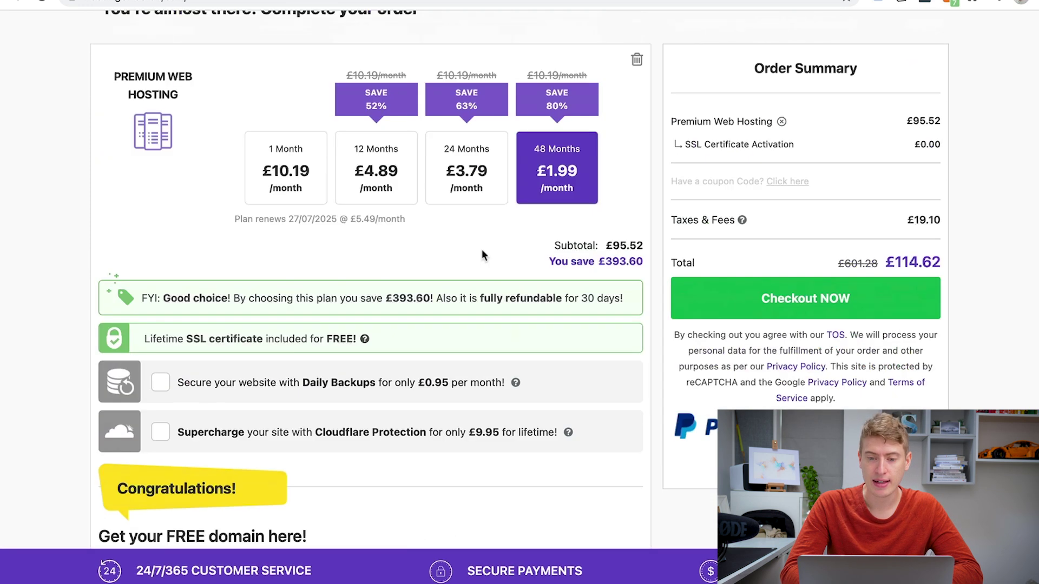
- Apply the coupon code SHIMMY to the Premium Web Hosting order and review the order summary
left_click(785, 182)
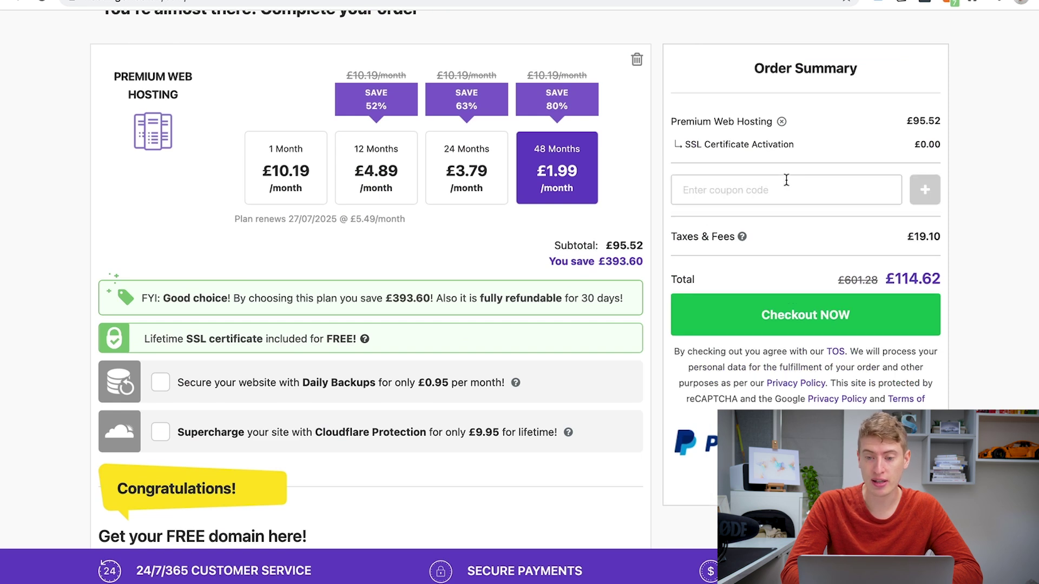
left_click(758, 195)
type("SHIMMY")
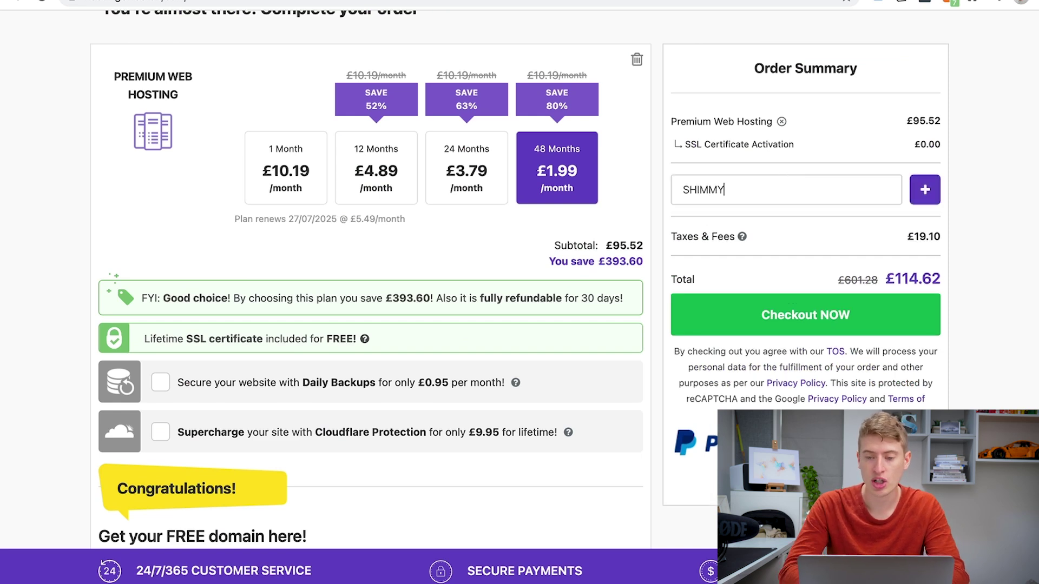
left_click(922, 193)
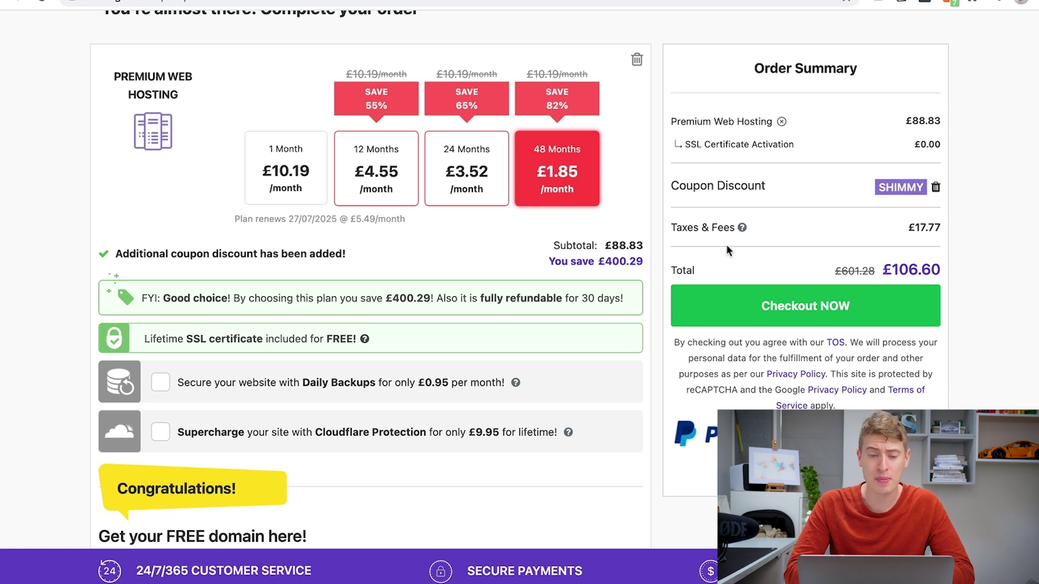
scroll(726, 244, "up", 1)
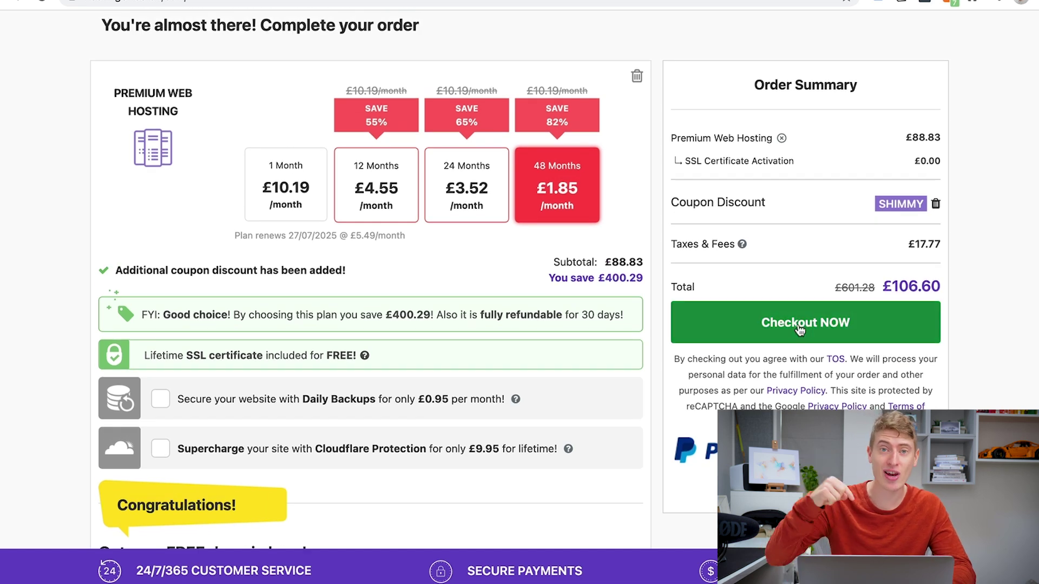
scroll(800, 330, "down", 5)
scroll(798, 329, "up", 6)
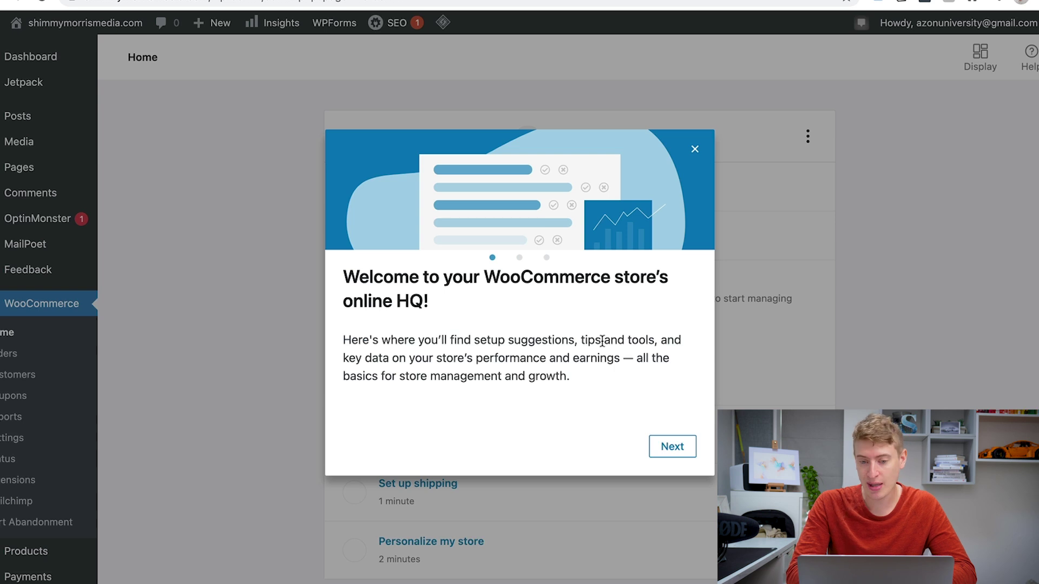
- Switch to the WooCommerce home page and go through its welcome introduction to the end
left_click(673, 456)
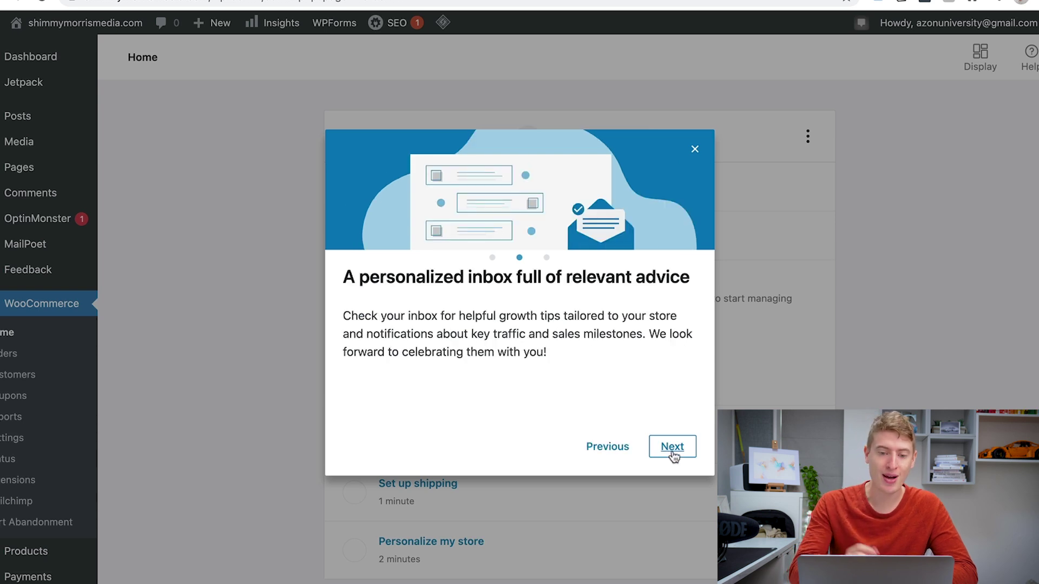
left_click(673, 456)
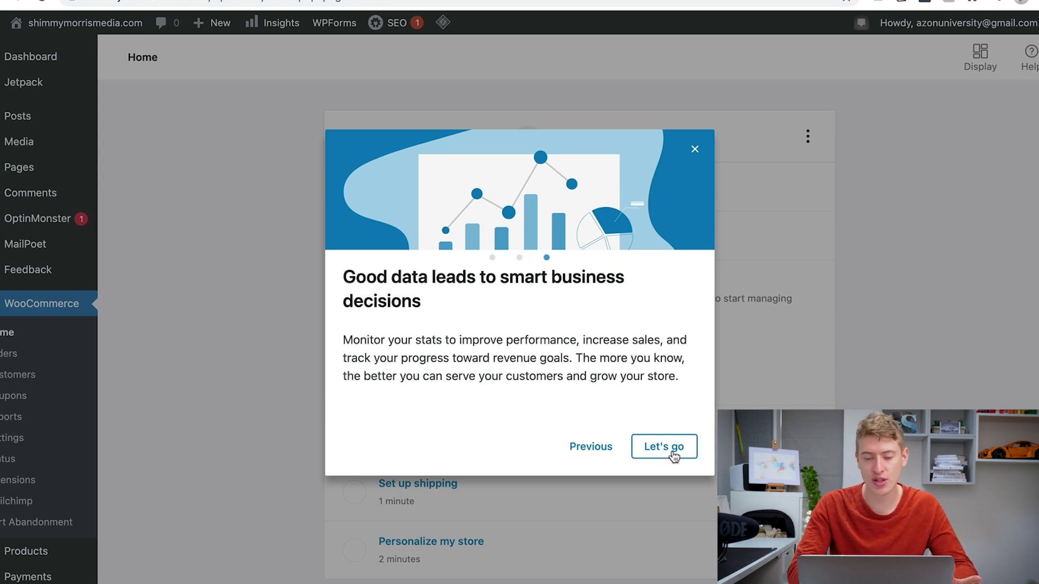
left_click(673, 454)
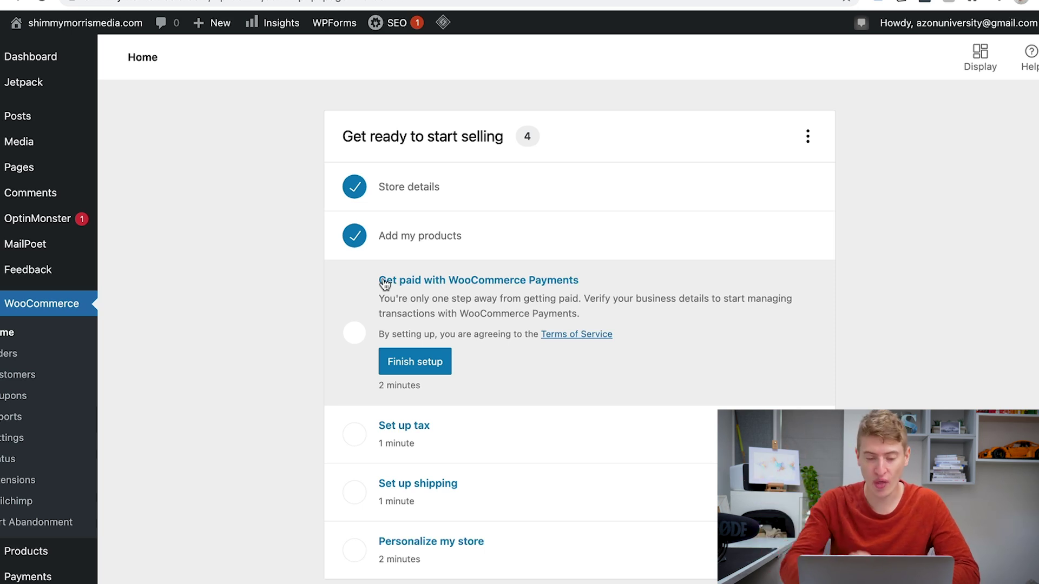
- Look at the tax rate setup task and return to the store setup checklist
mouse_move(410, 408)
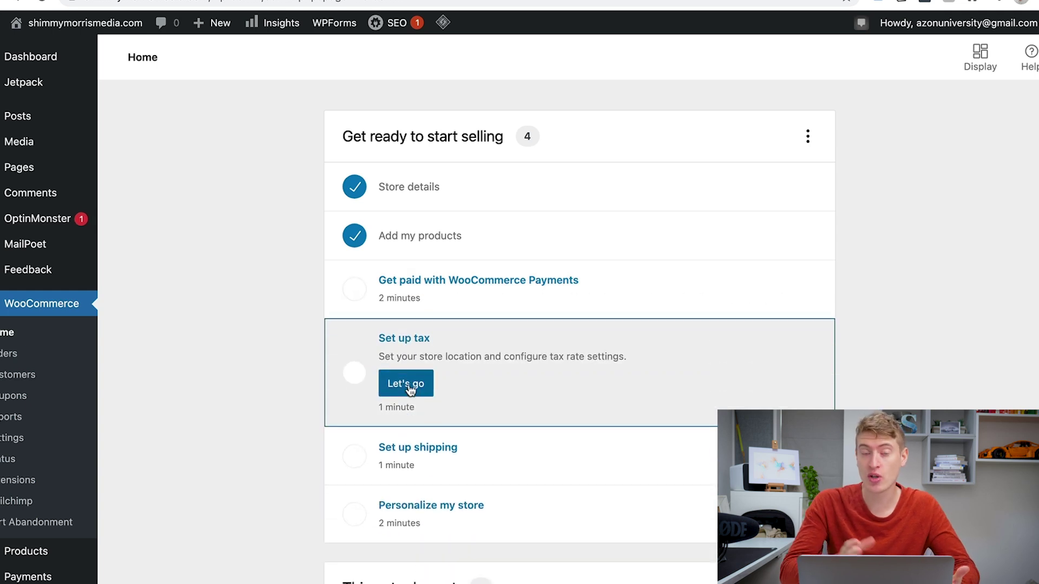
left_click(409, 387)
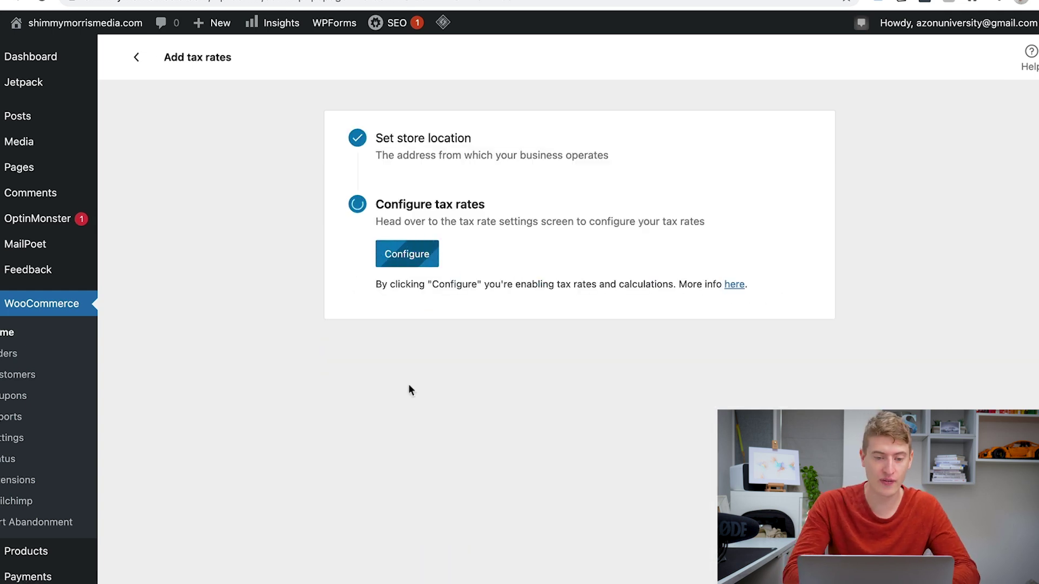
left_click(137, 58)
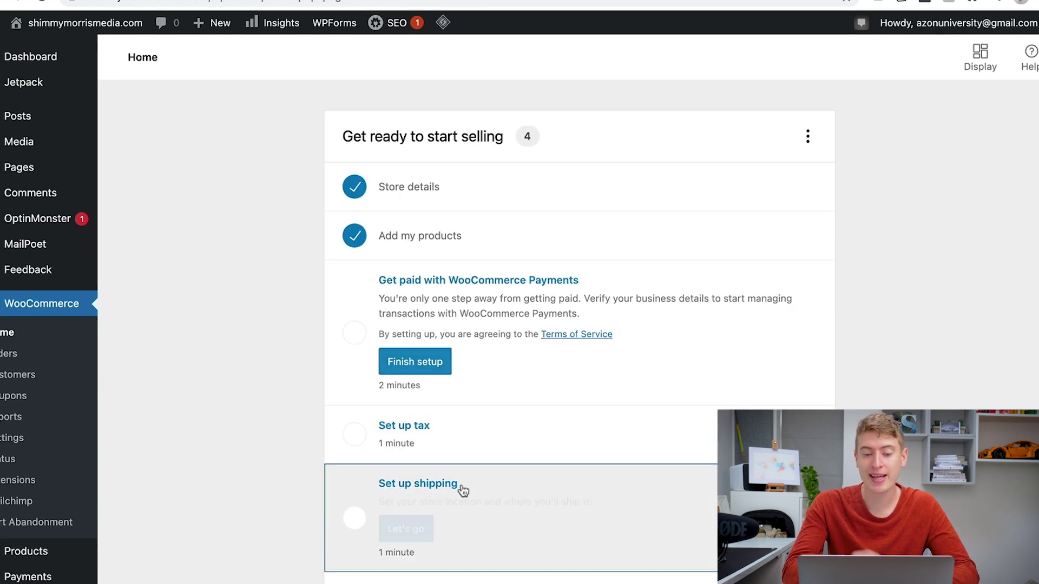
- Look at the shipping costs setup, including the UK rate and the Rest of the world option, and return to the setup checklist
left_click(405, 438)
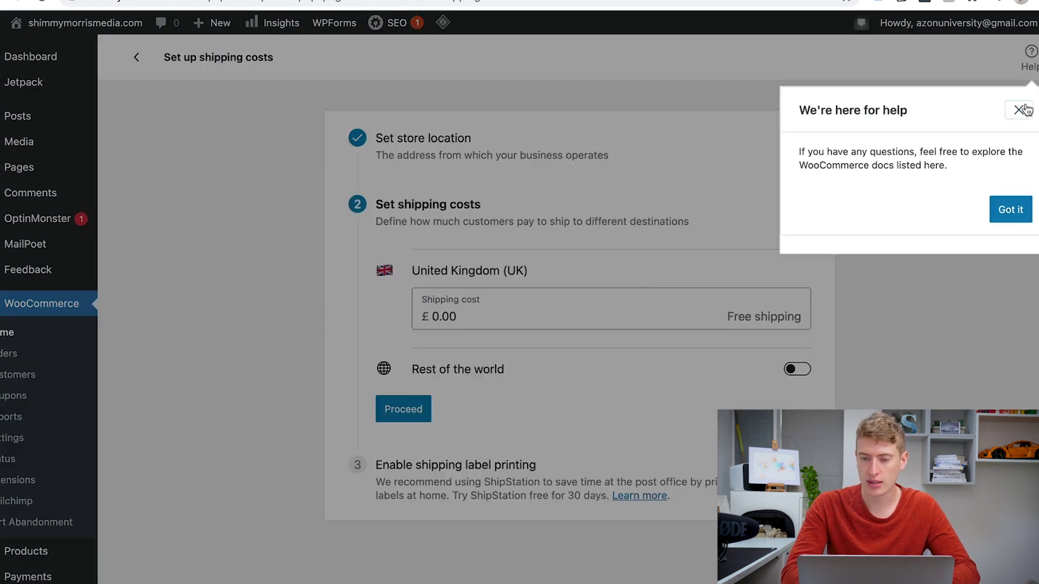
left_click(1019, 110)
left_click(591, 318)
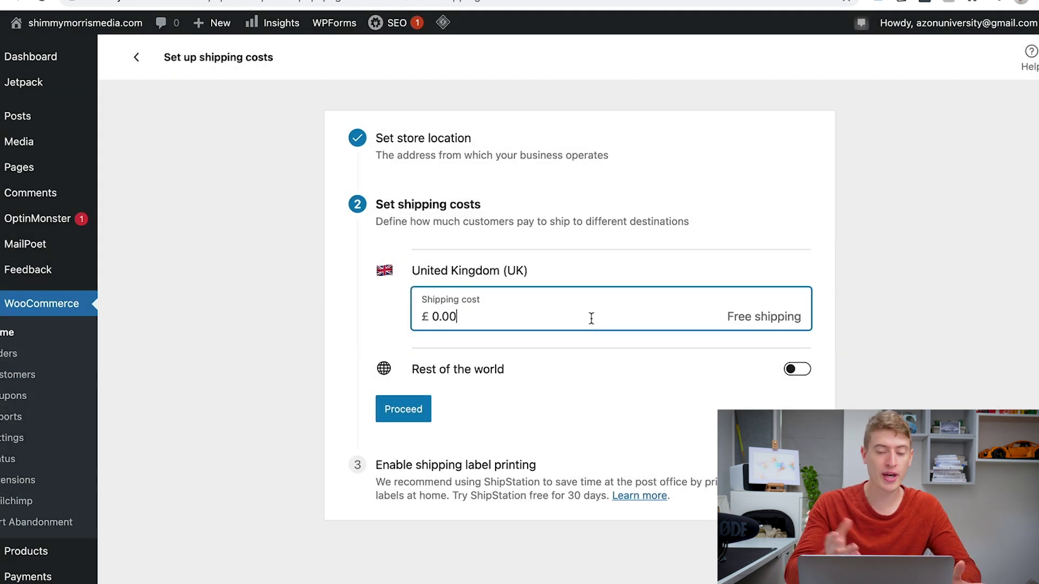
left_click(793, 370)
left_click(795, 370)
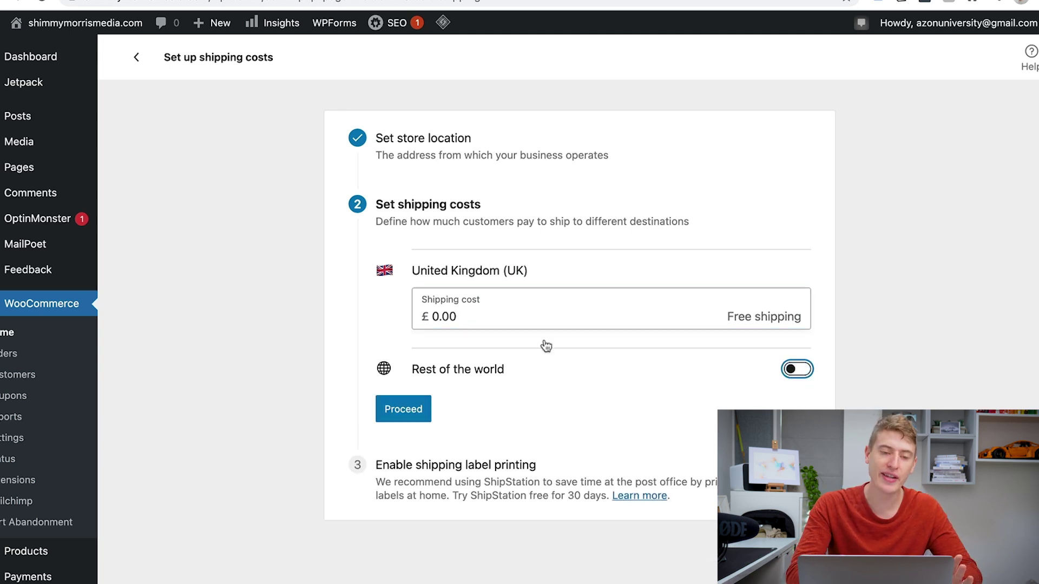
left_click(137, 58)
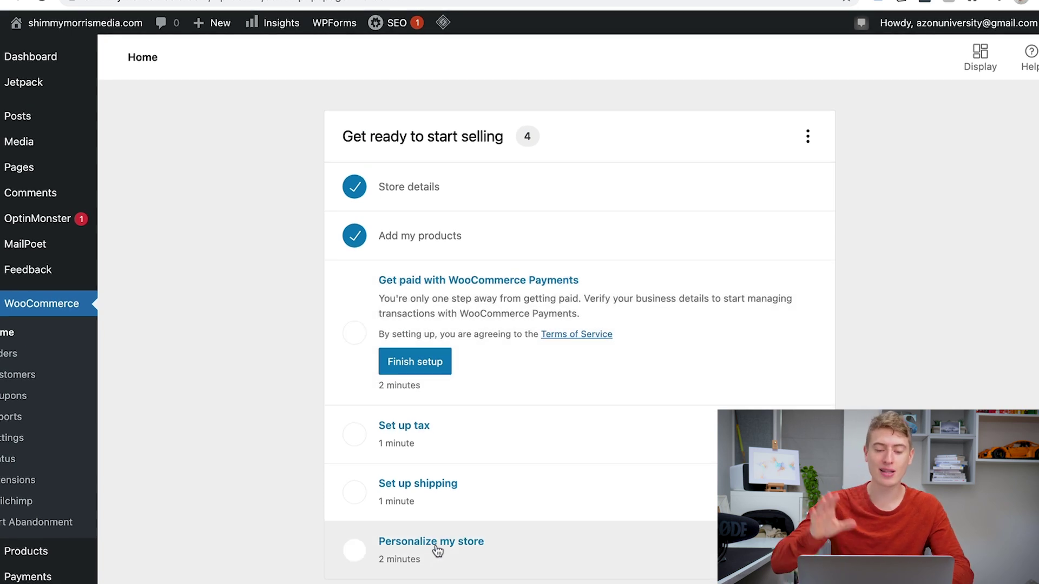
- Expand the Personalize my store task and review the remaining setup tasks and notices on the WooCommerce home page
left_click(437, 551)
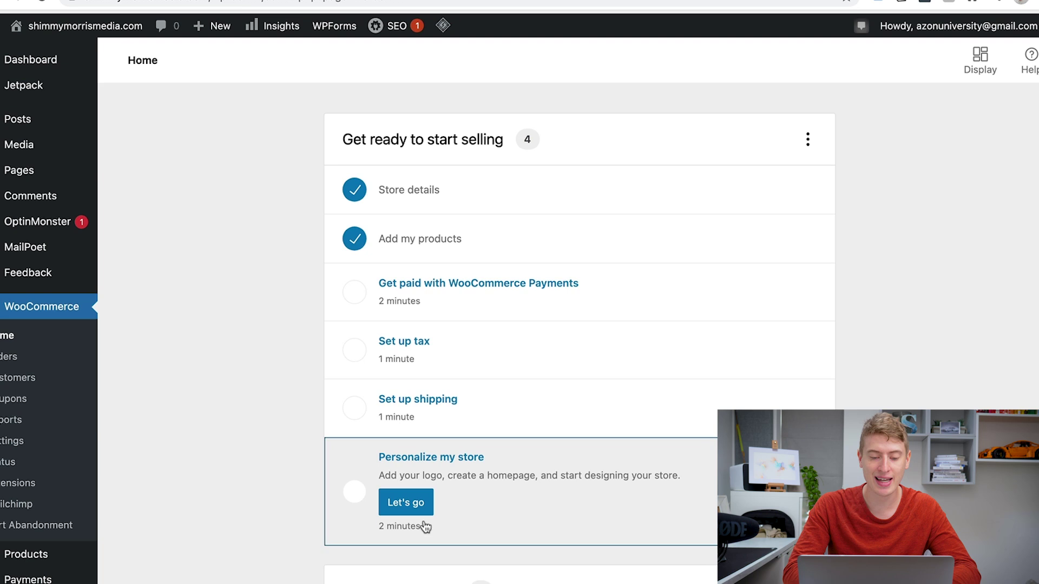
scroll(426, 526, "down", 5)
scroll(408, 384, "down", 1)
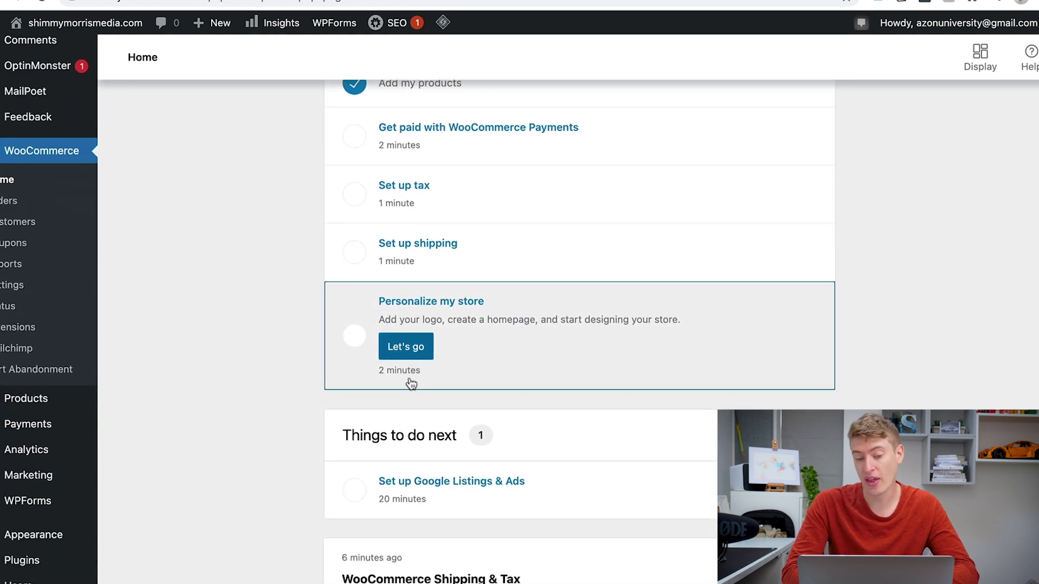
scroll(411, 383, "down", 4)
scroll(474, 381, "down", 2)
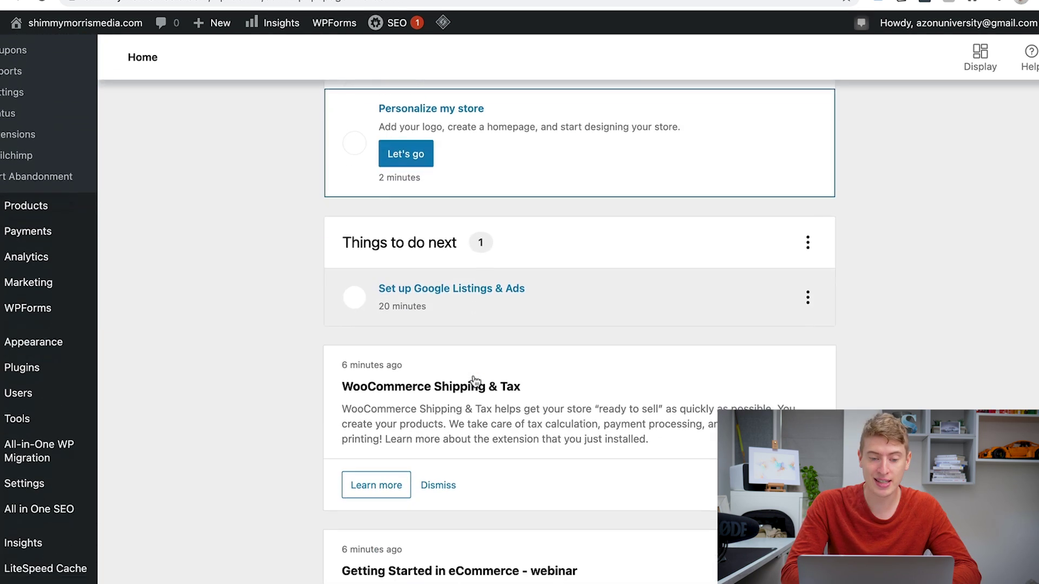
scroll(474, 380, "down", 8)
scroll(474, 375, "down", 4)
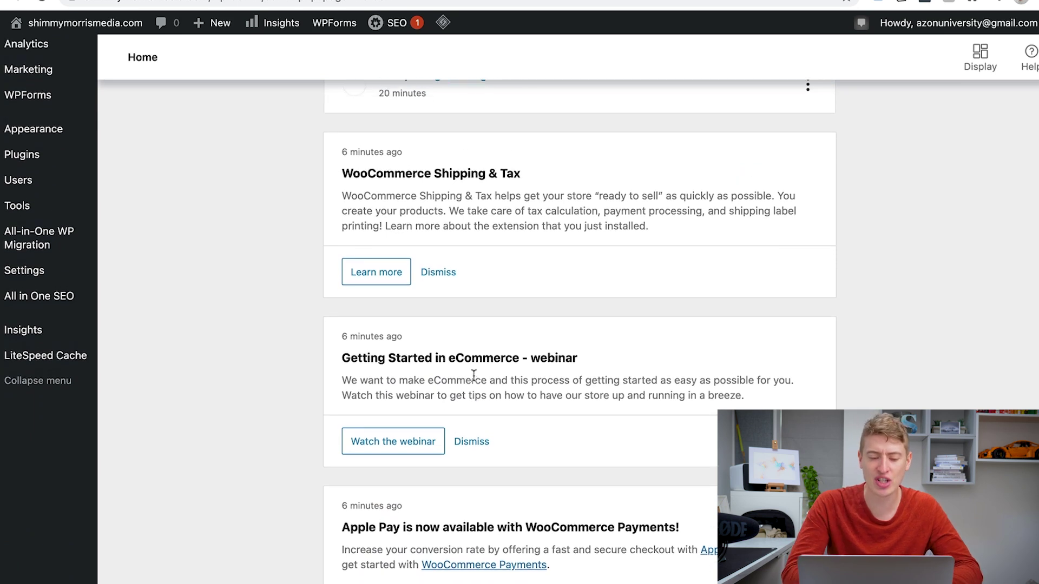
scroll(474, 378, "up", 18)
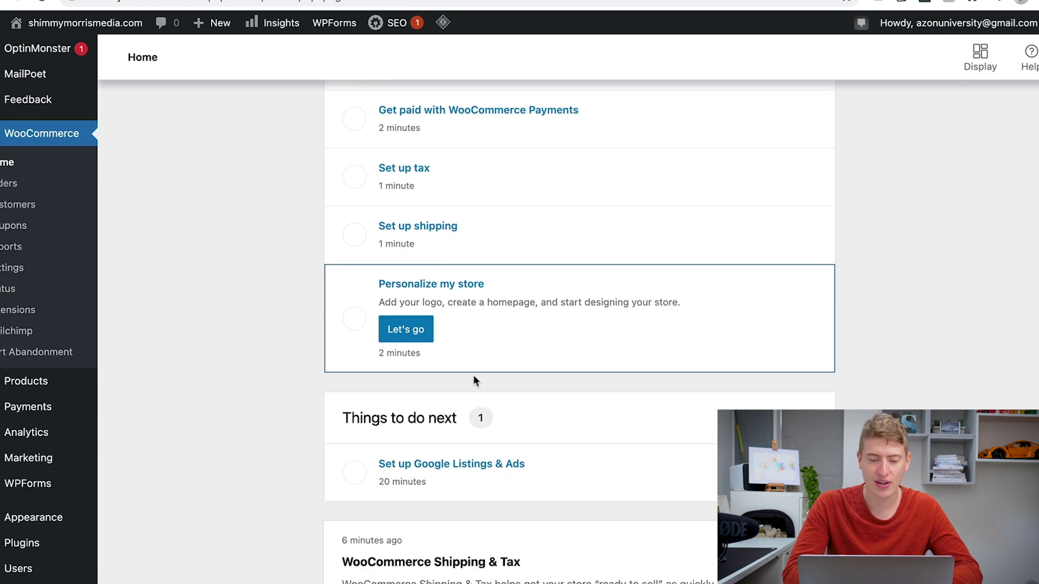
- Personalize the store by creating a custom homepage, skipping the logo upload and completing the task with the store notice left empty
left_click(420, 329)
left_click(424, 193)
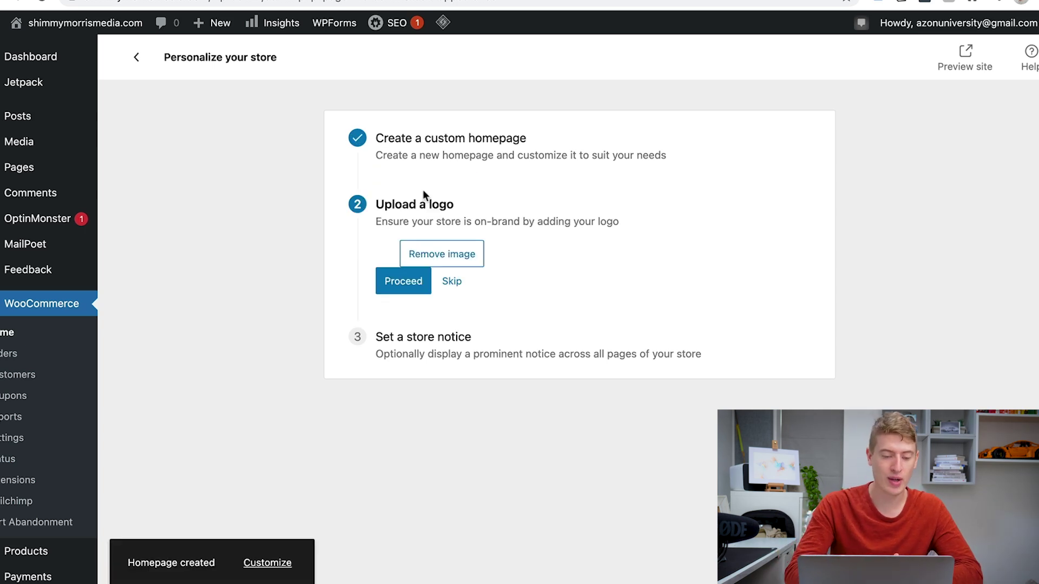
left_click(275, 571)
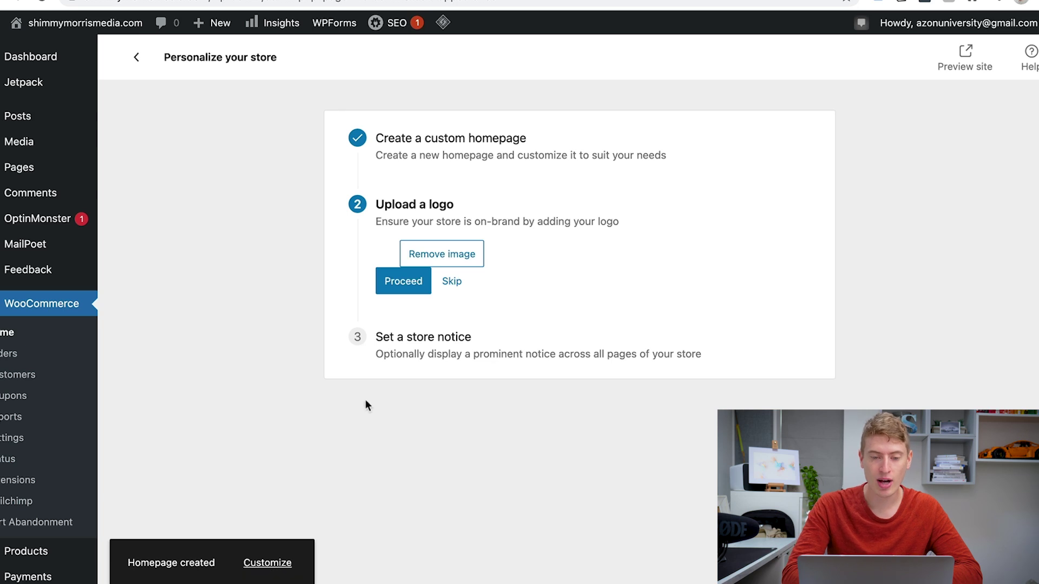
left_click(451, 281)
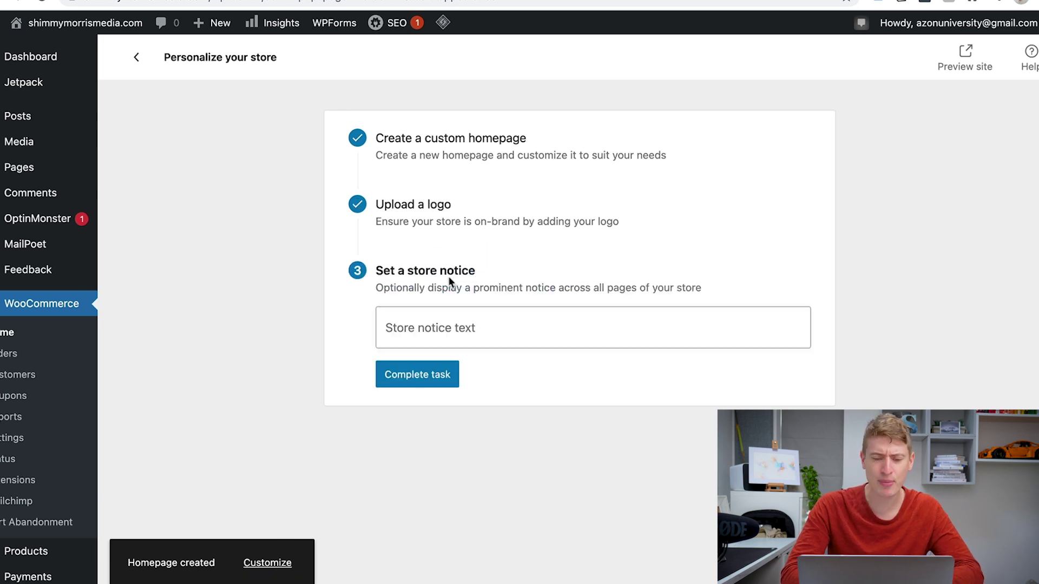
left_click(421, 330)
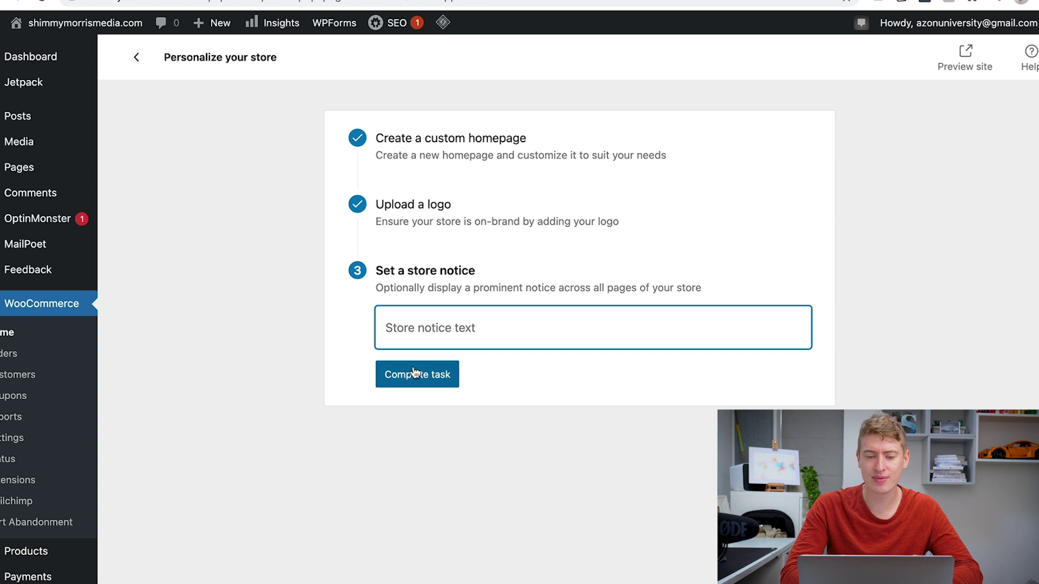
left_click(408, 389)
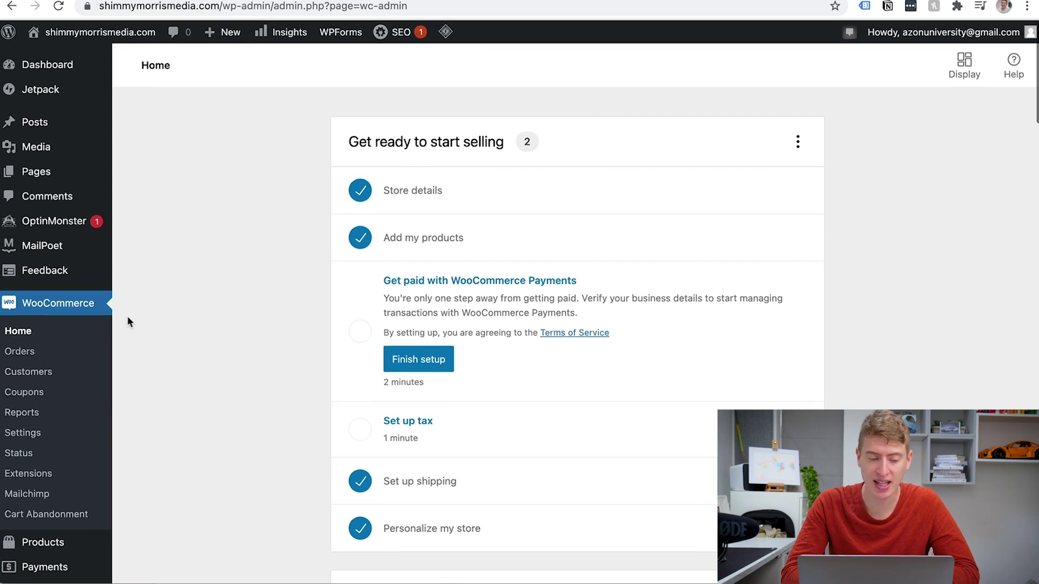
- Open the full product list and move all the sample products to the Trash
scroll(128, 316, "down", 3)
mouse_move(33, 523)
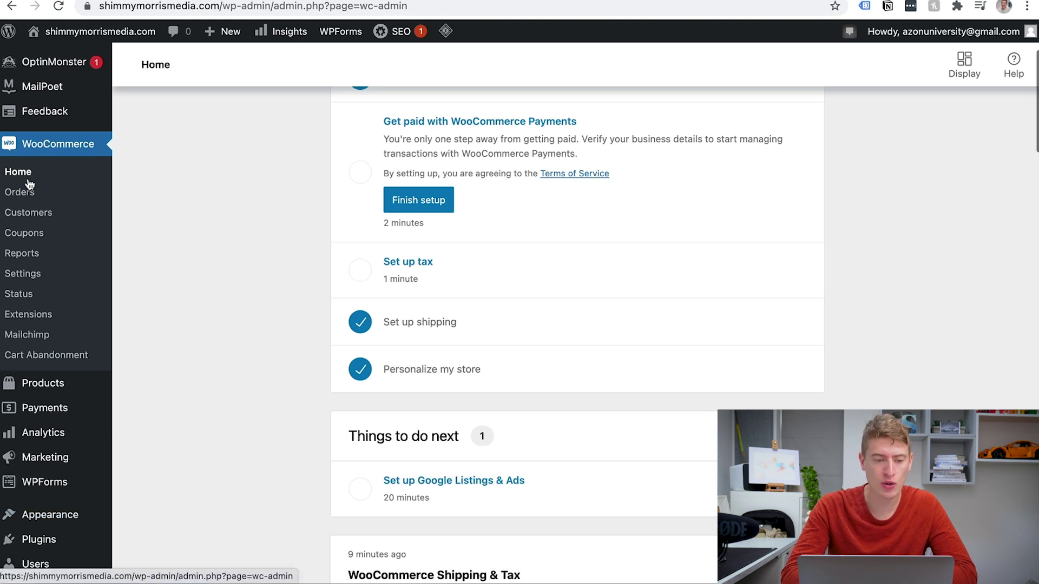
mouse_move(33, 389)
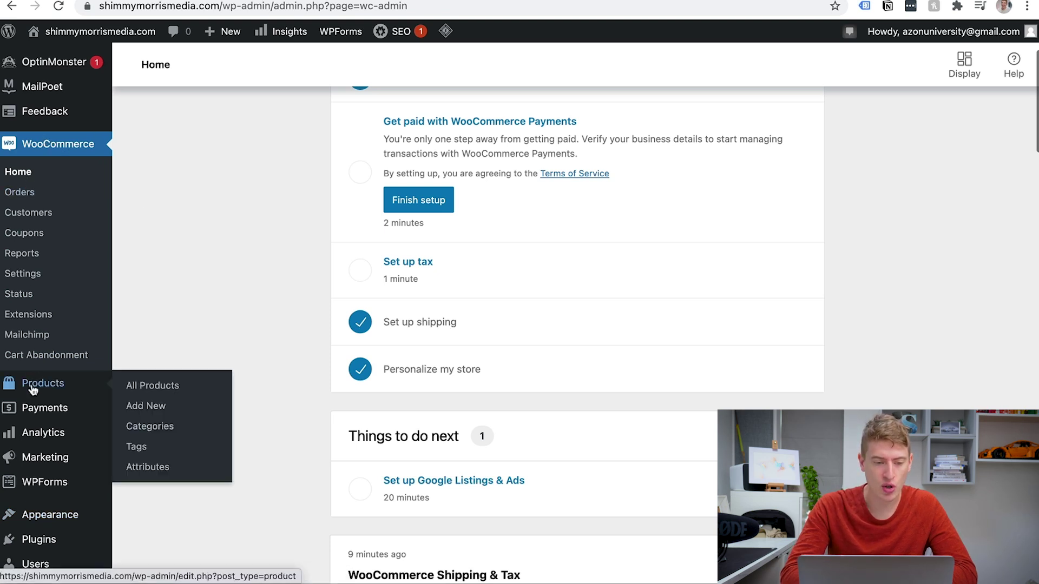
left_click(162, 389)
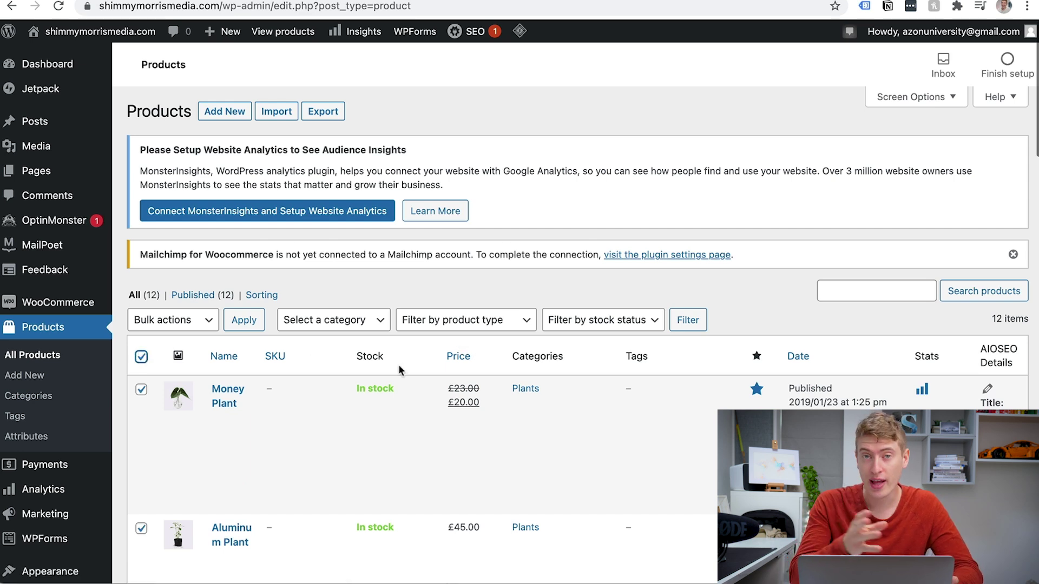
left_click(209, 321)
left_click(191, 359)
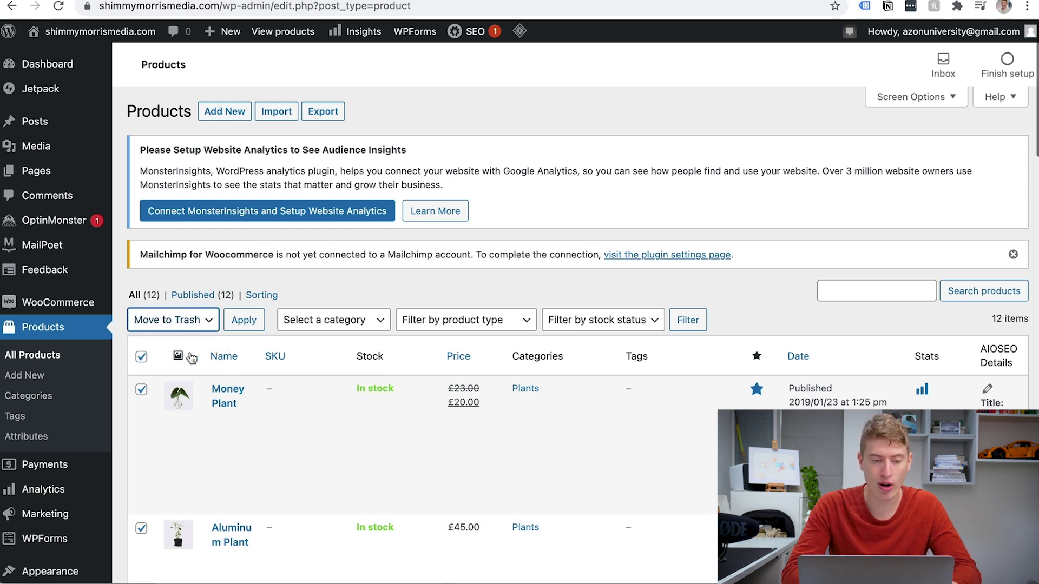
left_click(242, 322)
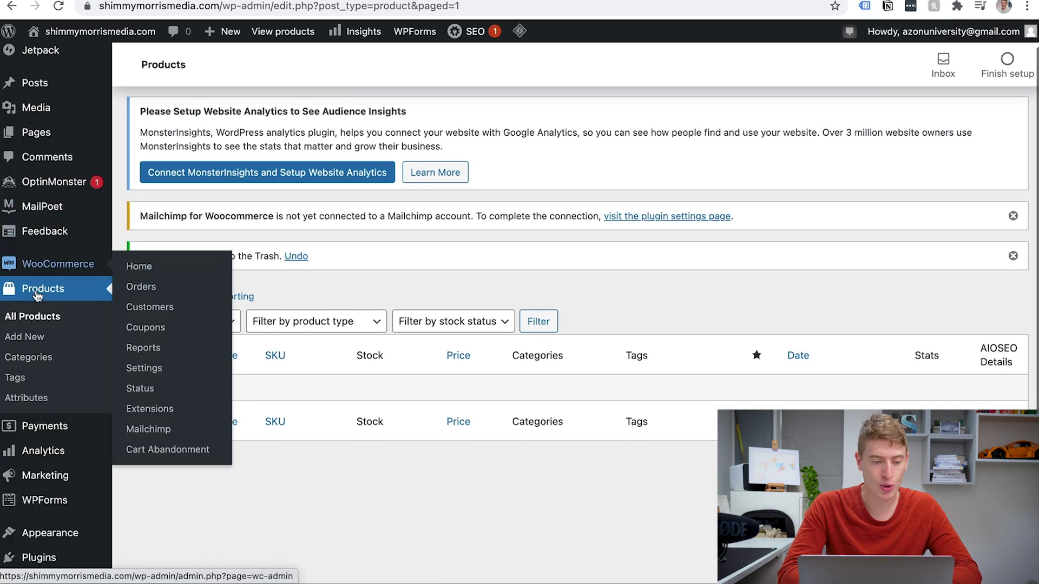
- Open the installed plugins list and dismiss the Jetpack site-type assistant
scroll(33, 298, "down", 5)
left_click(40, 361)
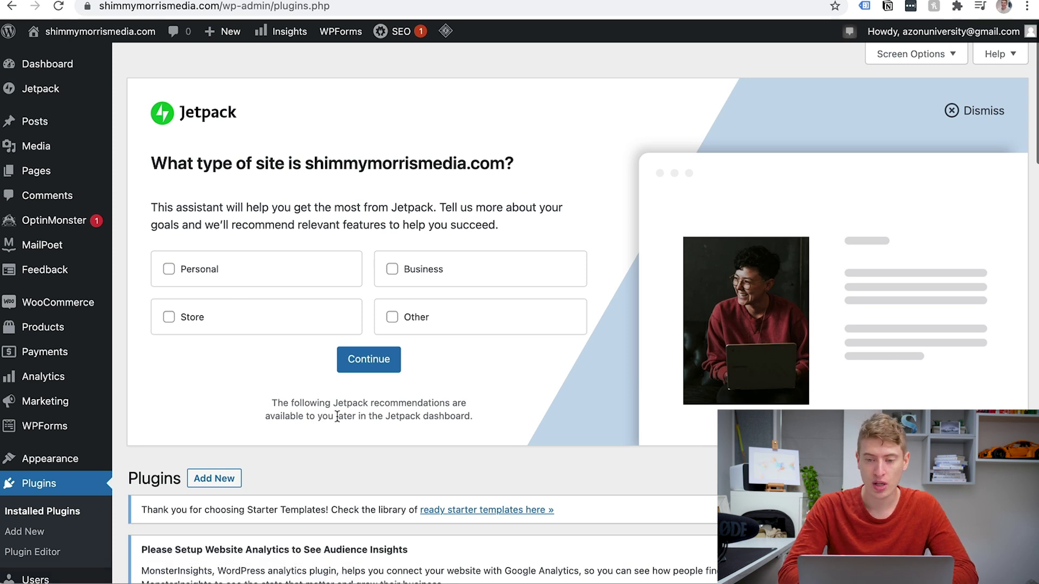
scroll(341, 379, "down", 1)
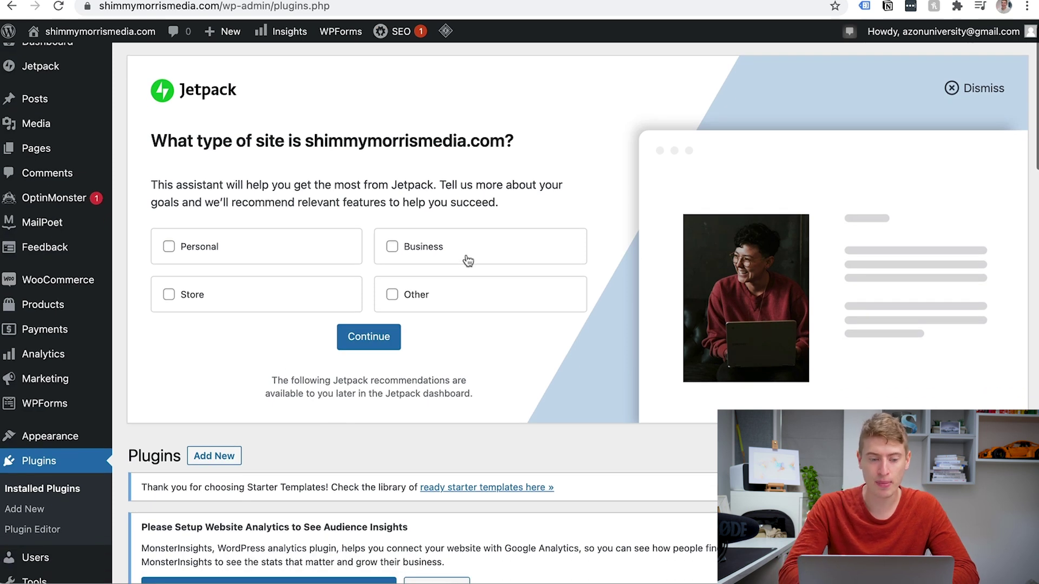
scroll(468, 261, "down", 5)
scroll(467, 259, "up", 3)
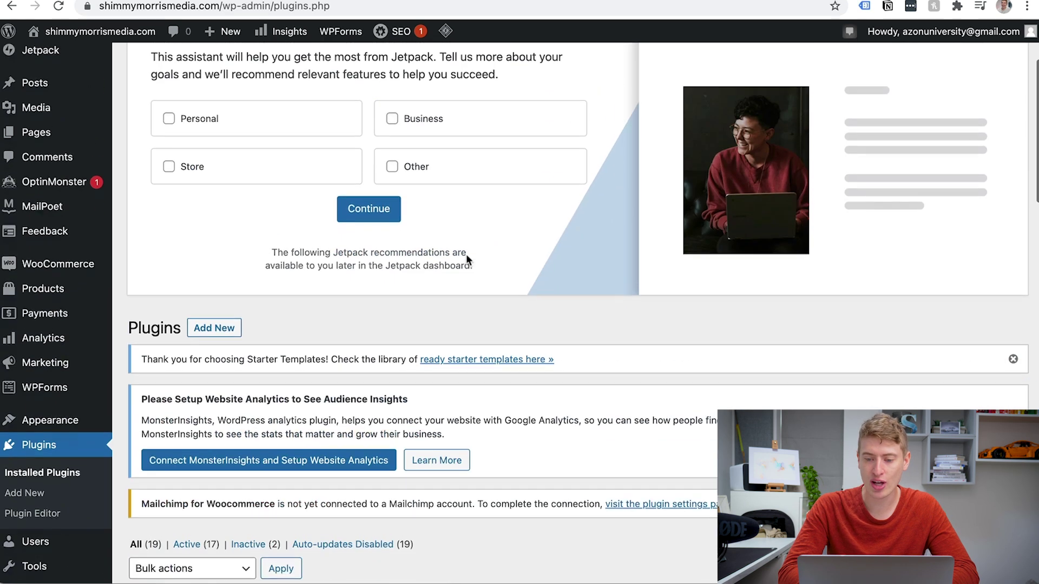
scroll(466, 254, "up", 3)
left_click(952, 108)
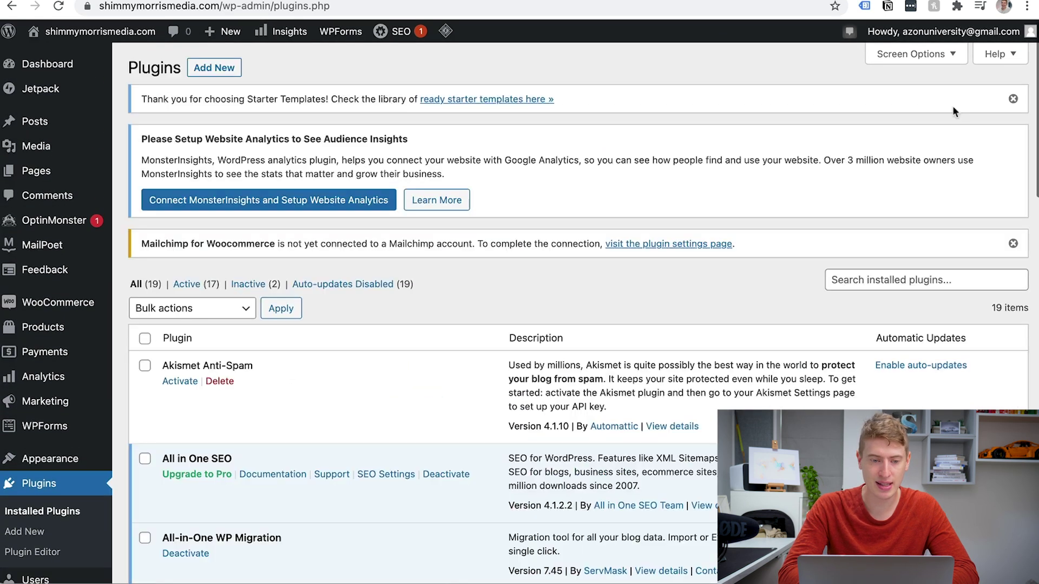
- Search the available plugins for "printful" and install Printful Integration for WooCommerce
left_click(221, 69)
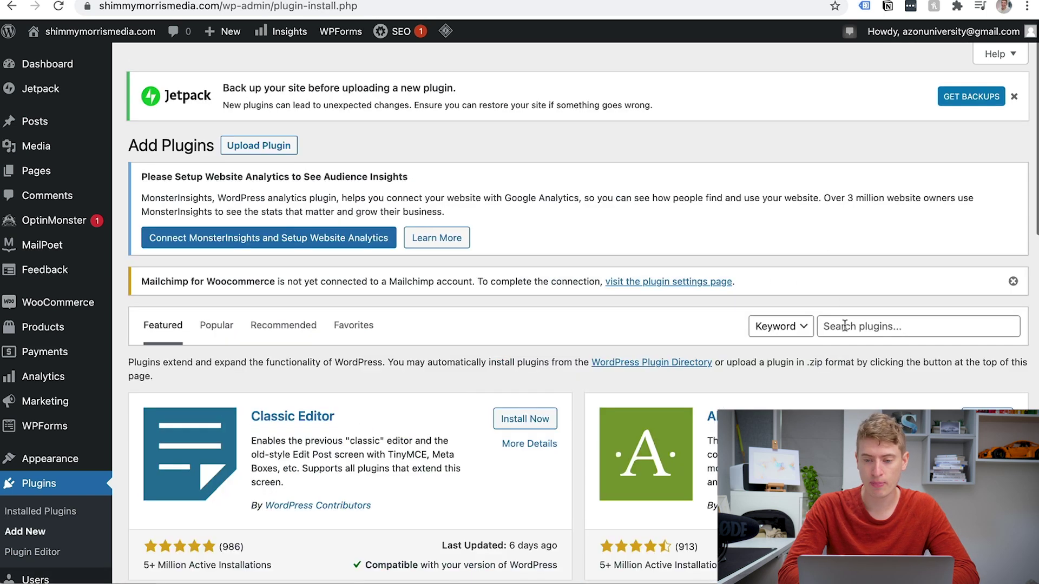
left_click(845, 326)
type("printful")
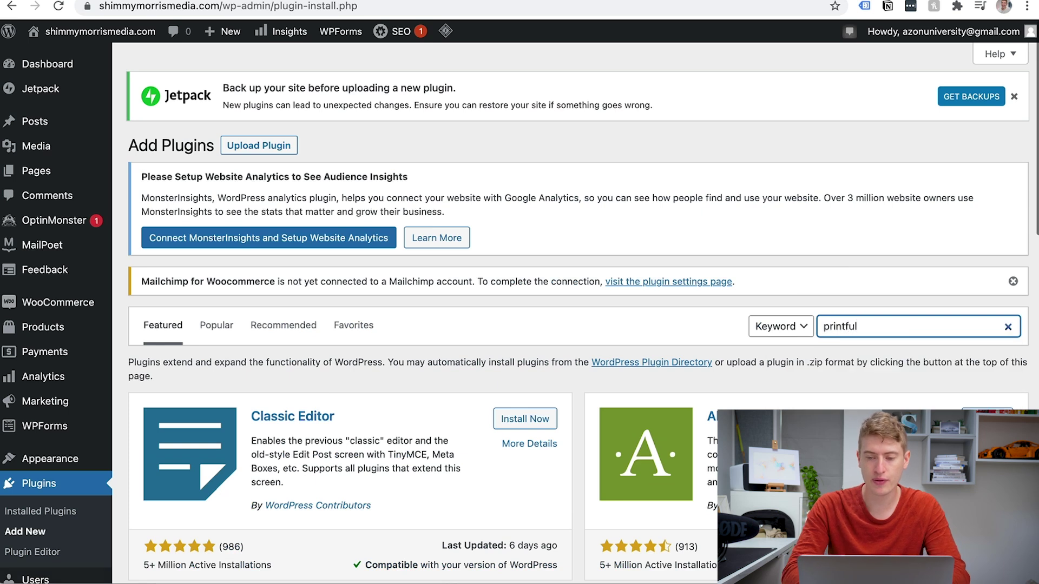
scroll(271, 366, "down", 1)
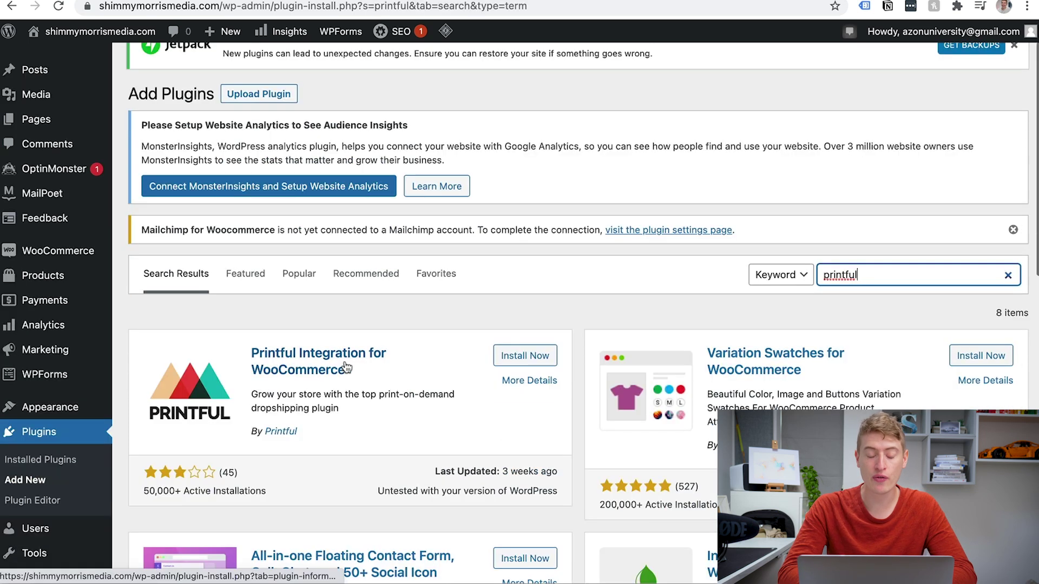
left_click(523, 357)
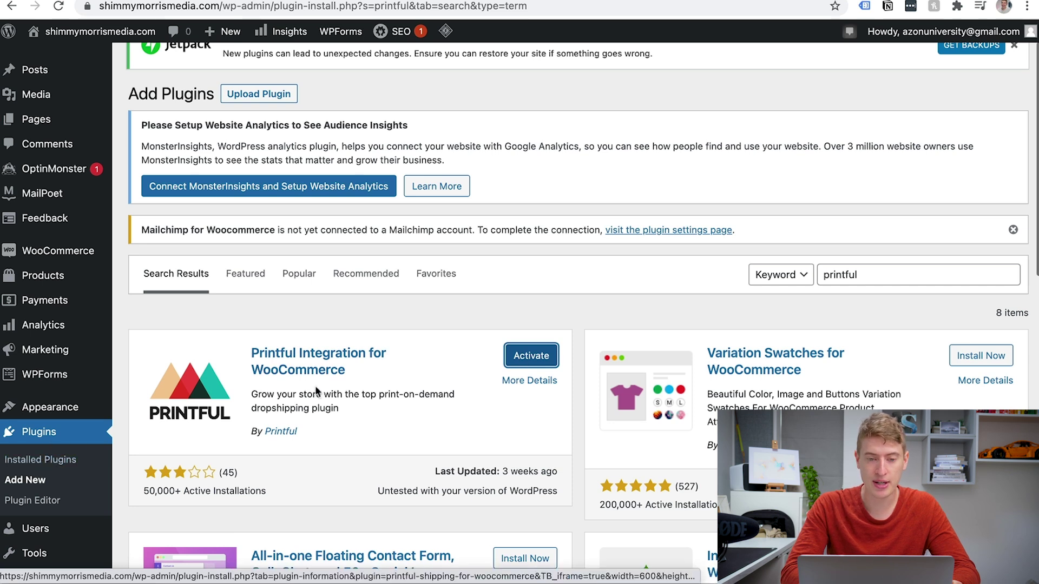
- Return to the installed plugins list and activate Printful Integration for WooCommerce
left_click(37, 464)
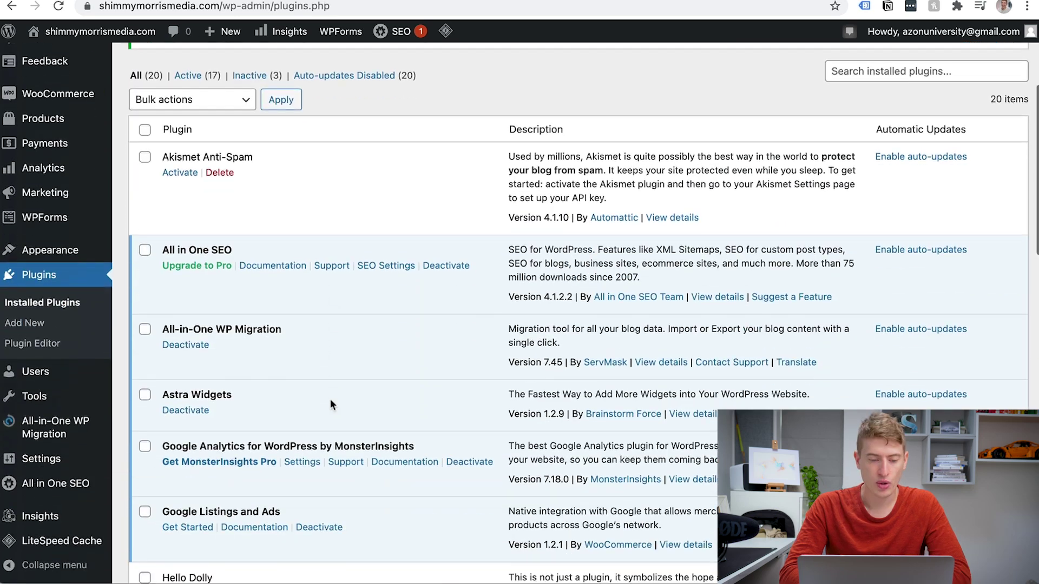
scroll(330, 398, "down", 5)
scroll(331, 403, "down", 9)
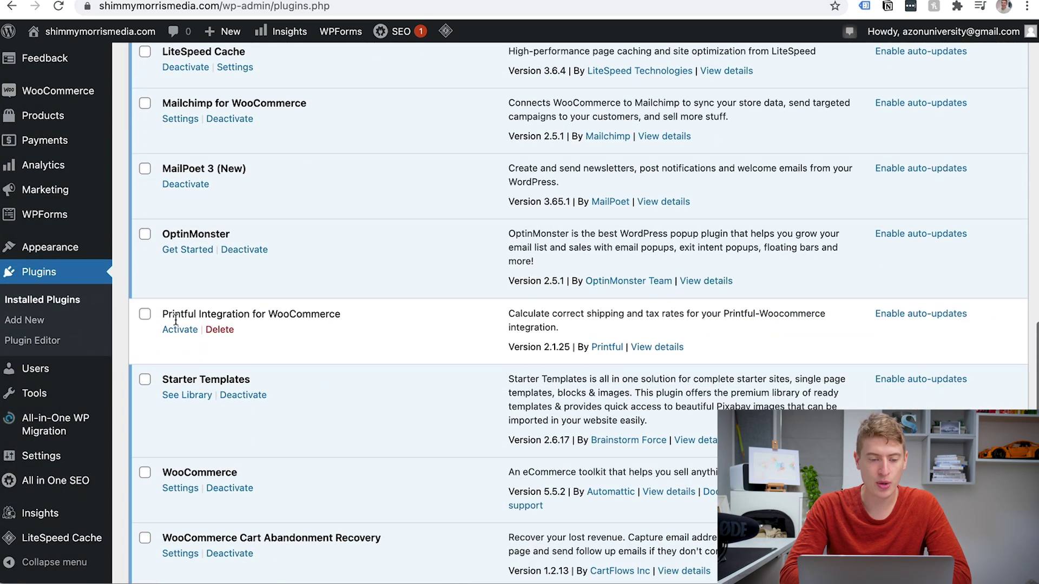
left_click(176, 335)
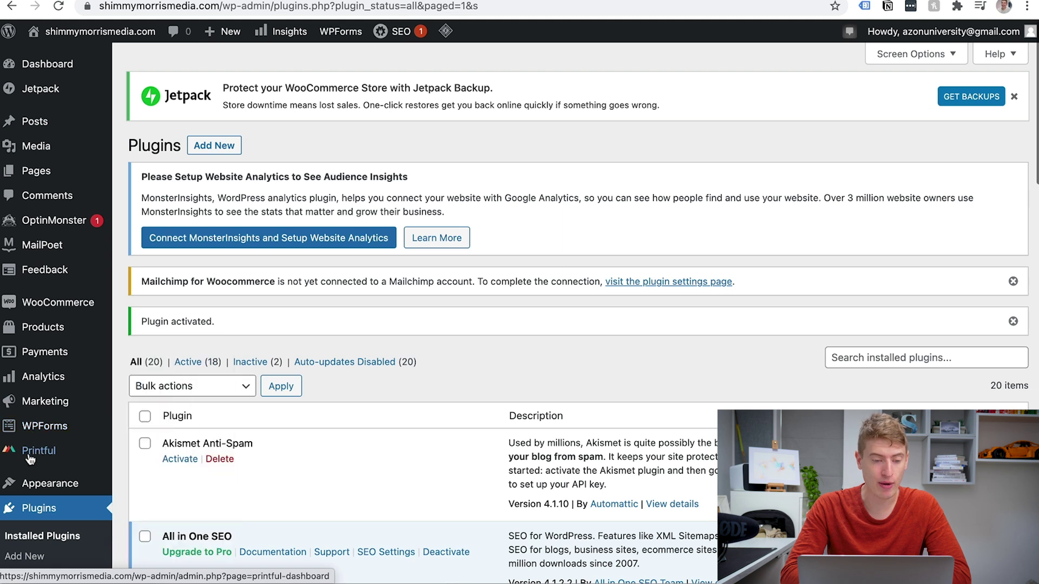
- Open the Printful connection page and follow its link to the permalink settings
left_click(33, 452)
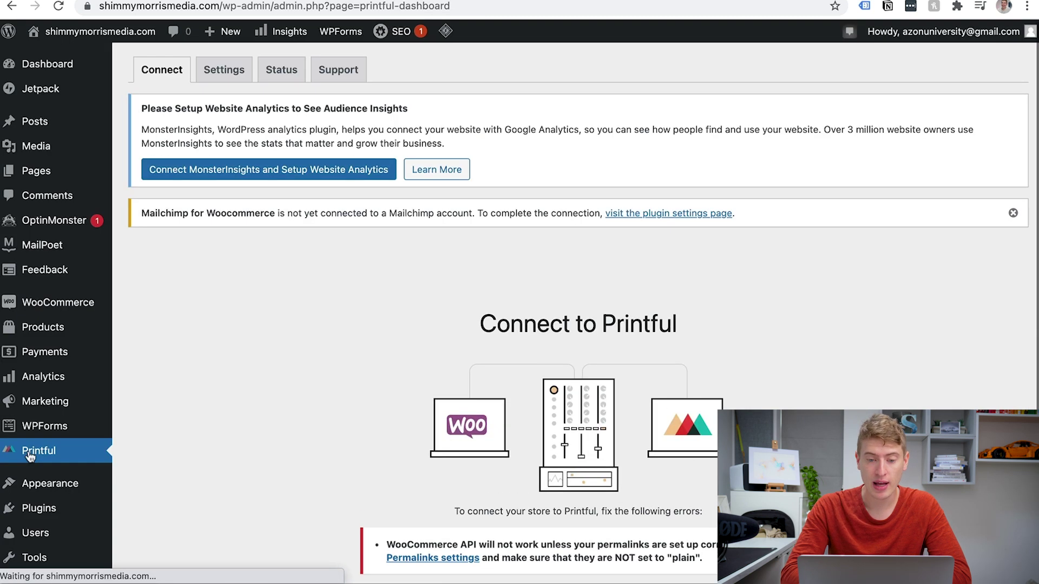
scroll(465, 449, "down", 2)
scroll(466, 449, "down", 2)
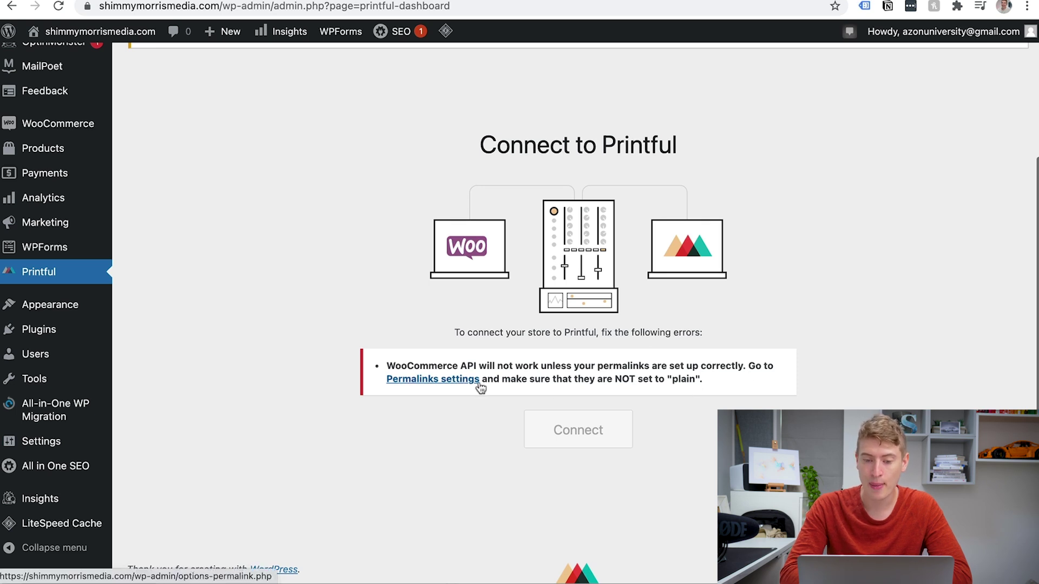
left_click(435, 380)
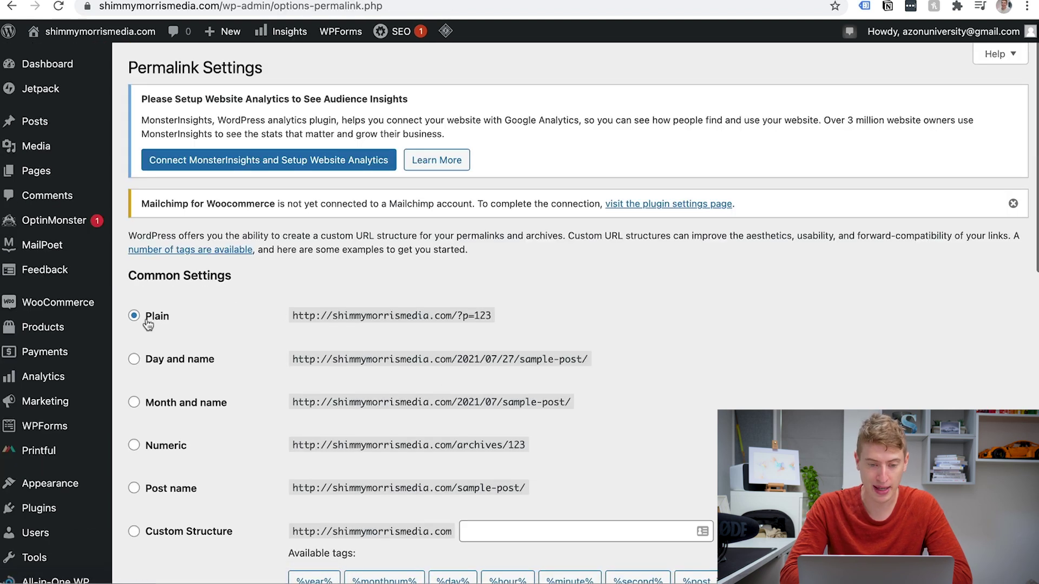
- Set the common permalink structure to Post name and save the changes
scroll(145, 324, "down", 4)
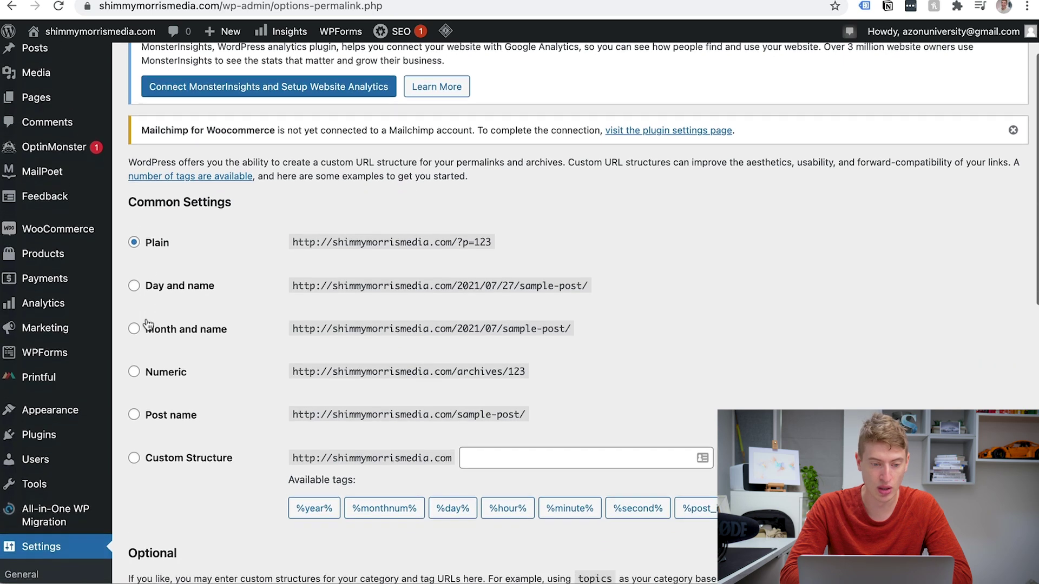
left_click(134, 390)
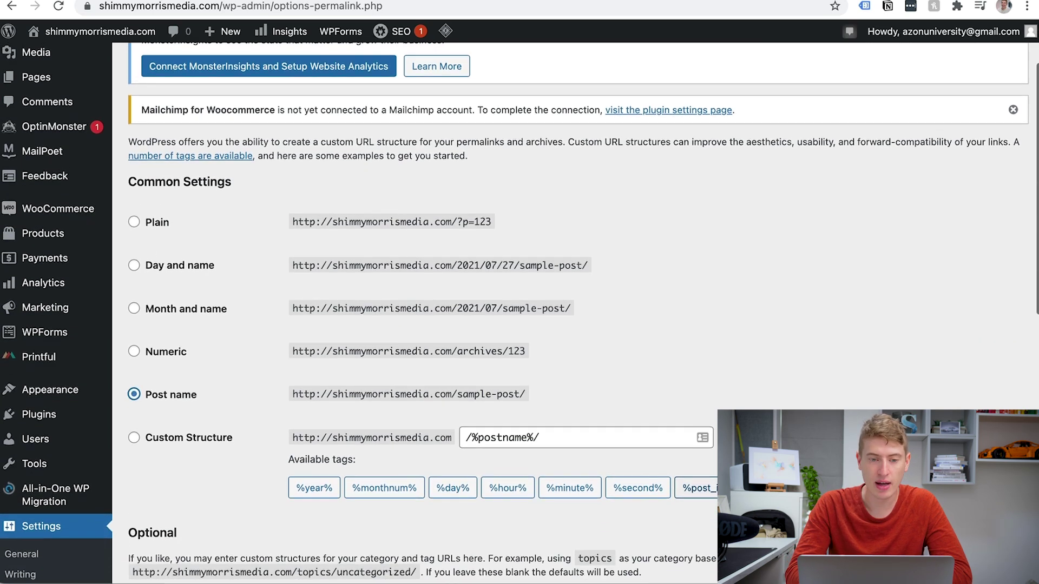
scroll(660, 469, "up", 2)
scroll(660, 469, "down", 4)
scroll(209, 478, "down", 10)
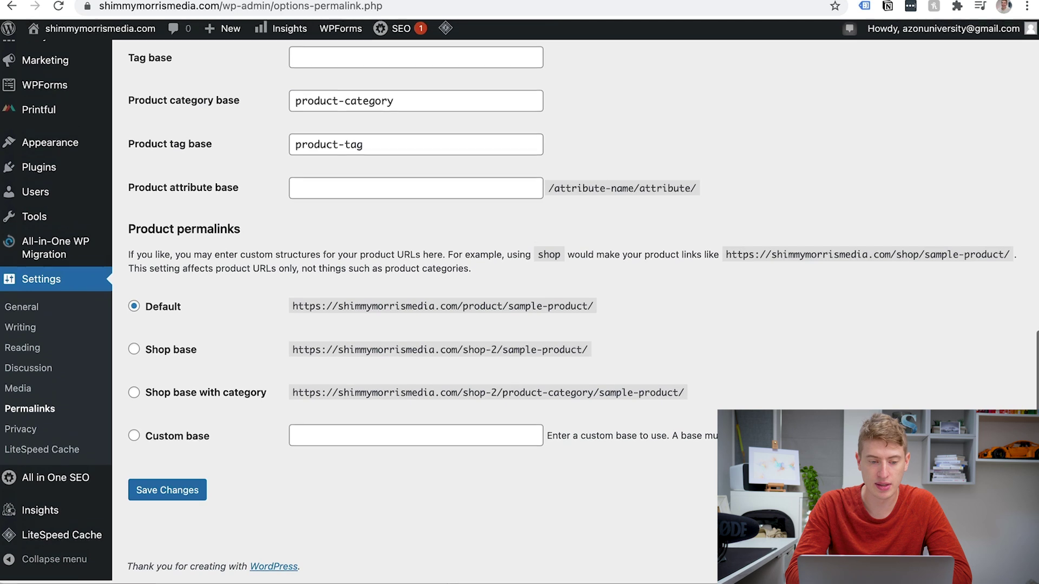
left_click(173, 492)
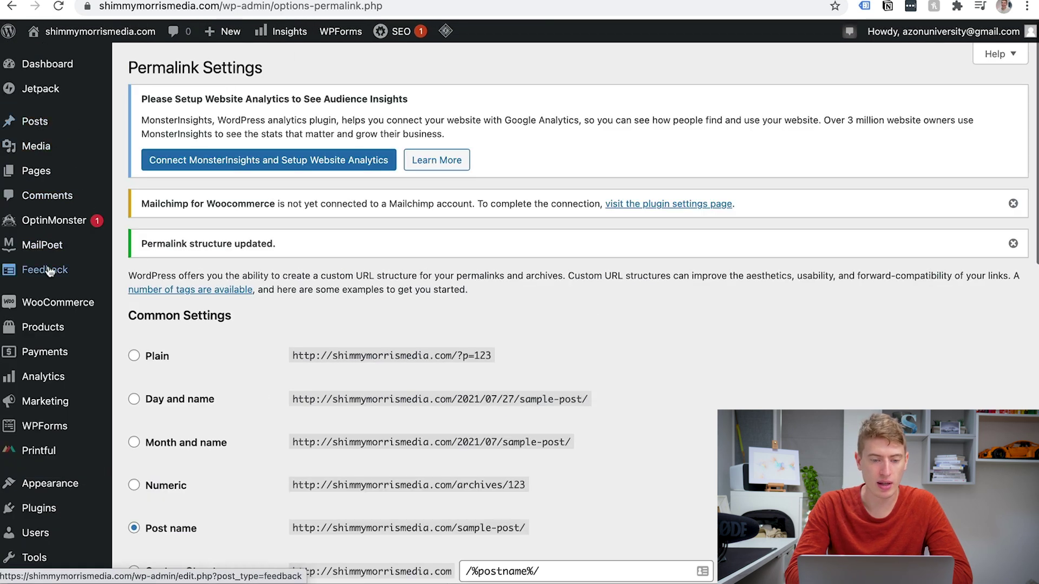
- Connect the store from the Printful plugin page, approving Printful's read/write access and continuing with the existing Printful account
mouse_move(43, 325)
left_click(35, 457)
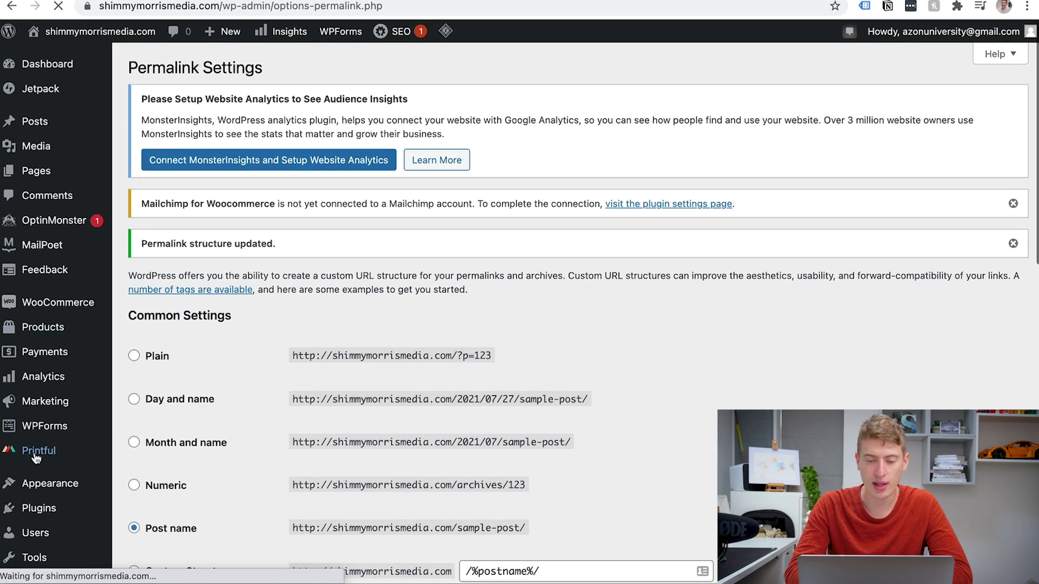
scroll(391, 465, "down", 5)
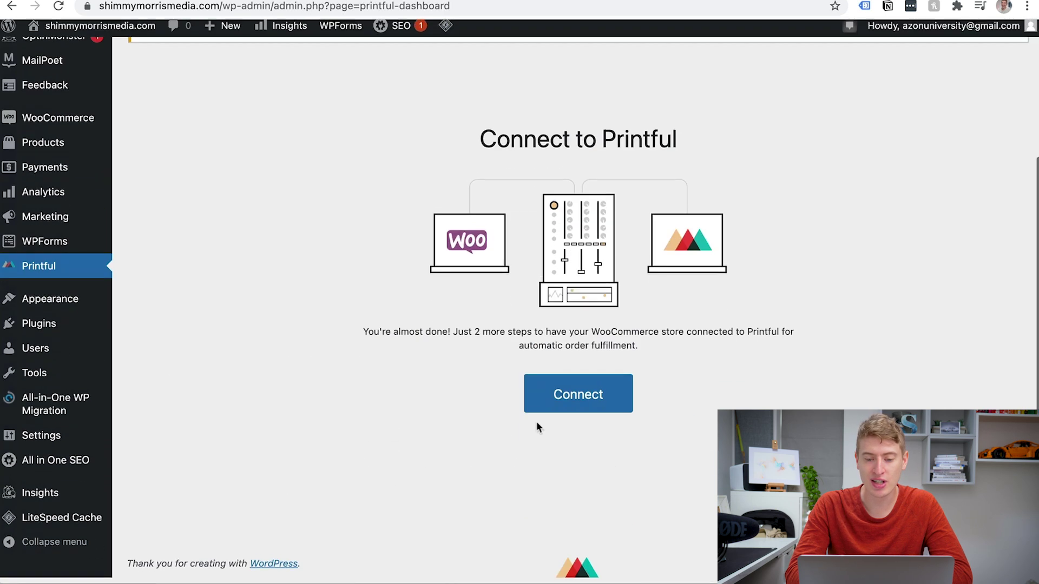
left_click(570, 390)
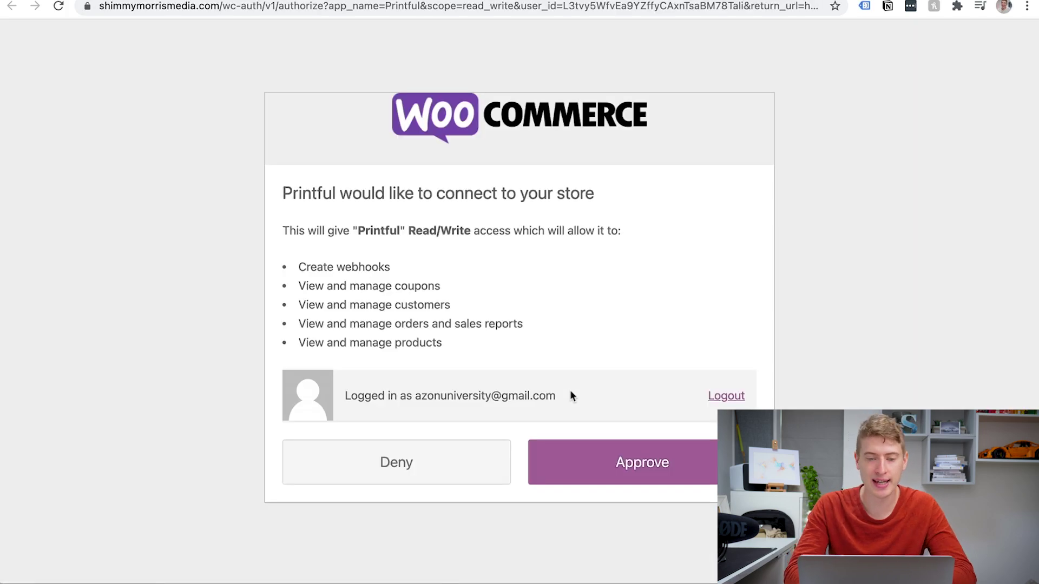
left_click(657, 472)
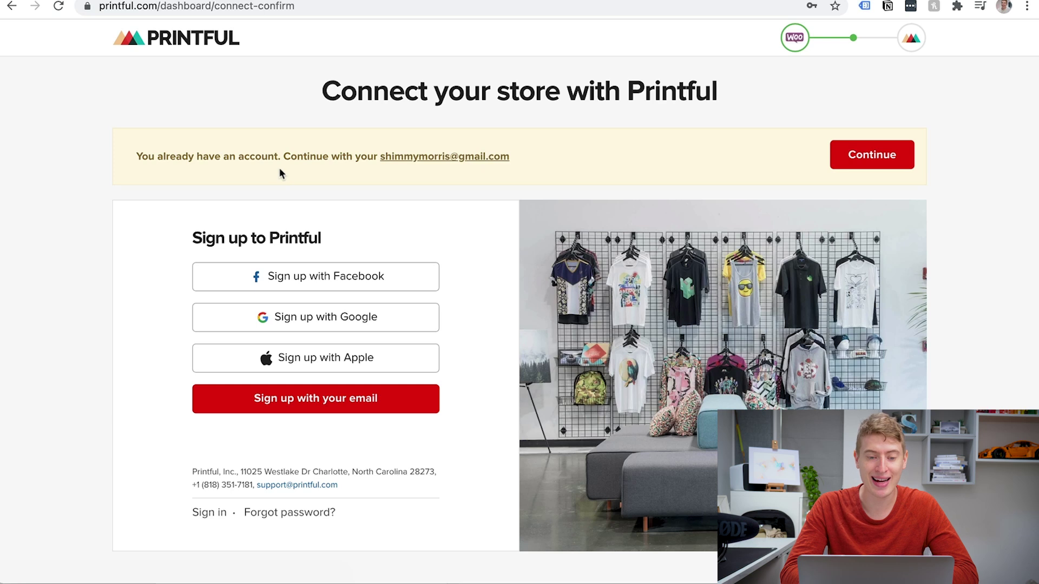
left_click(847, 163)
left_click(534, 165)
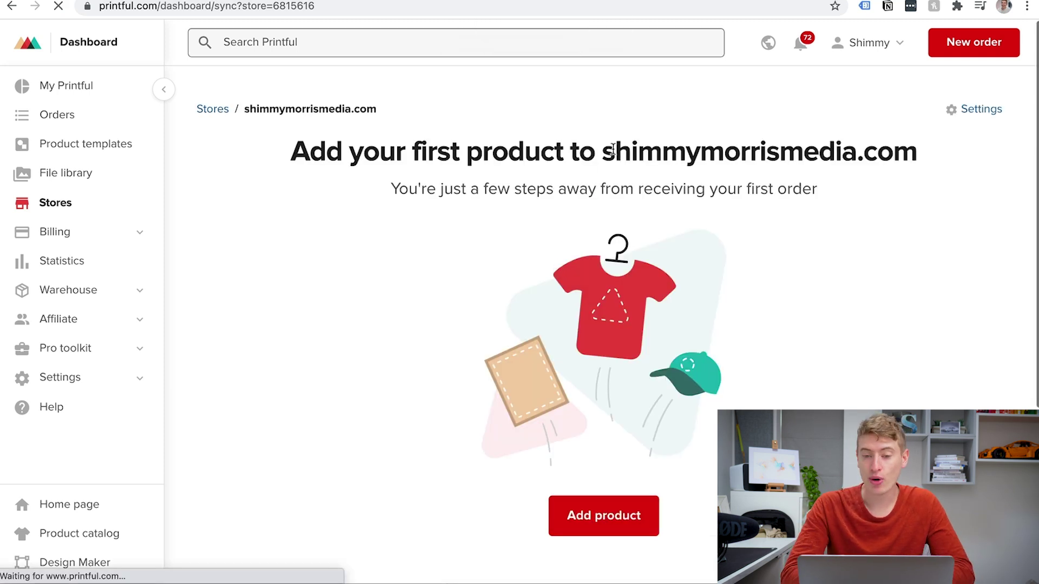
- Look over the new store's page in Printful, and the order statistics and quick links on the plugin's WordPress dashboard
scroll(623, 308, "down", 5)
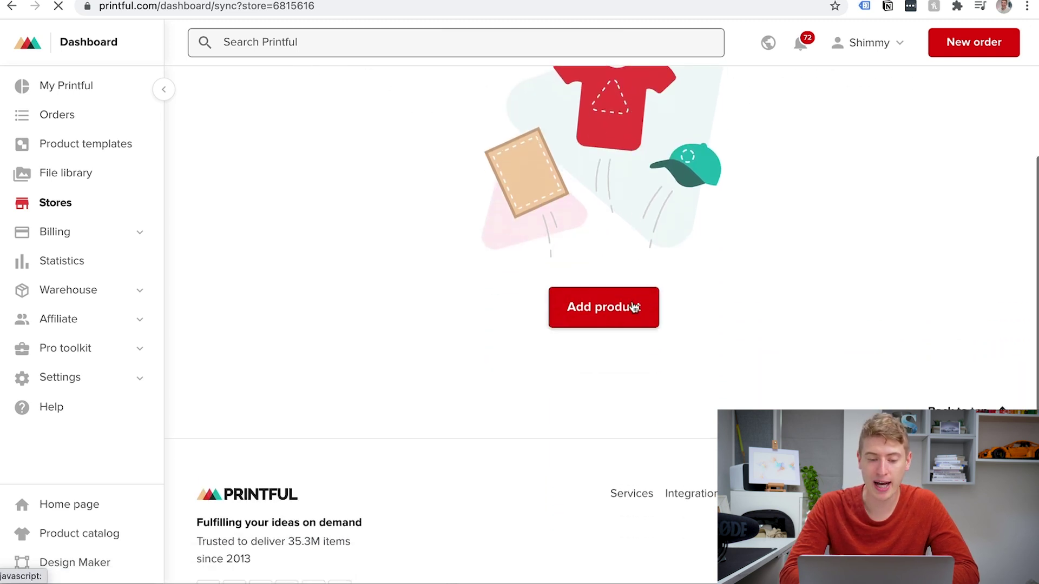
scroll(623, 326, "up", 3)
scroll(624, 332, "up", 3)
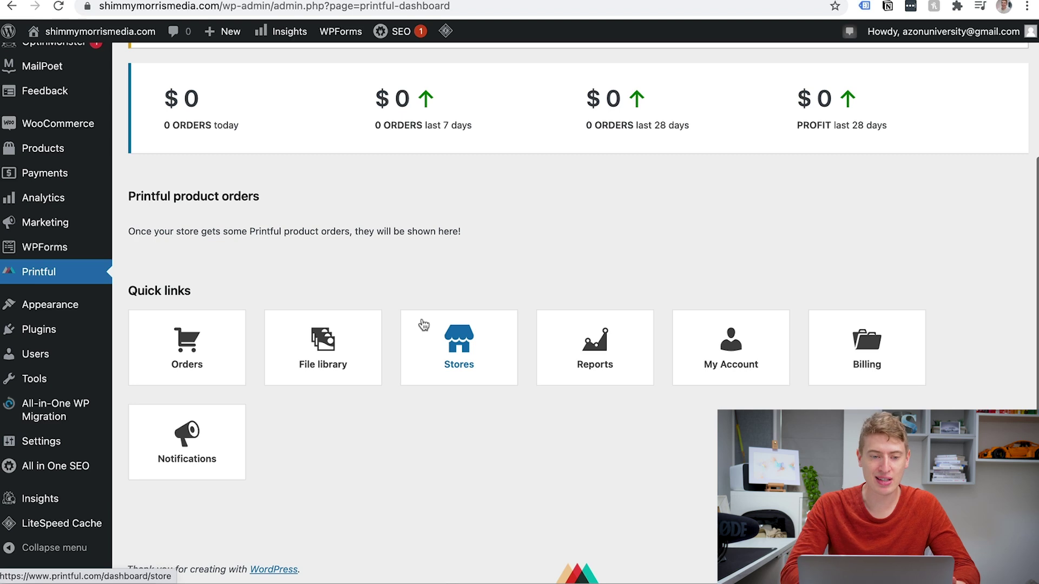
scroll(424, 325, "up", 4)
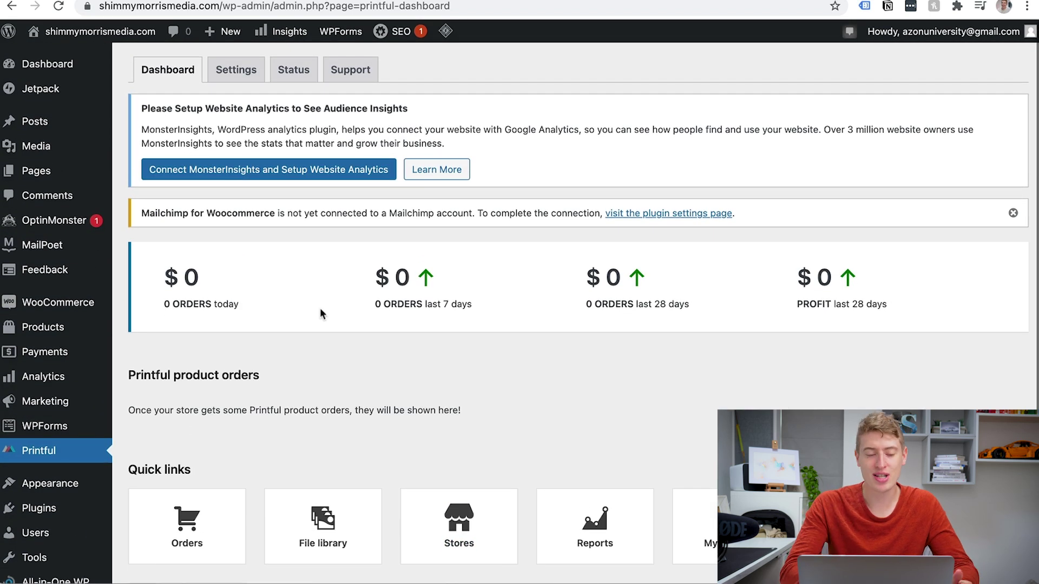
scroll(320, 307, "down", 3)
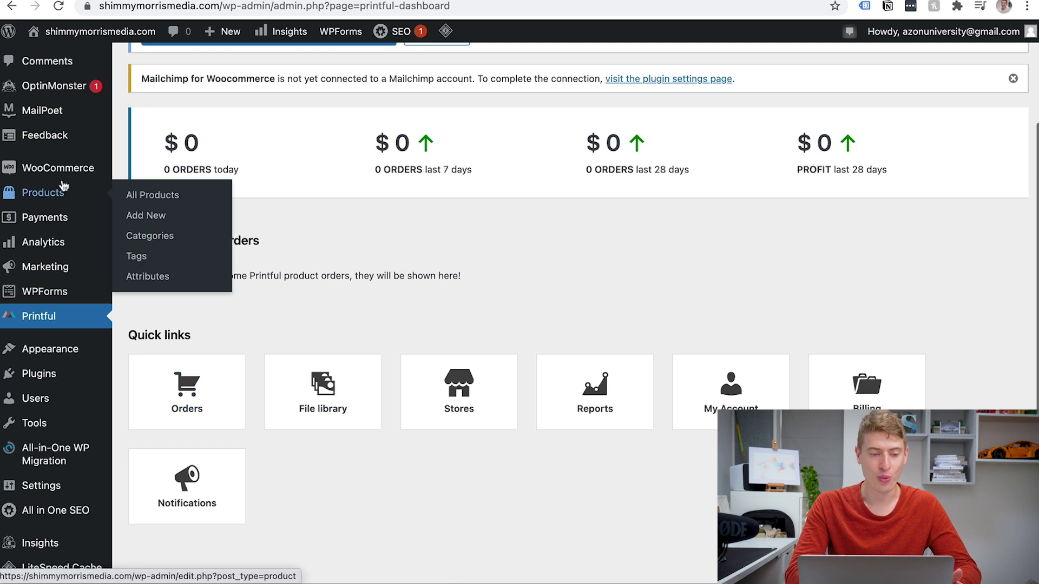
mouse_move(54, 169)
scroll(163, 282, "down", 2)
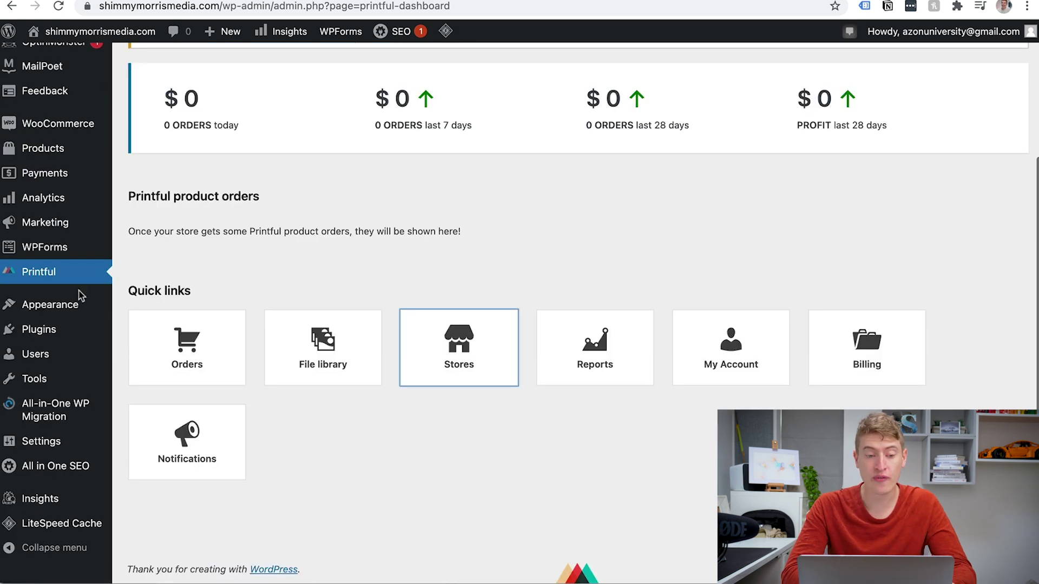
mouse_move(89, 307)
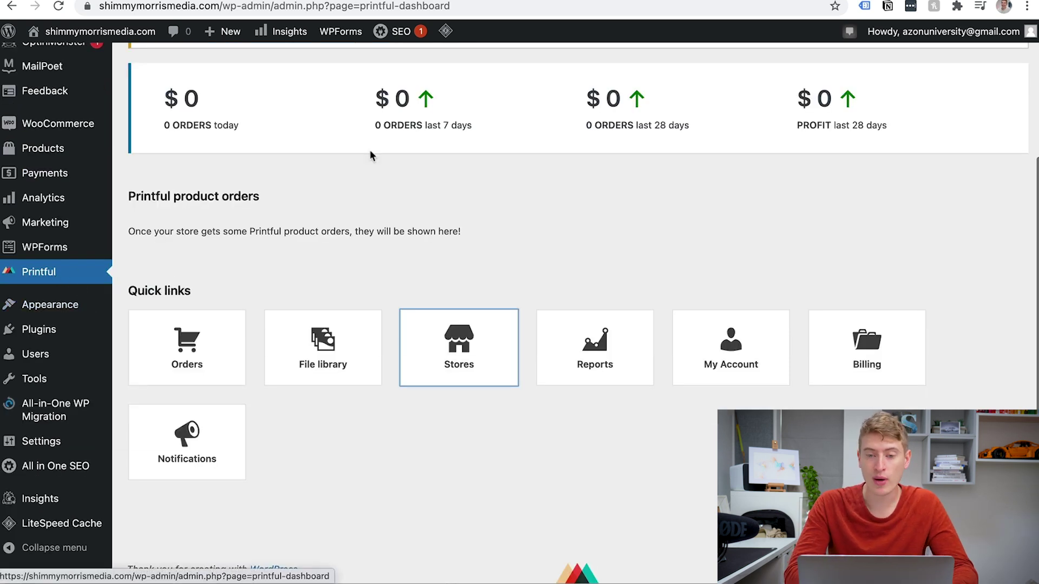
- Start adding a product to the Printful store and choose the Unisex Staple T-Shirt | Bella + Canvas 3001 from men's shirts
scroll(437, 530, "down", 3)
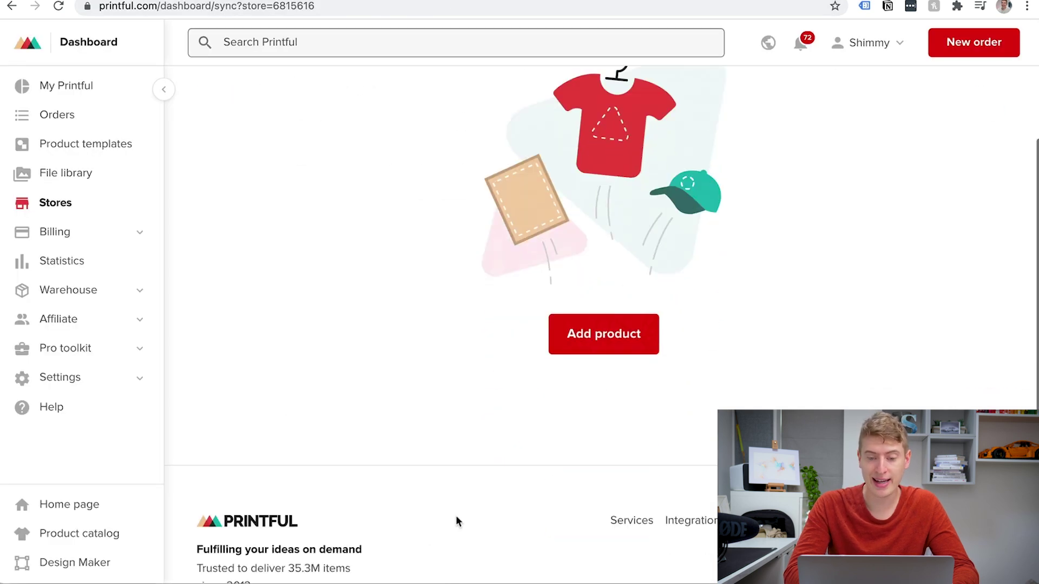
left_click(628, 334)
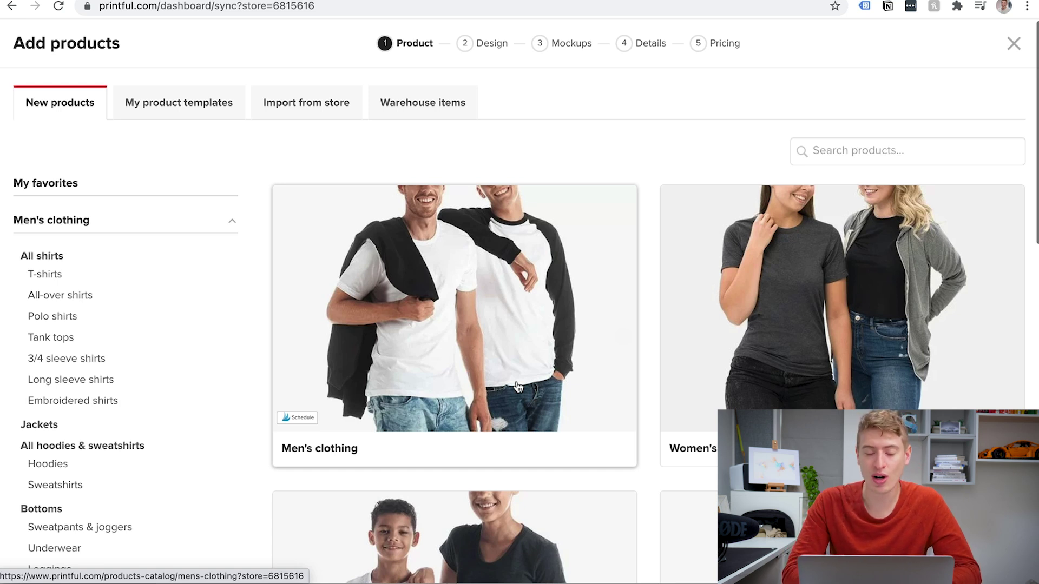
left_click(433, 383)
left_click(484, 356)
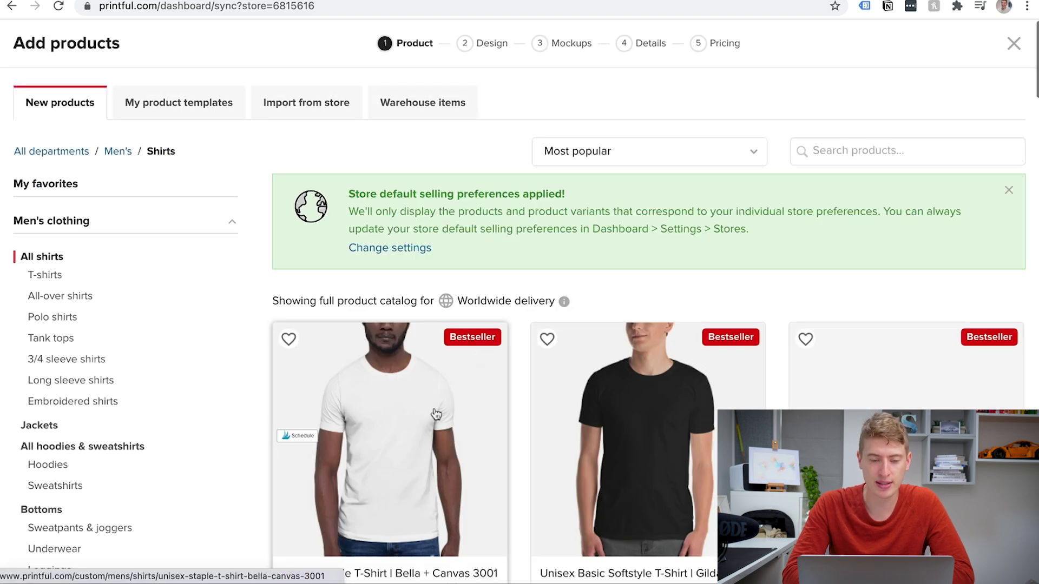
right_click(434, 408)
left_click(403, 412)
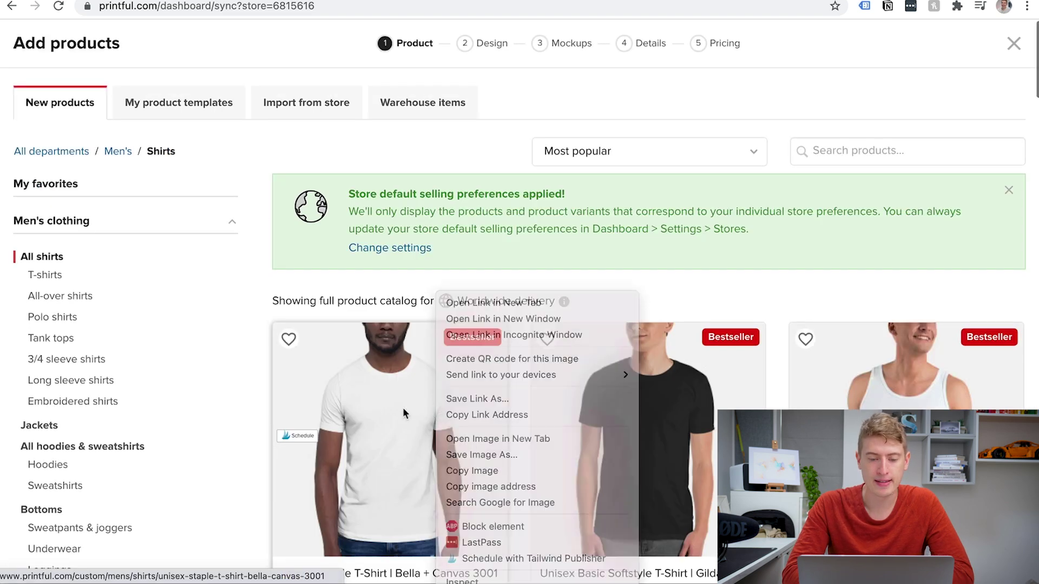
left_click(410, 411)
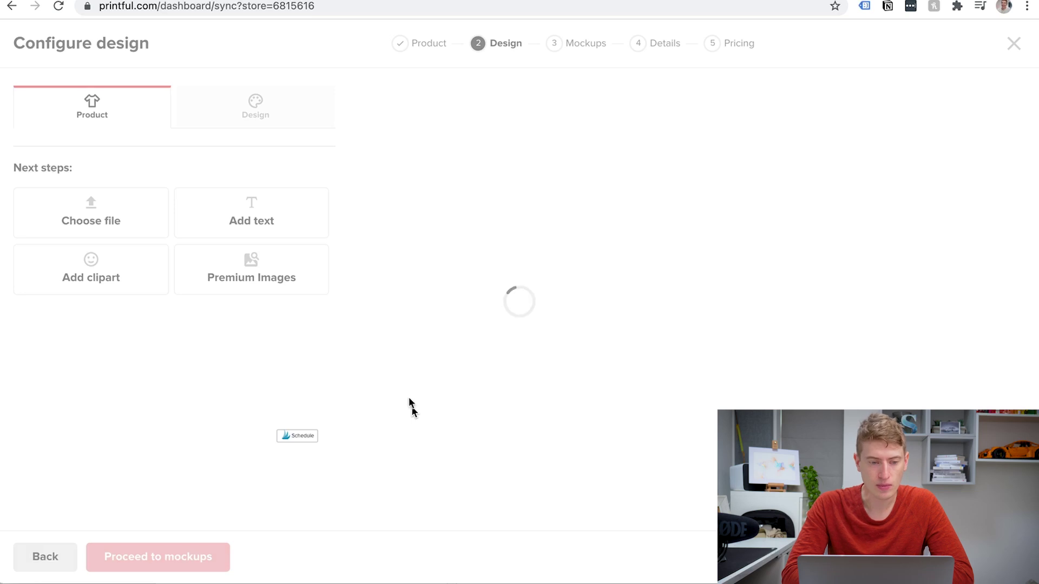
- Add the text "hello everyone" to the front of the black T-shirt and shrink it to fit the print area
scroll(242, 351, "down", 3)
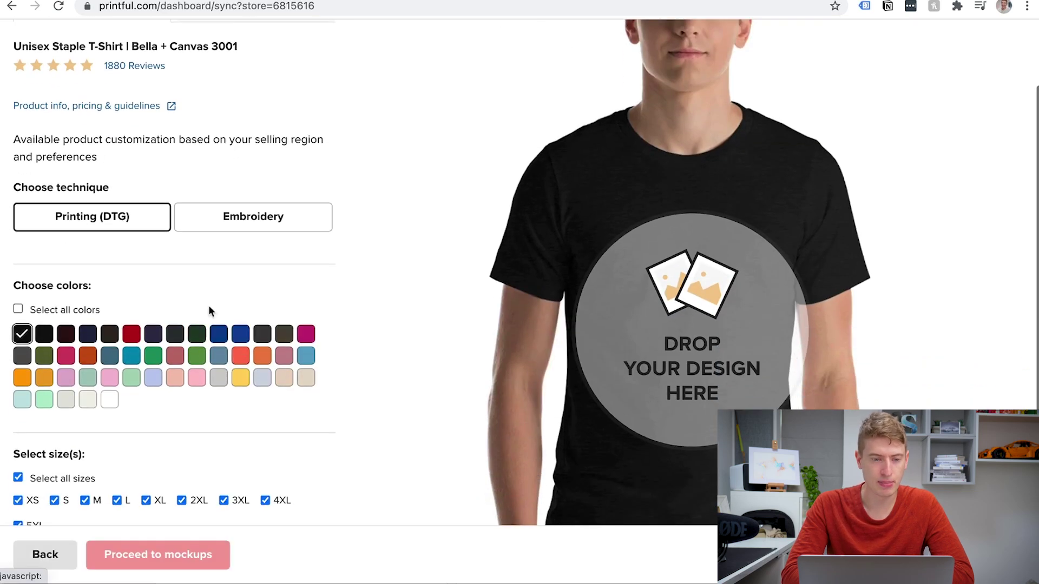
scroll(209, 306, "up", 2)
left_click(248, 113)
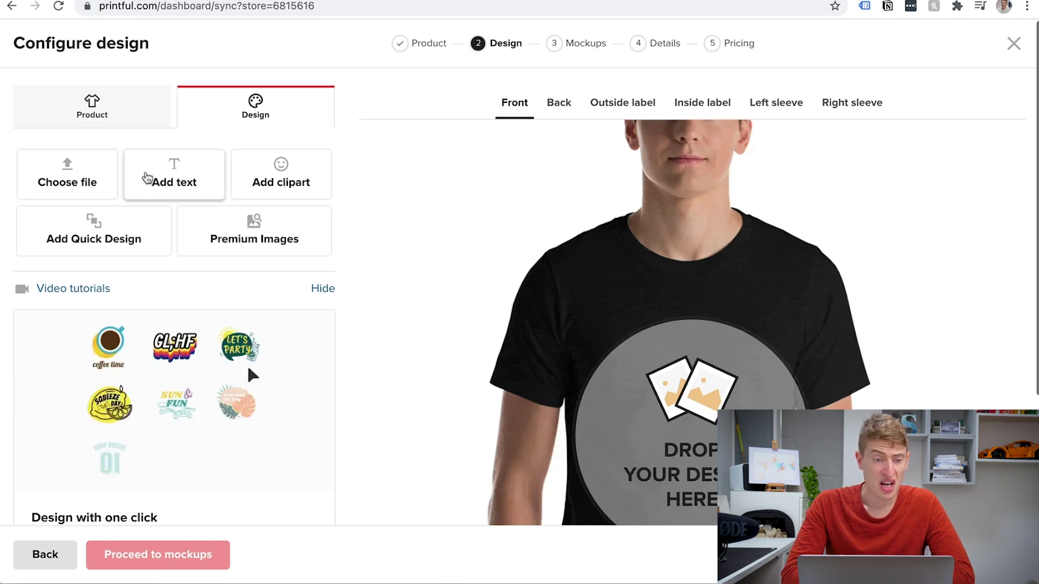
left_click(147, 179)
type("hello everyone")
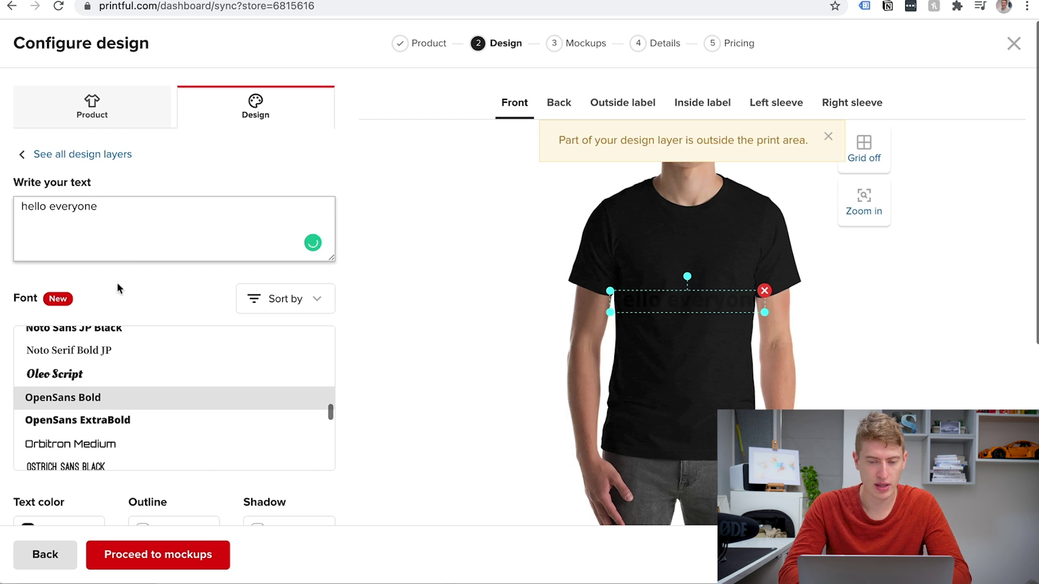
left_click_drag(769, 313, 733, 308)
- Change the color of the T-shirt's "hello everyone" text to white
scroll(301, 272, "down", 5)
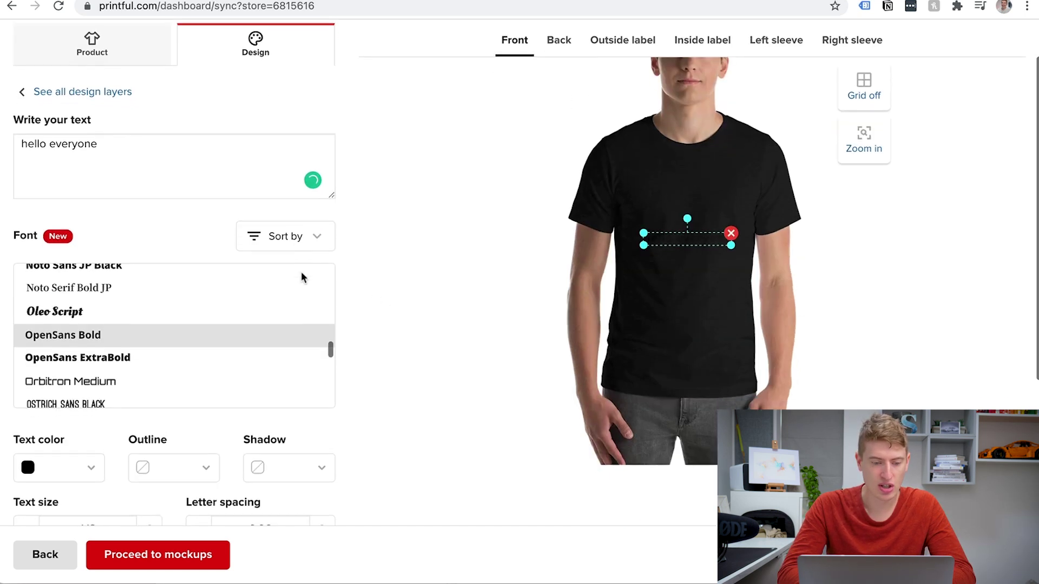
left_click(28, 295)
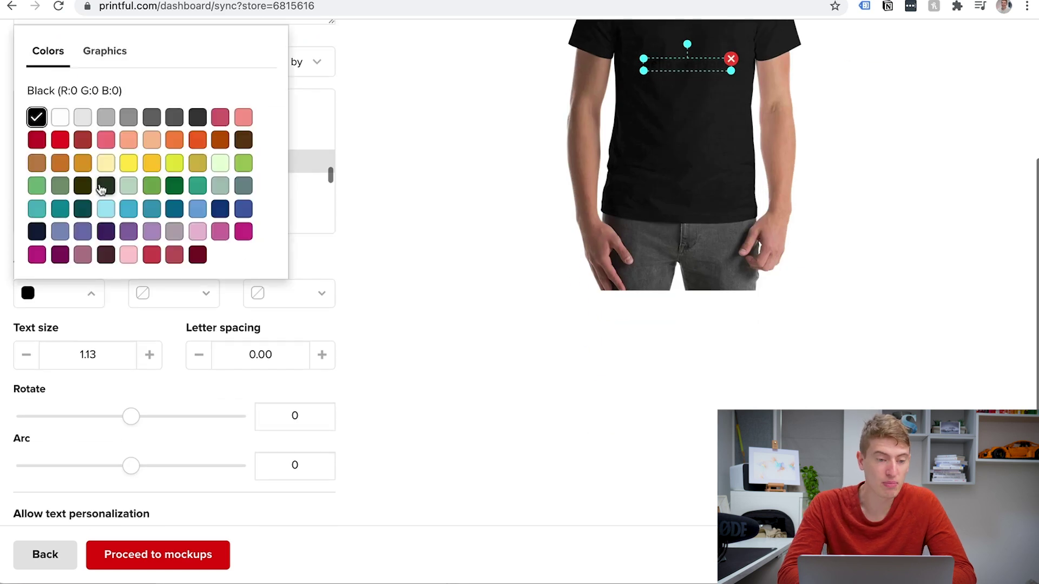
left_click(60, 116)
left_click(383, 224)
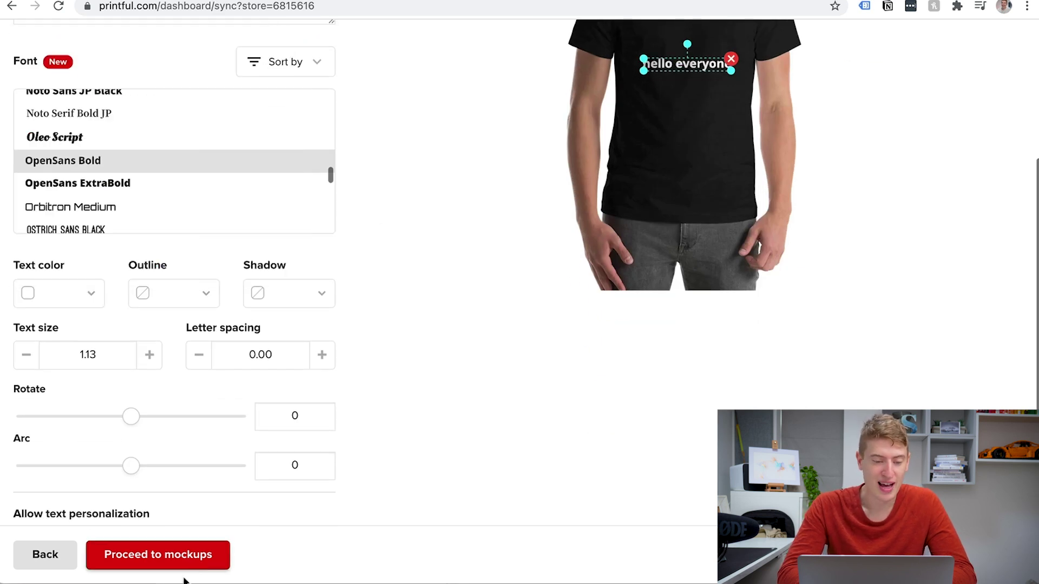
- Accept the default mockups, details and prices, submit the T-shirt to the store and view it in the synced product list
left_click(184, 555)
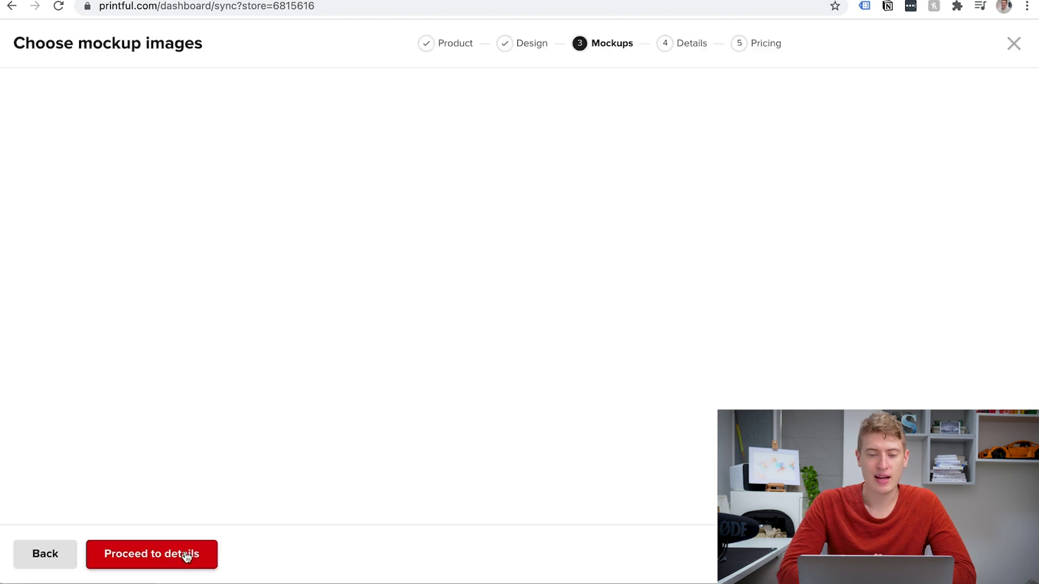
left_click(189, 554)
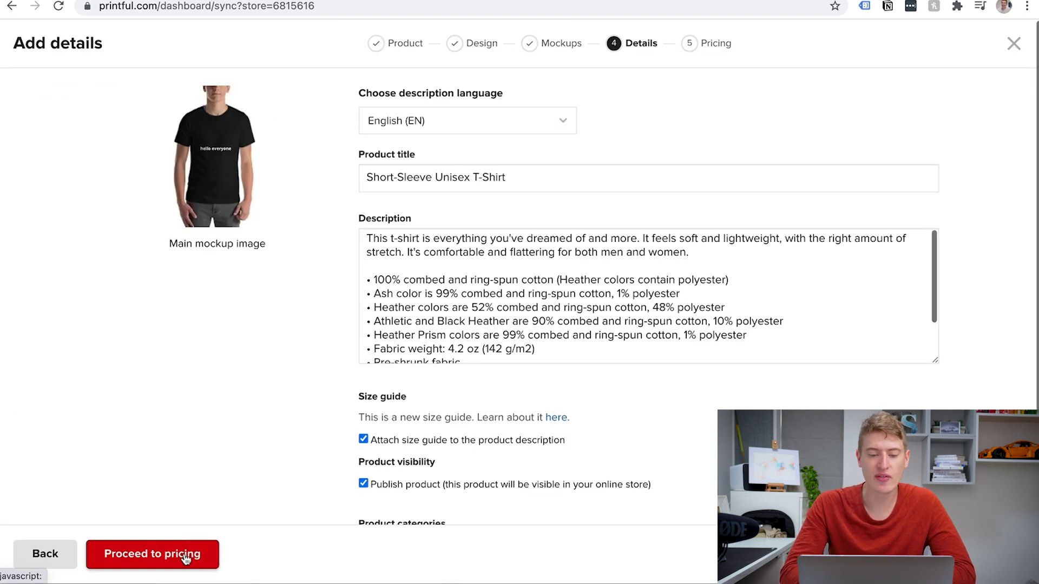
left_click(186, 559)
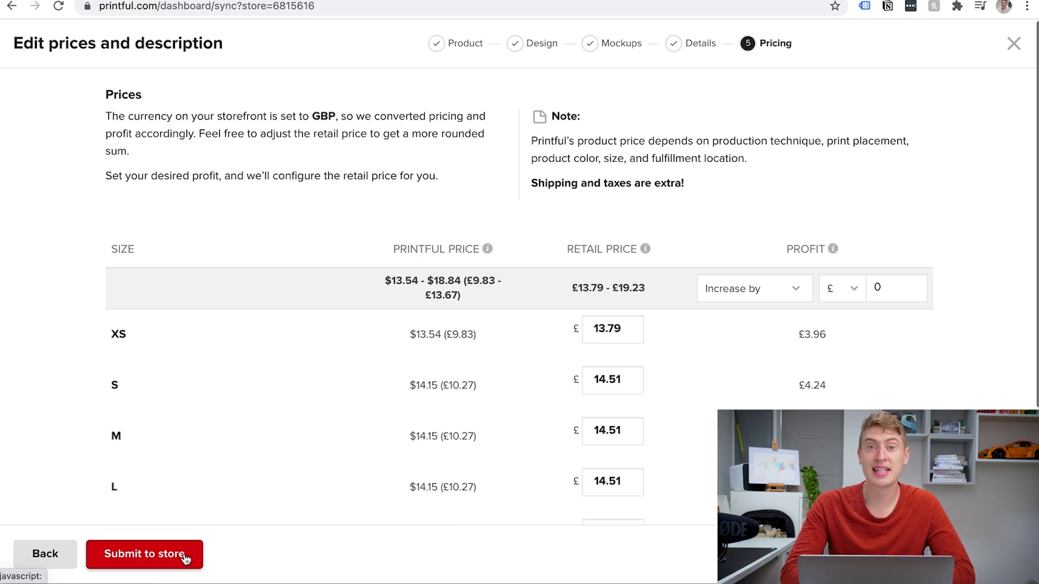
left_click(158, 553)
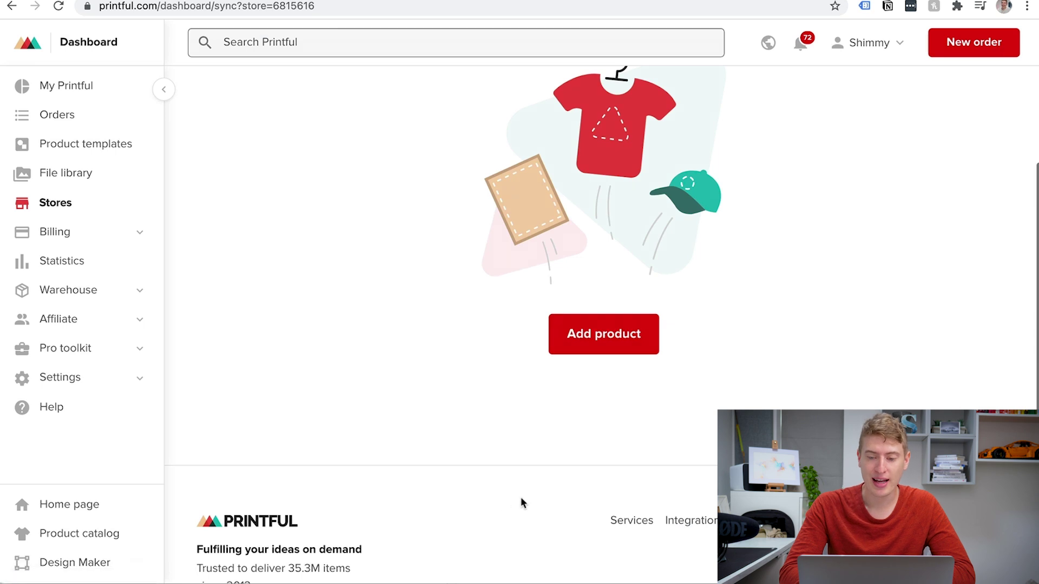
scroll(520, 497, "up", 5)
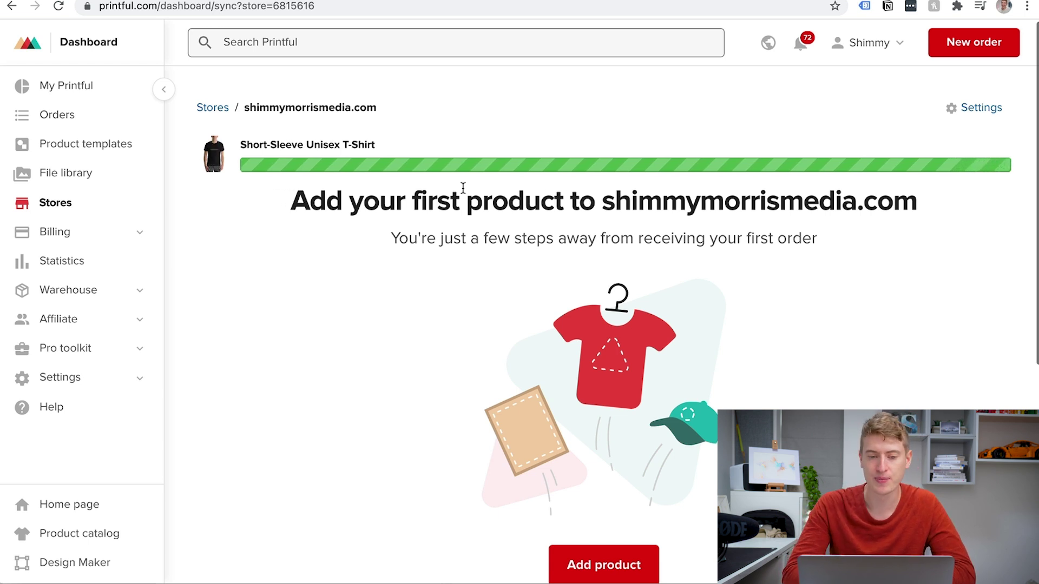
scroll(463, 187, "down", 10)
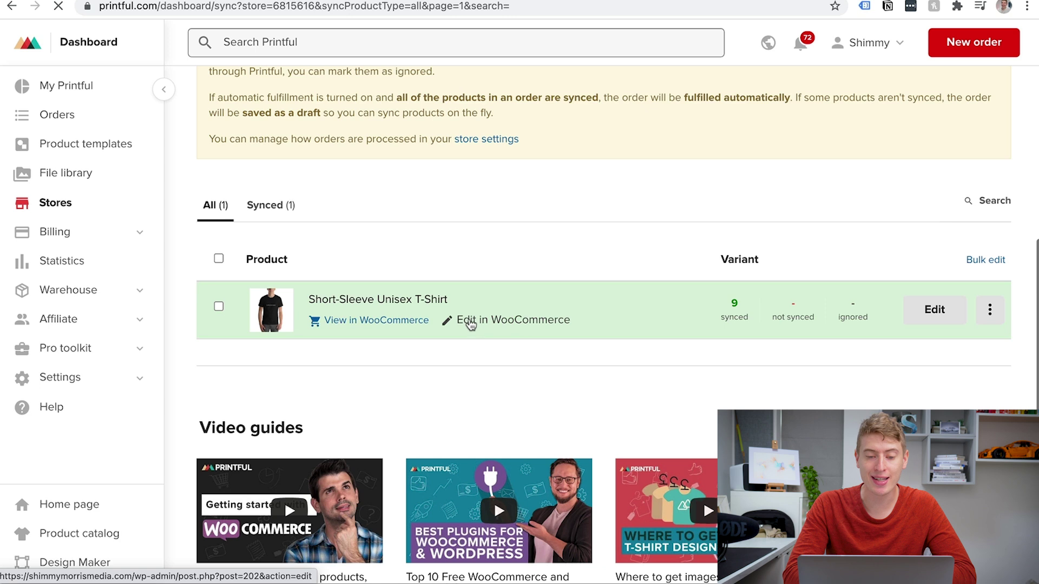
- Open the synced Short-Sleeve Unisex T-Shirt for editing in WooCommerce and review its description, SEO settings, tags and channel visibility
left_click(472, 322)
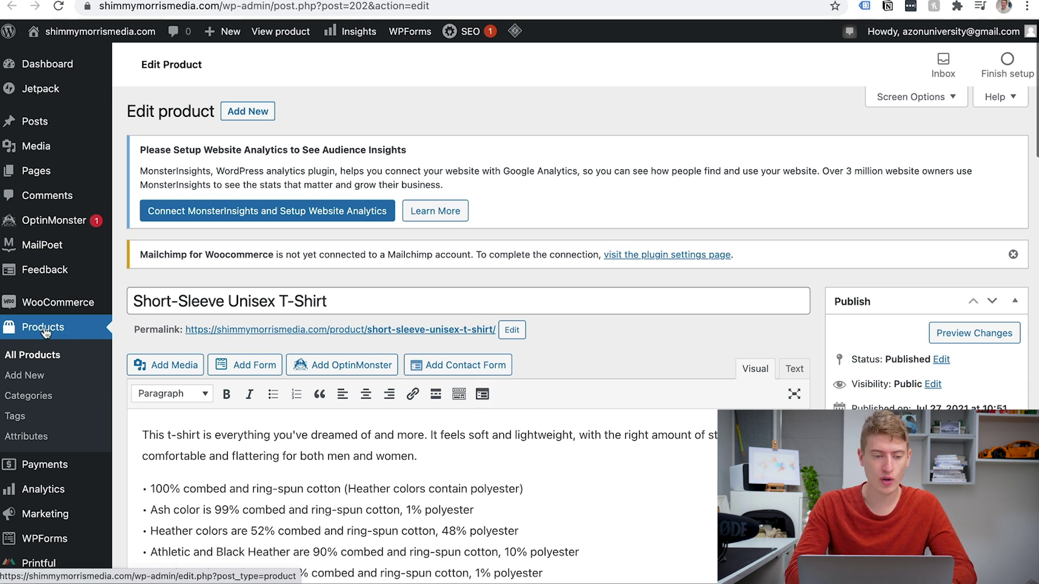
scroll(451, 431, "down", 1)
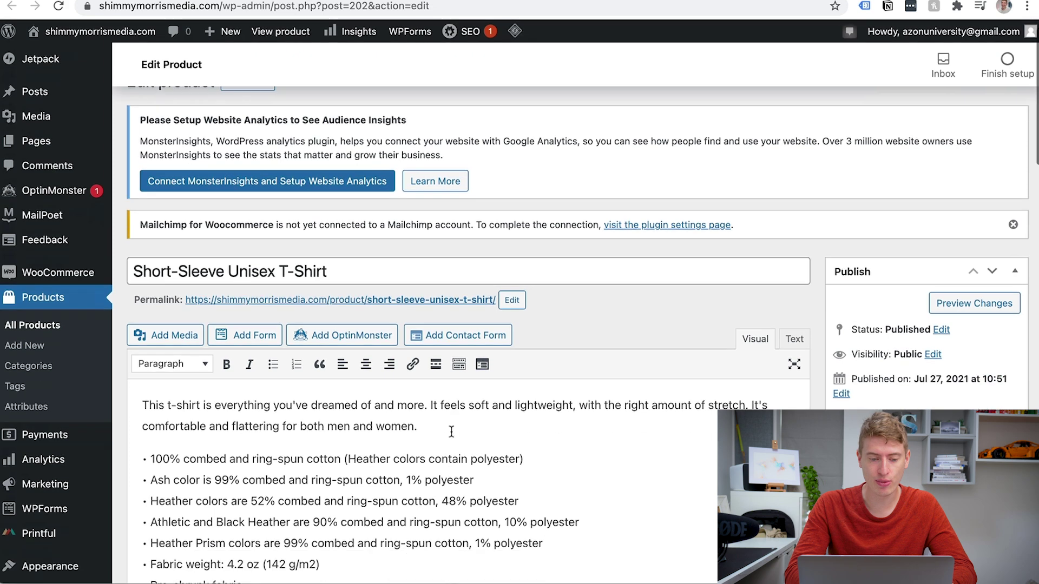
scroll(451, 431, "down", 5)
scroll(364, 352, "down", 5)
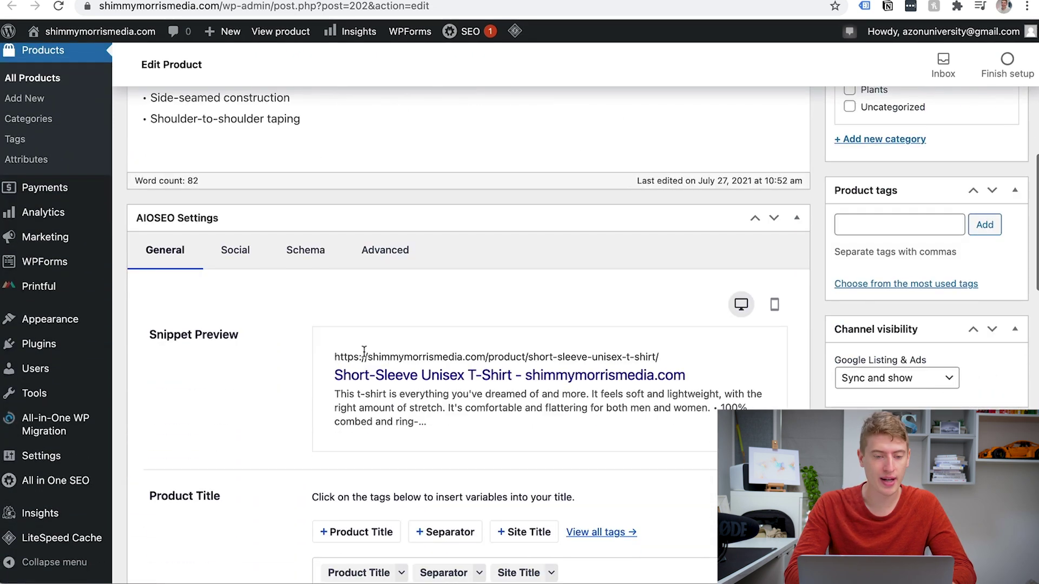
scroll(364, 352, "down", 3)
scroll(364, 352, "up", 15)
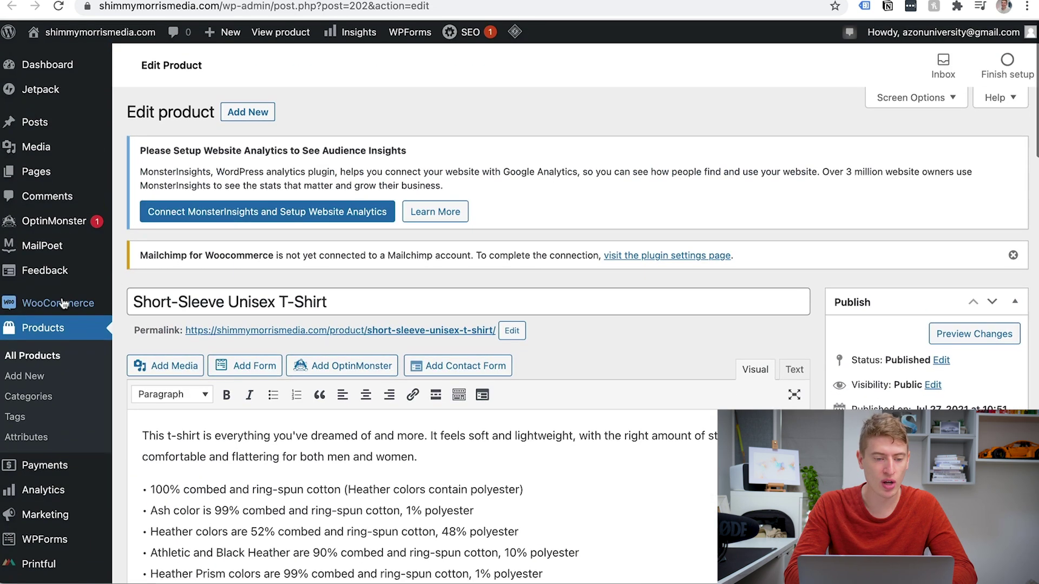
- Show all WooCommerce products and compare the T-shirt's entry with its synced listing in Printful
left_click(39, 355)
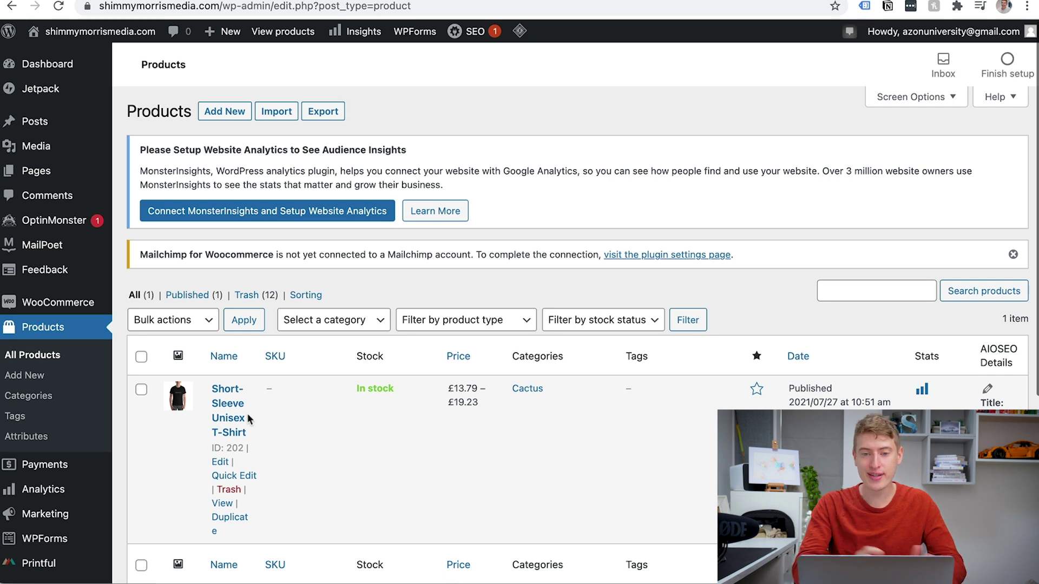
key("ctrl+Tab")
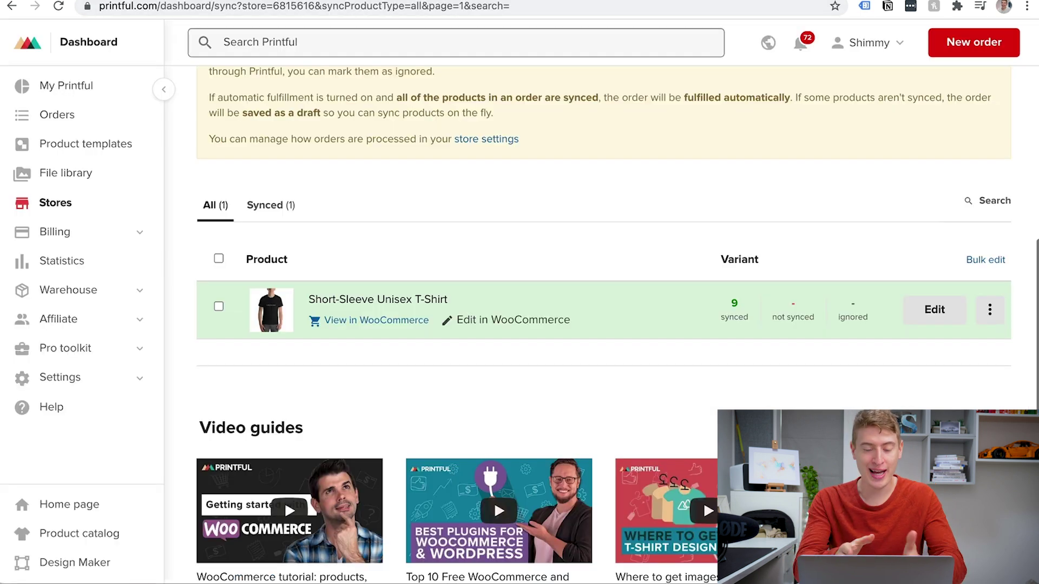
key("ctrl+shift+Tab")
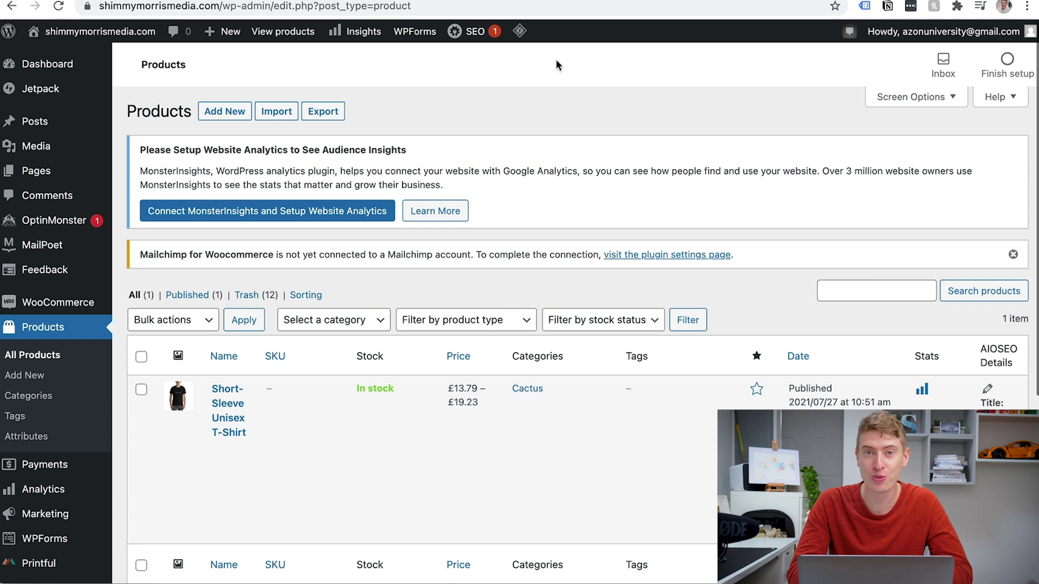
scroll(421, 271, "down", 5)
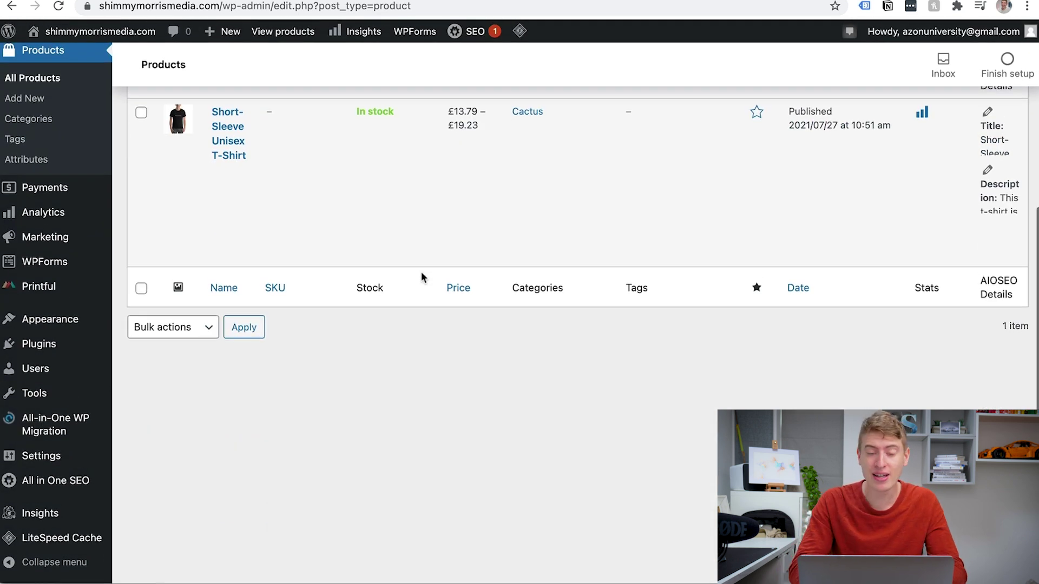
scroll(421, 271, "up", 5)
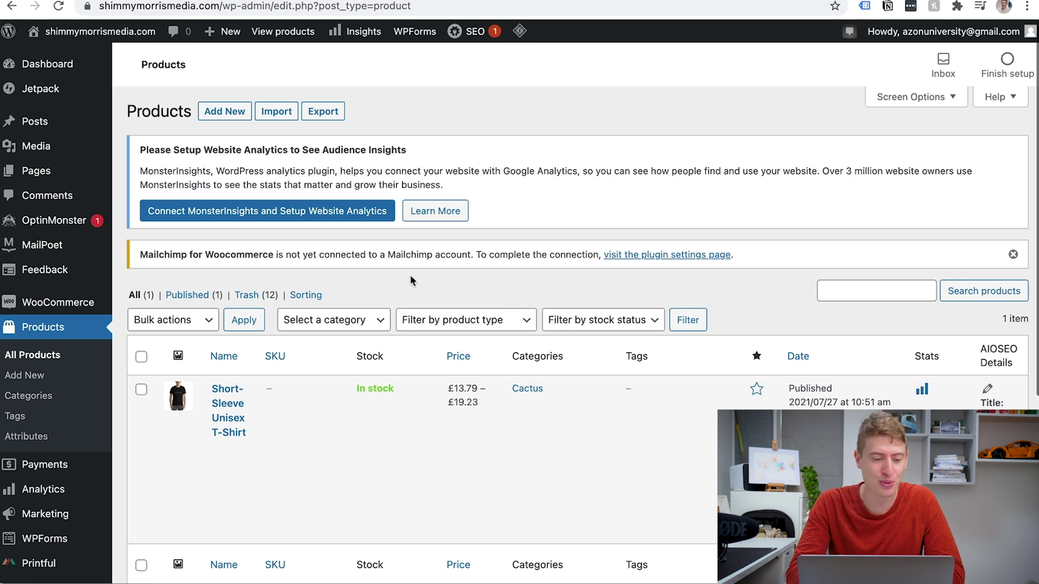
- Open the WordPress theme customizer for the store's website
mouse_move(132, 421)
scroll(128, 427, "down", 1)
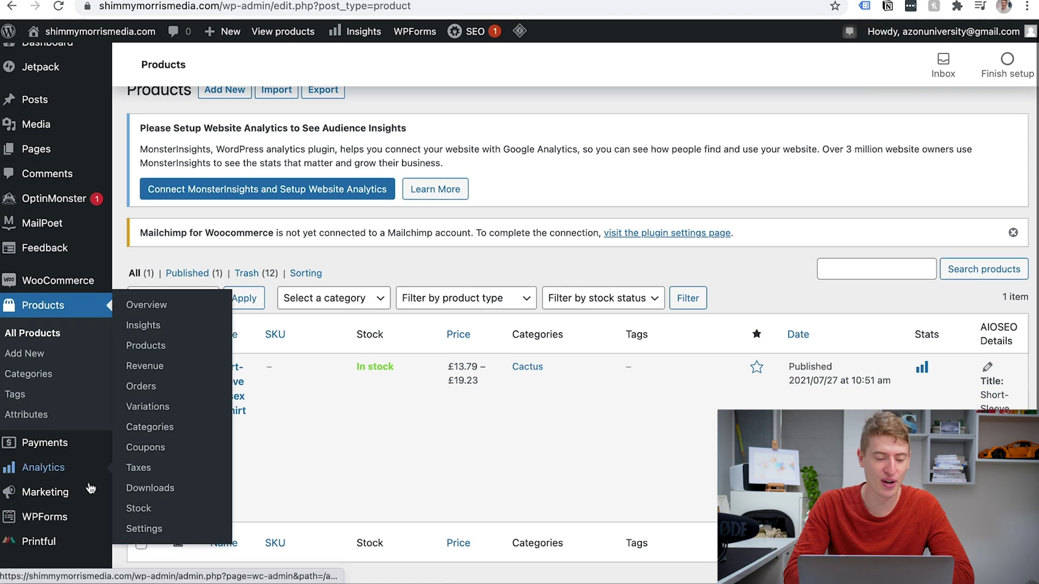
scroll(43, 479, "down", 5)
mouse_move(51, 452)
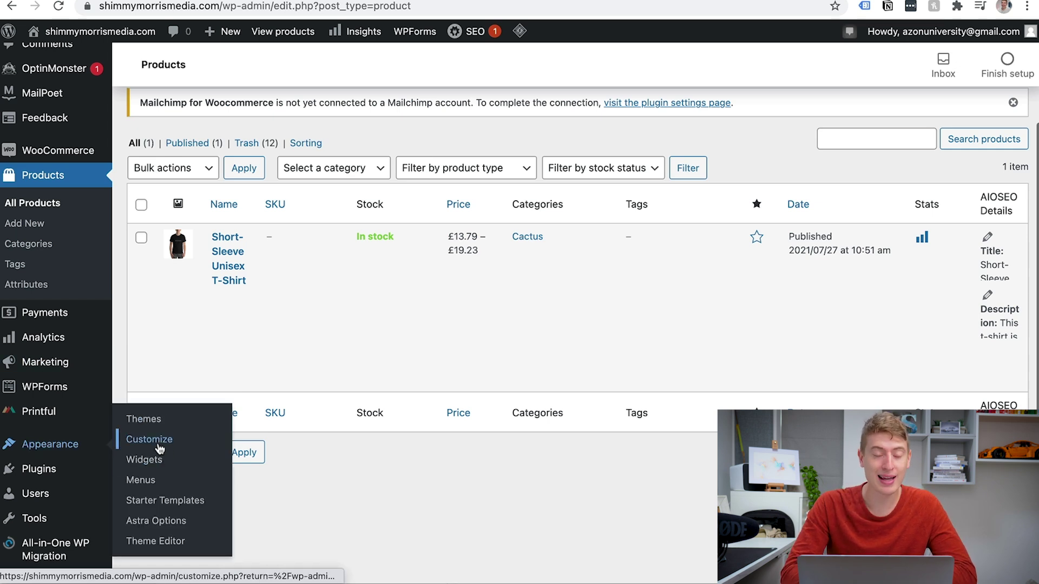
left_click(159, 442)
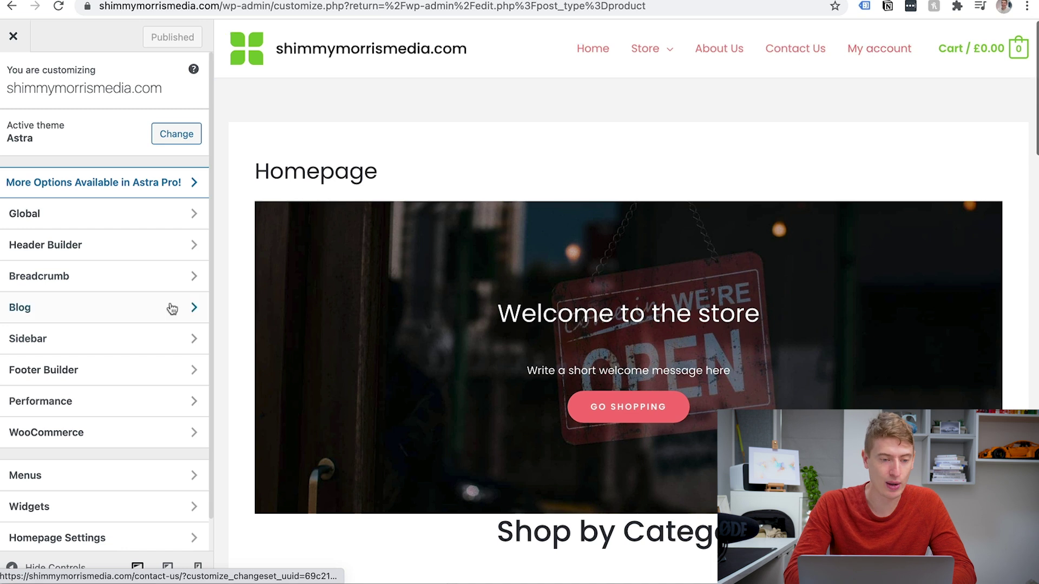
- Look through the customizer's Header Builder and Global design options, then return to the section overview
scroll(137, 217, "down", 1)
left_click(142, 209)
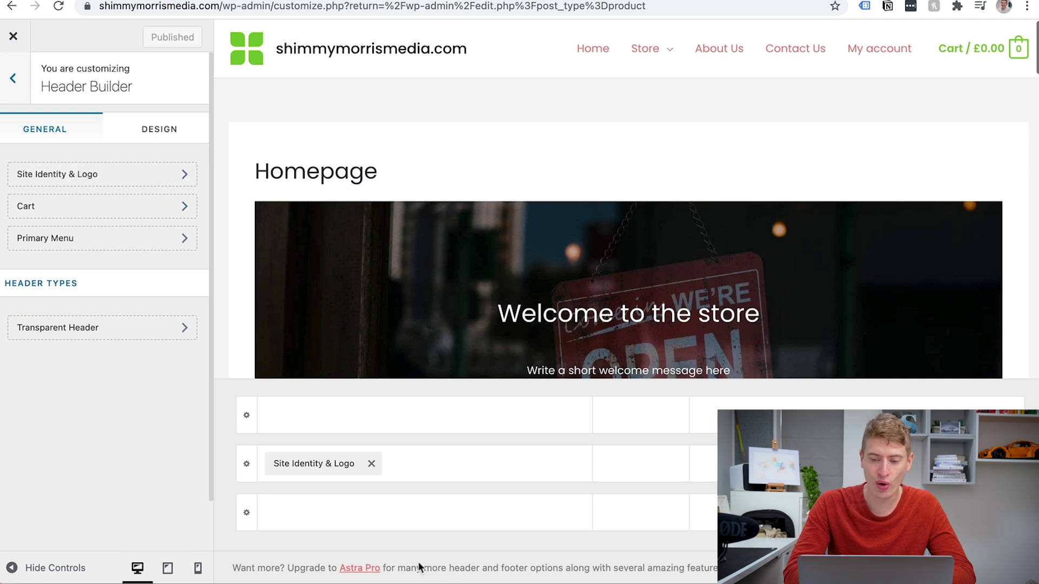
left_click(14, 77)
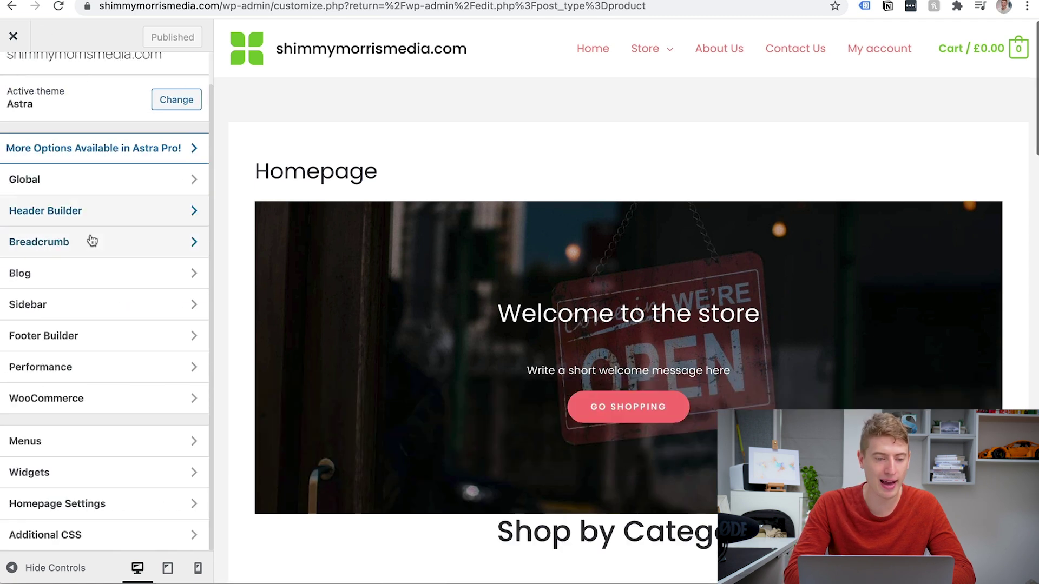
left_click(117, 184)
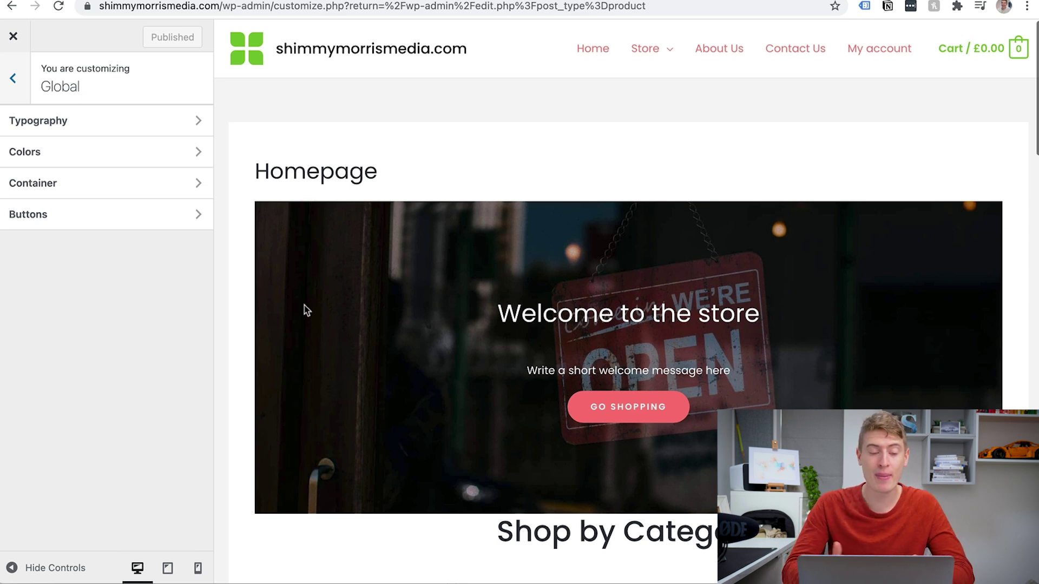
left_click(21, 84)
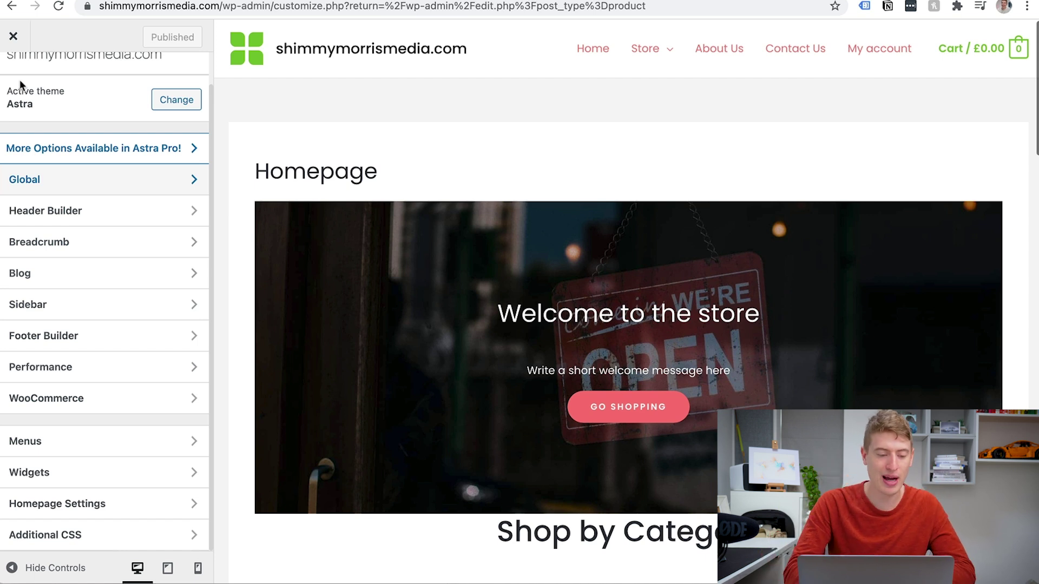
- Review the Main Menu's items, locations and options in the customizer, then return to the section overview
left_click(117, 449)
left_click(144, 168)
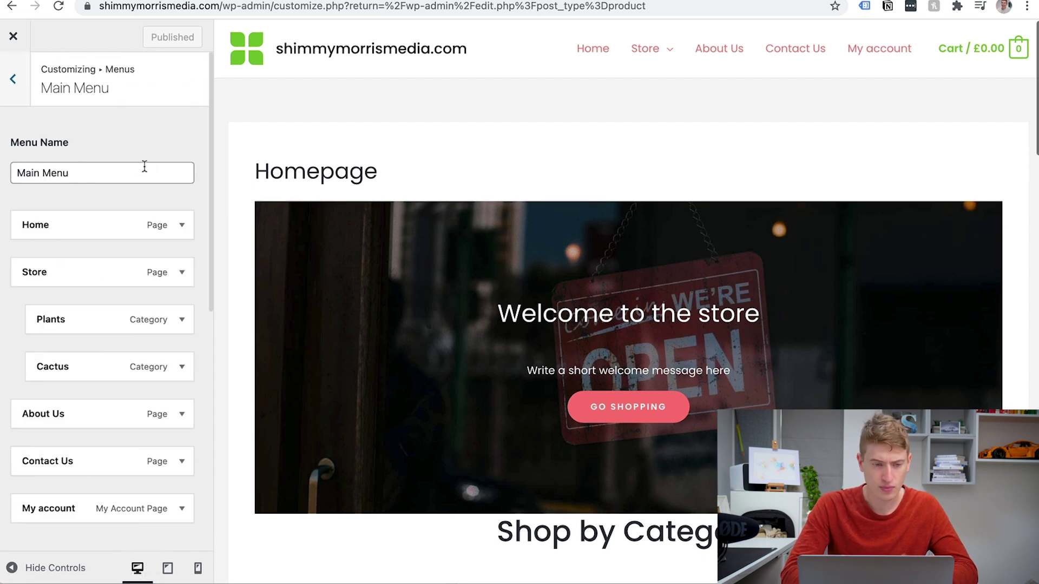
scroll(117, 238, "down", 3)
scroll(117, 239, "down", 5)
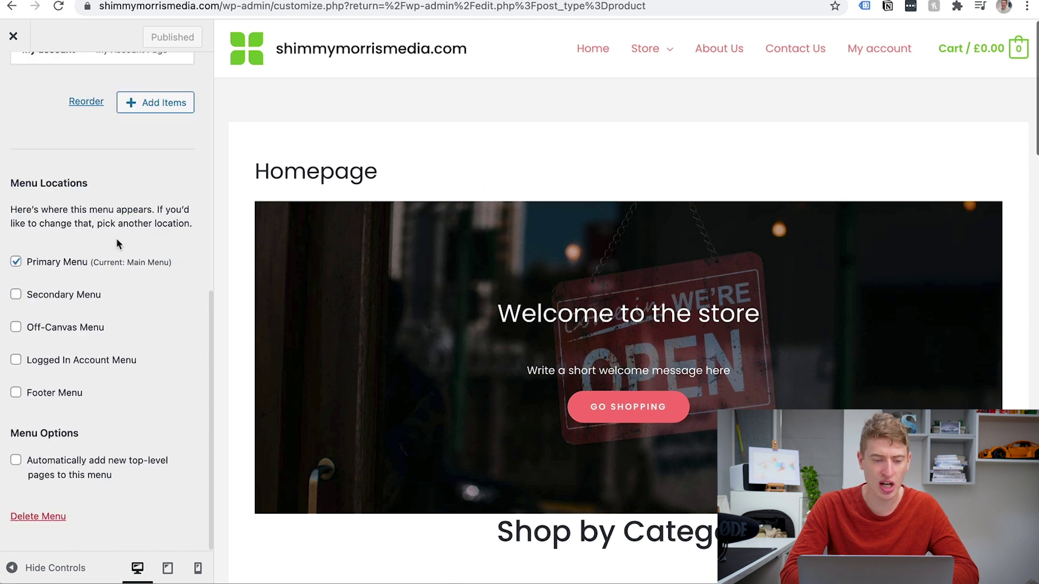
scroll(116, 238, "up", 10)
left_click(28, 101)
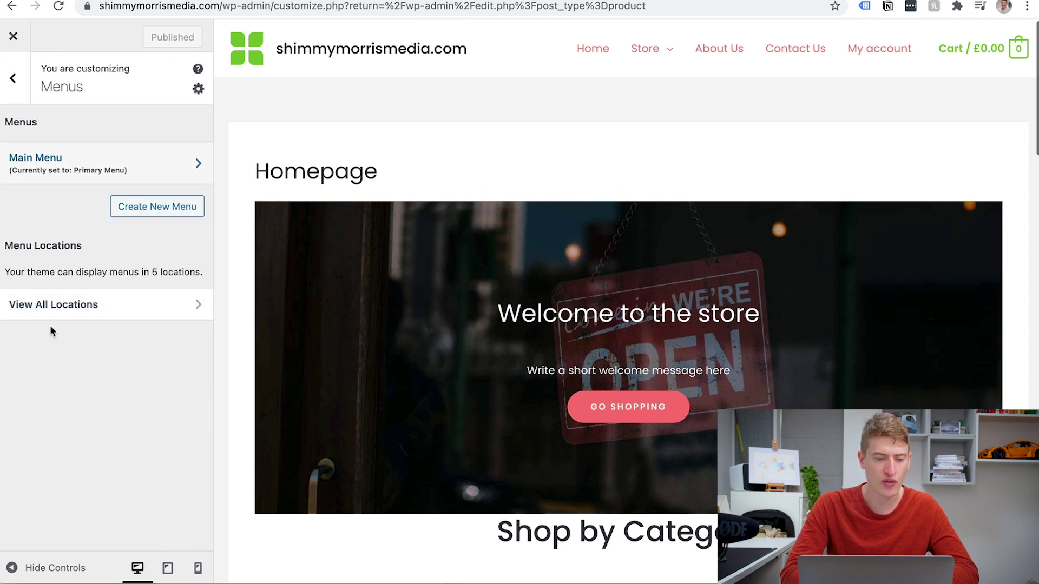
left_click(13, 78)
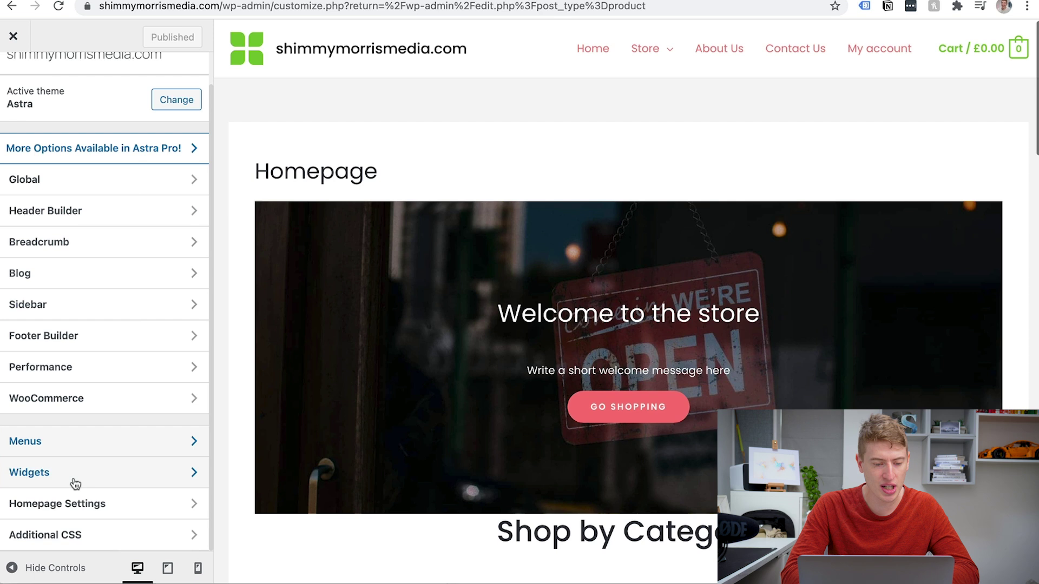
- Check the Homepage Settings and examine the homepage preview's category, New In and Fan Favorites sections
left_click(75, 504)
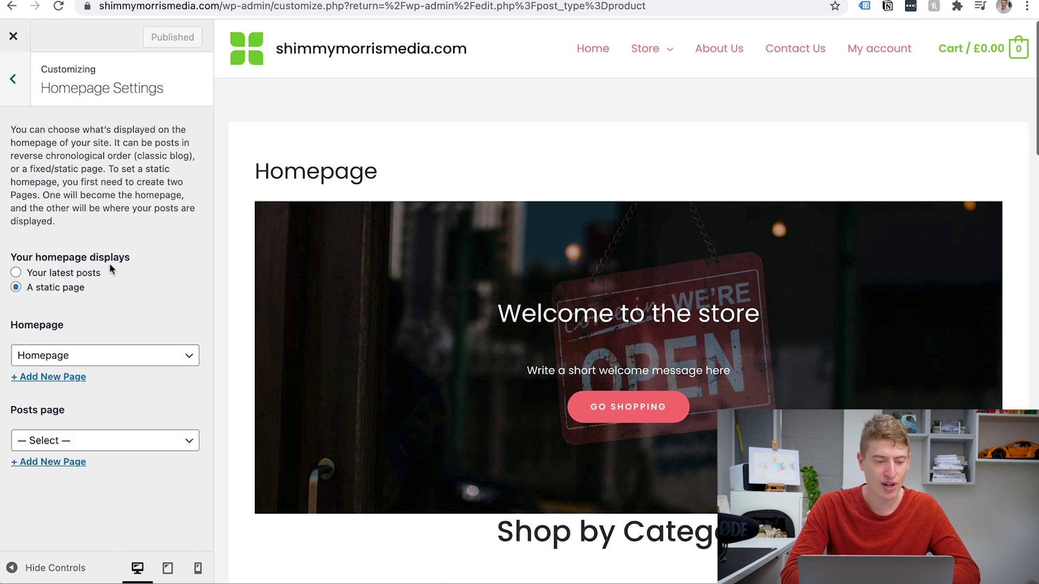
left_click(13, 78)
scroll(533, 290, "down", 4)
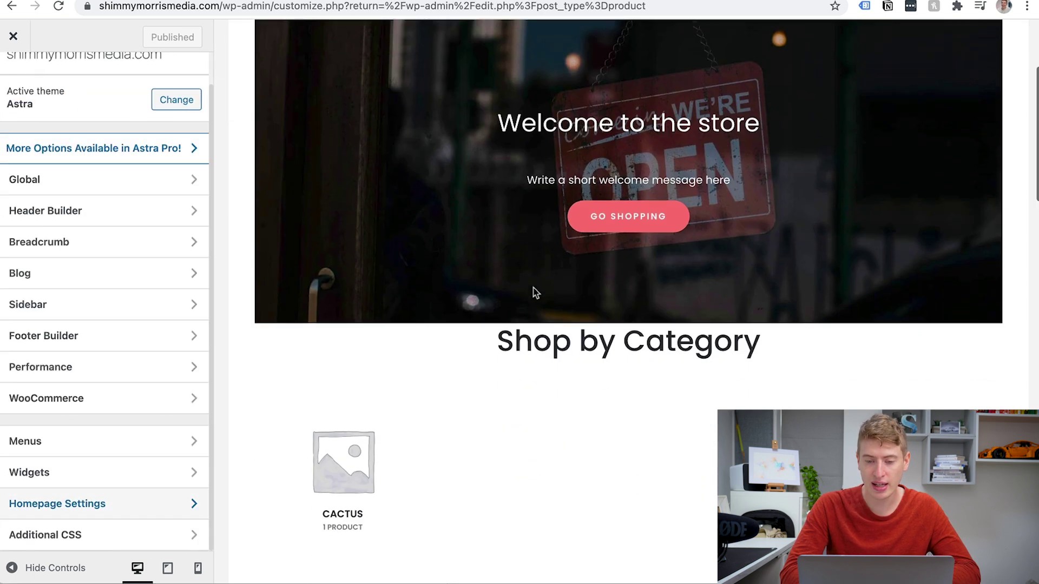
scroll(473, 265, "down", 4)
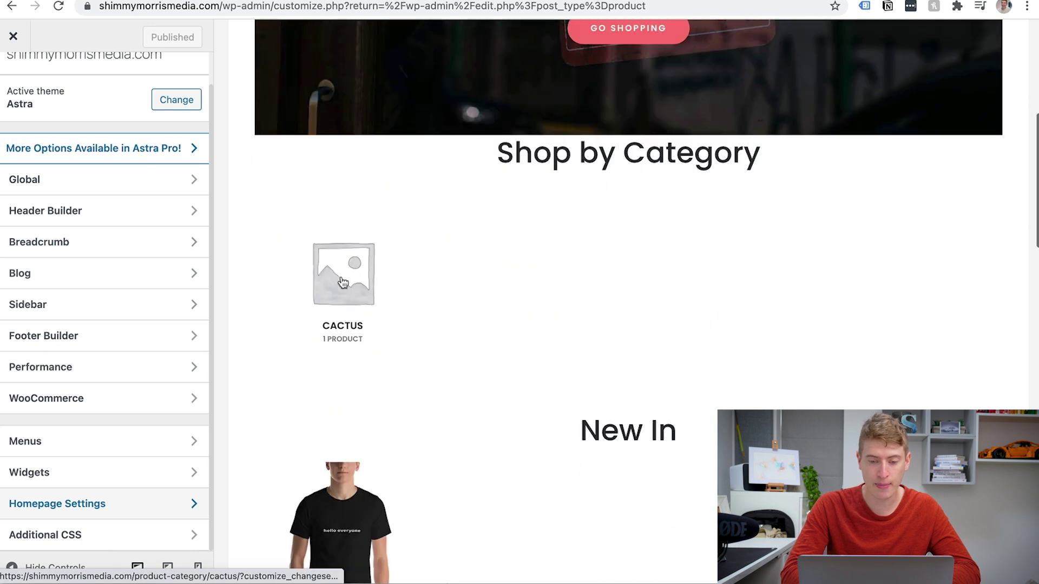
scroll(379, 325, "down", 6)
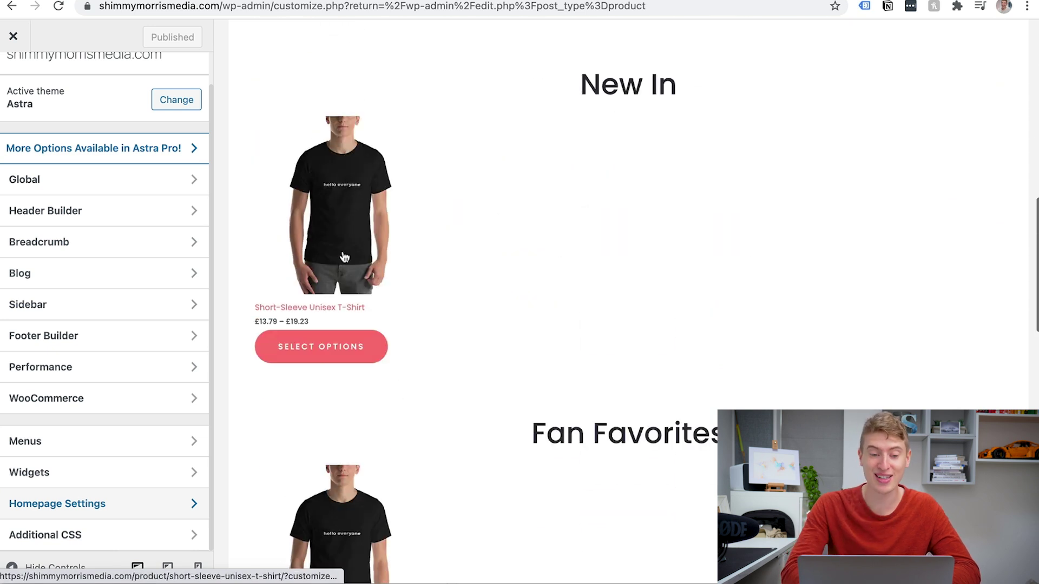
scroll(350, 190, "down", 9)
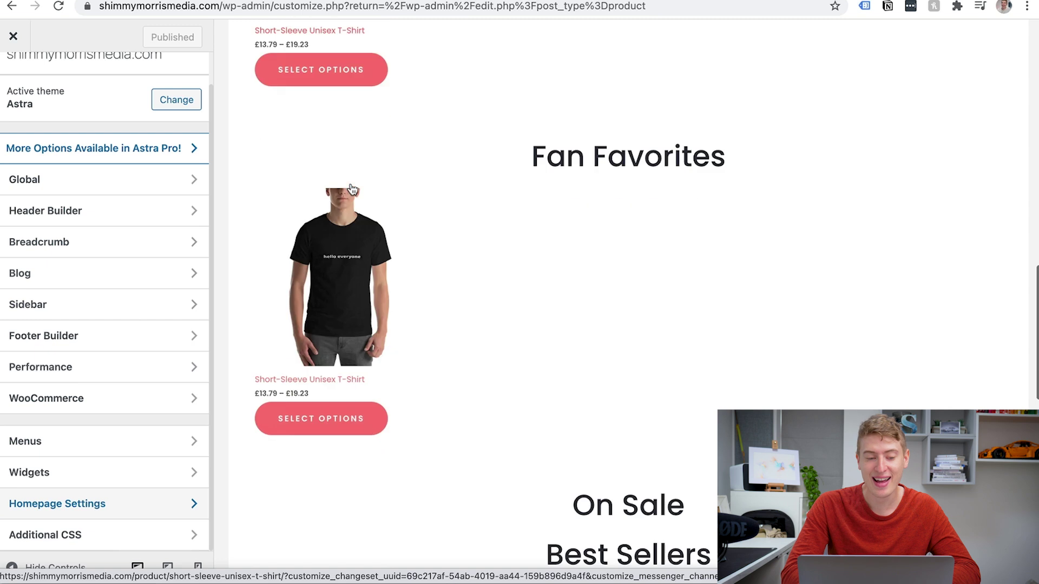
scroll(352, 189, "up", 5)
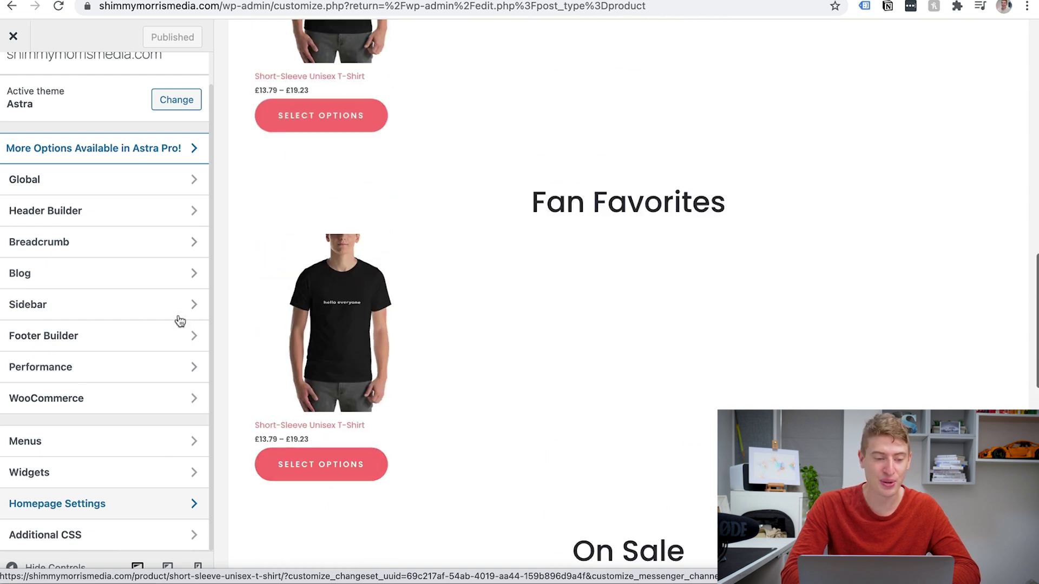
- Look through the Performance, Footer Builder and Sidebar settings, then close the theme customizer
left_click(135, 368)
left_click(12, 79)
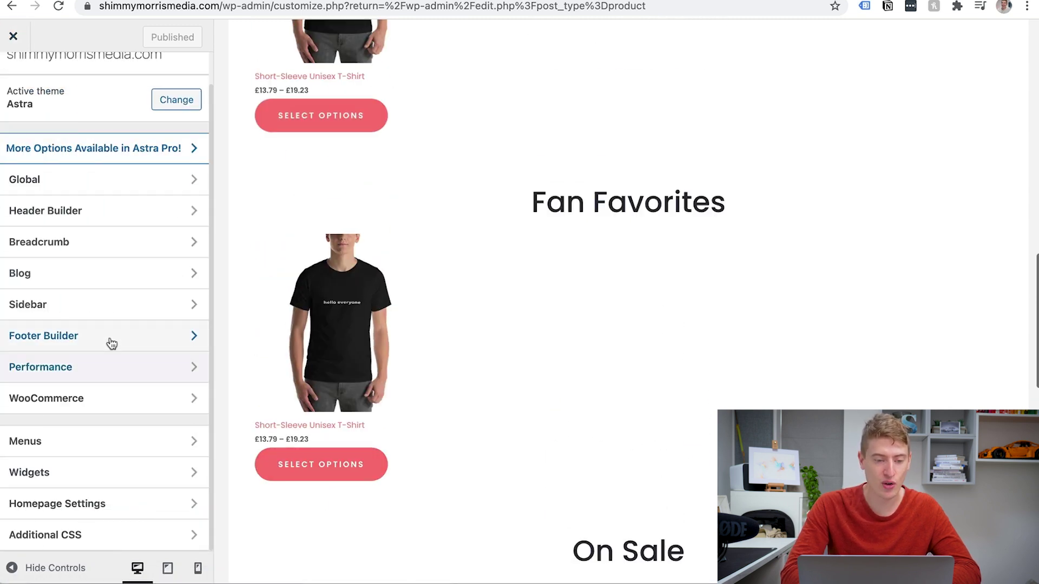
left_click(109, 338)
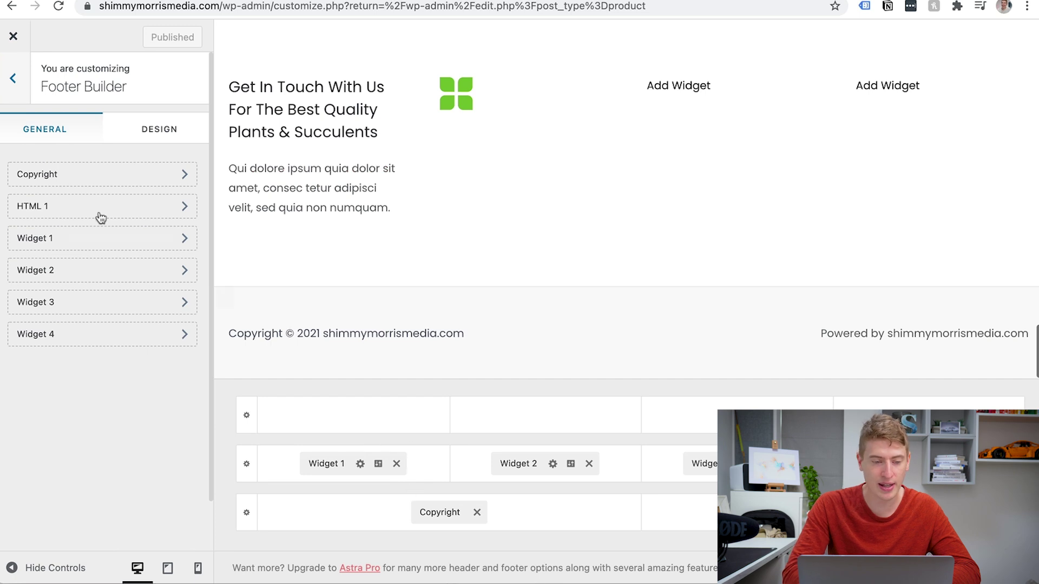
left_click(12, 79)
left_click(103, 307)
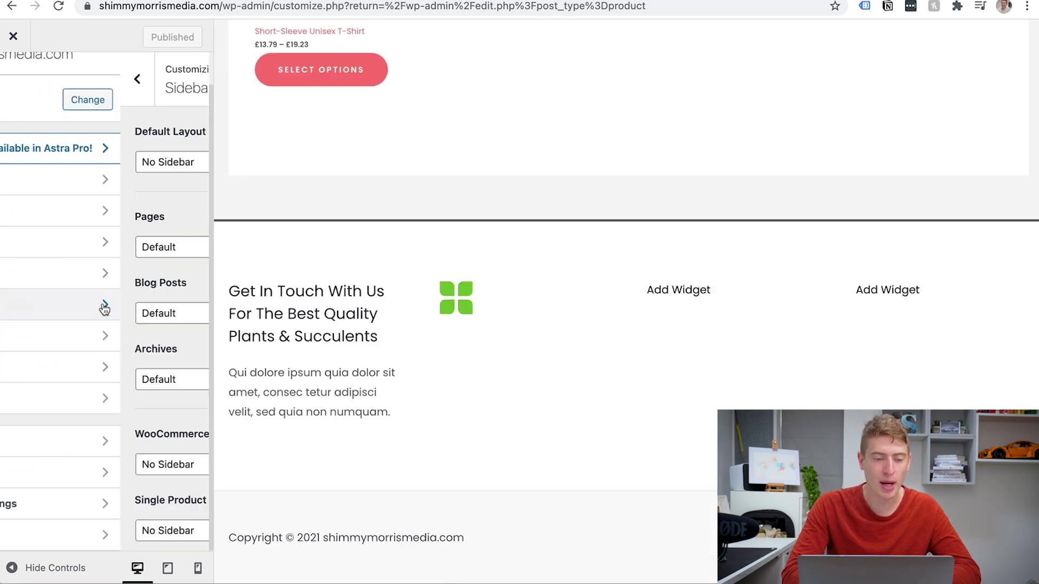
left_click(14, 79)
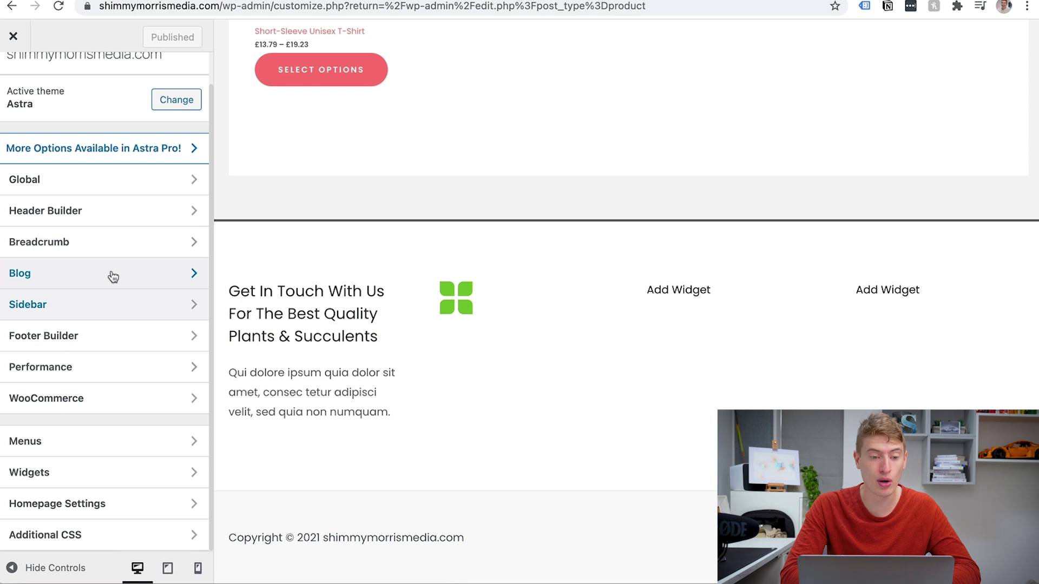
scroll(113, 277, "up", 1)
scroll(285, 276, "up", 10)
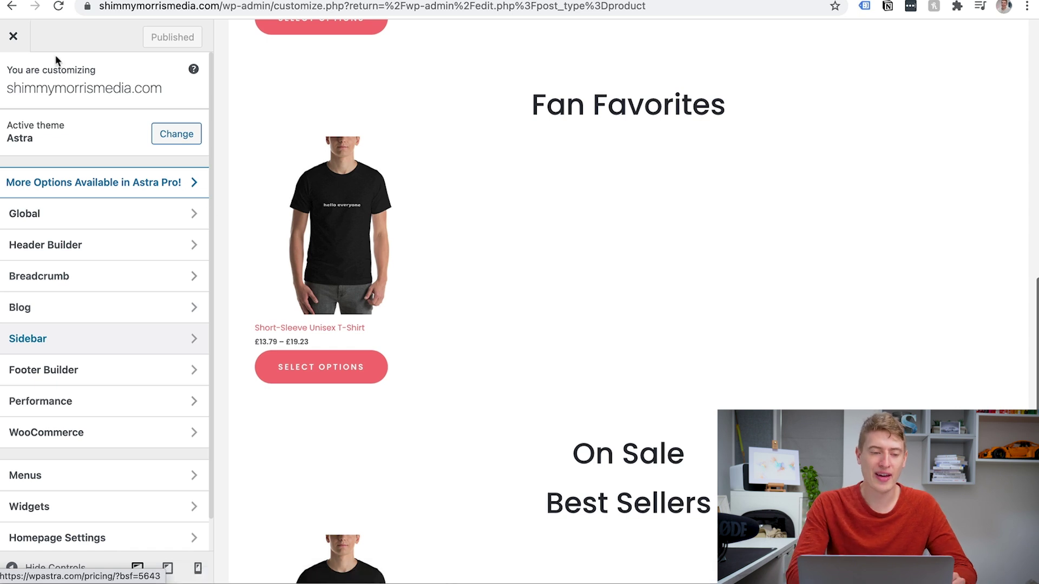
left_click(20, 41)
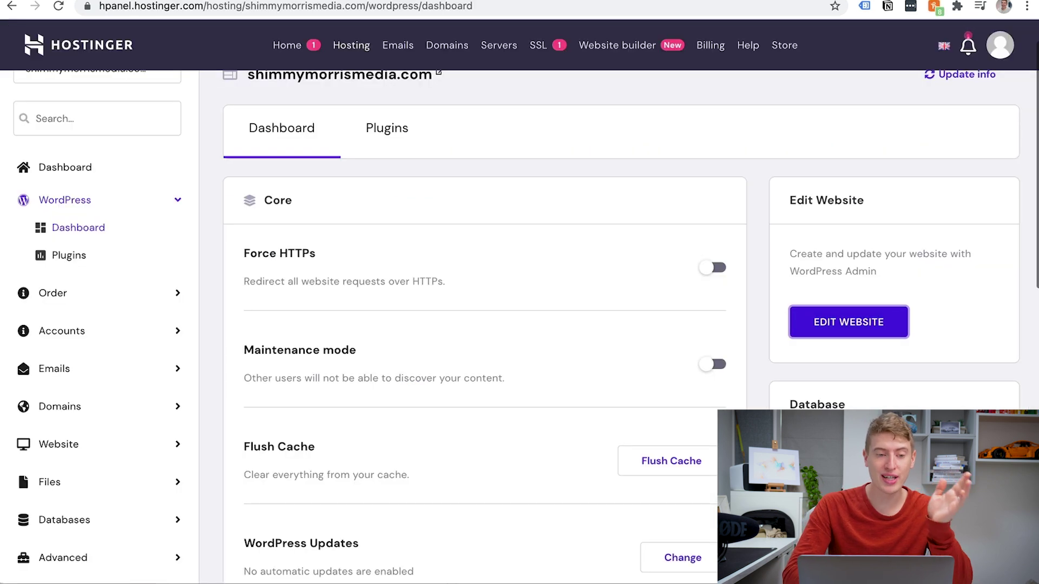
- Switch from the Hostinger panel to Printful's synced product list and on to the Printful dashboard in WordPress
scroll(263, 183, "up", 2)
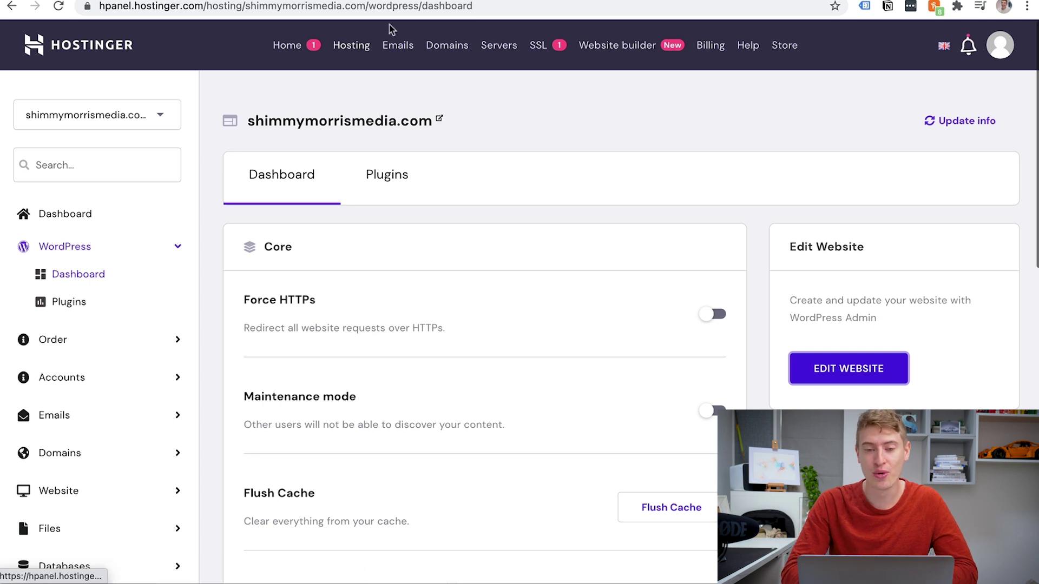
left_click(503, 1)
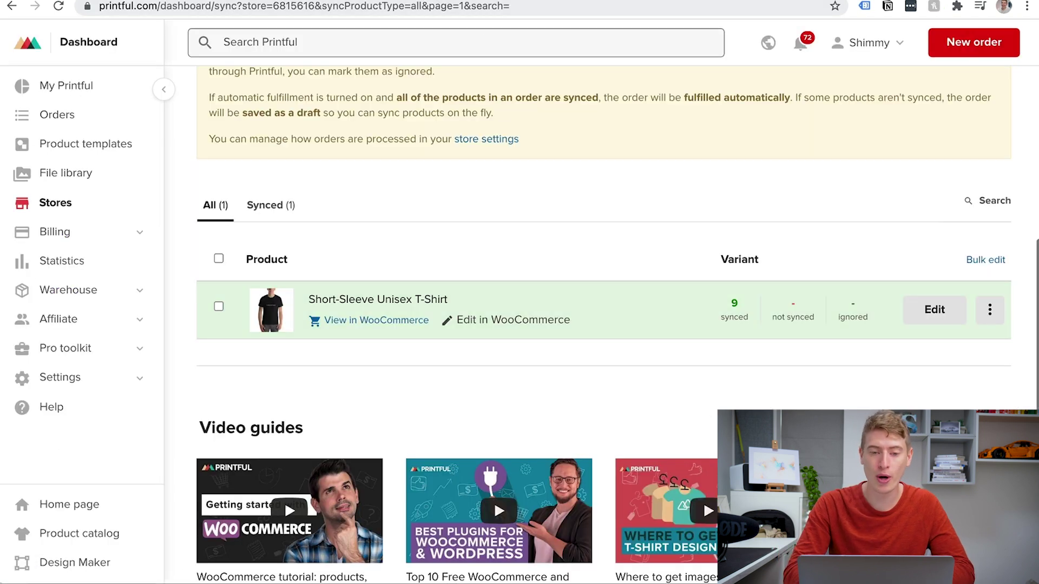
left_click(504, 1)
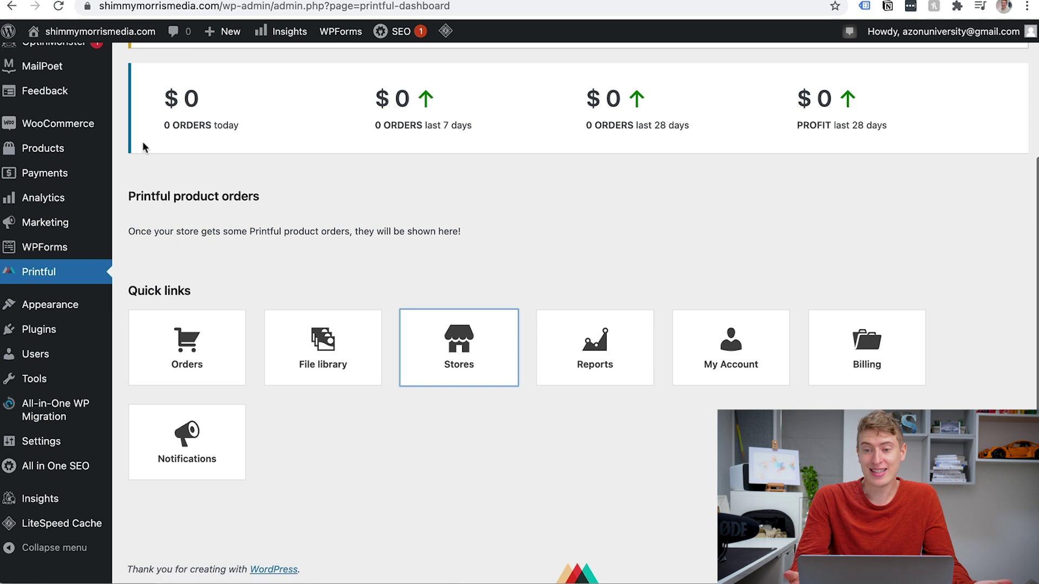